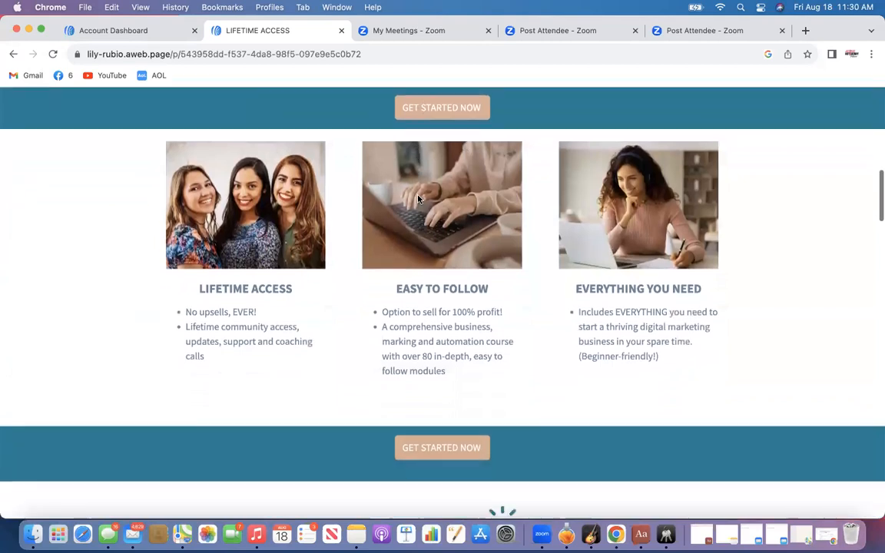
# Scroll through the published LIFETIME ACCESS landing page to review its offer, testimonials and course sections
pyautogui.scroll(20, 417, 197)
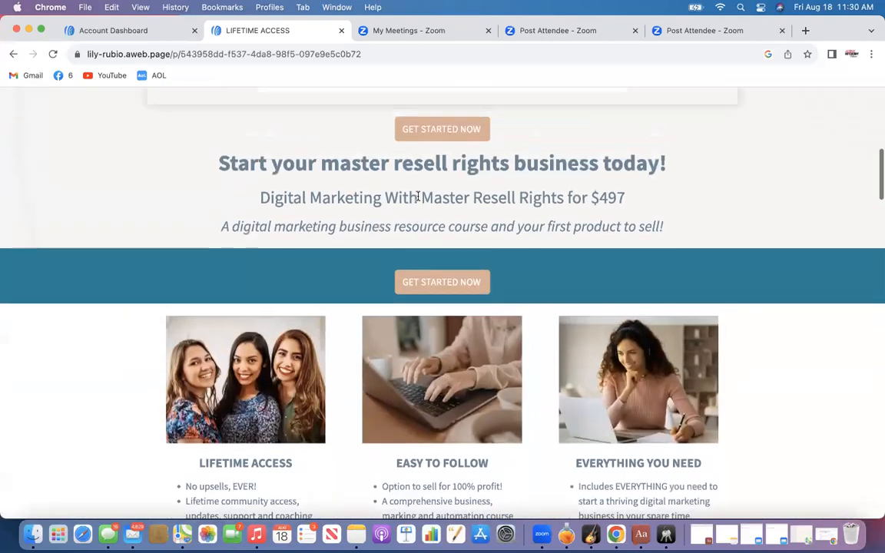
pyautogui.scroll(-2, 417, 199)
pyautogui.scroll(-6, 417, 199)
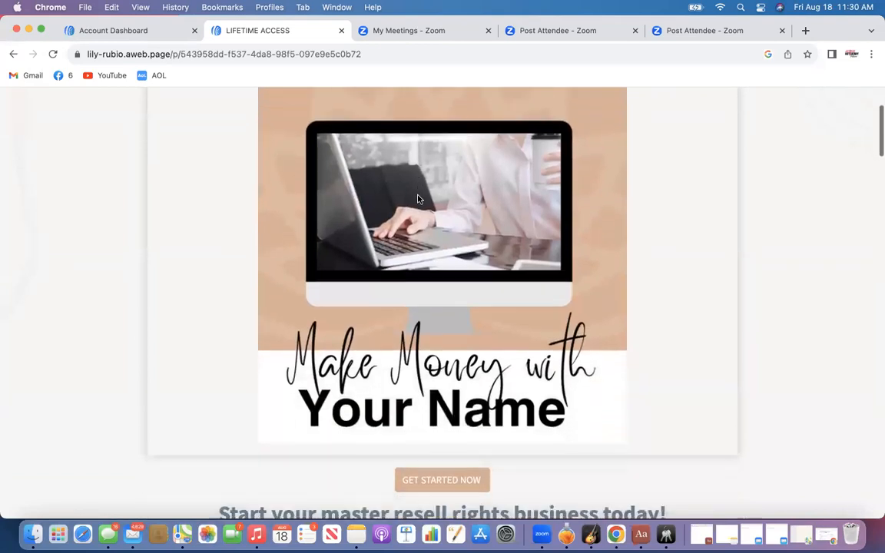
pyautogui.scroll(-2, 417, 199)
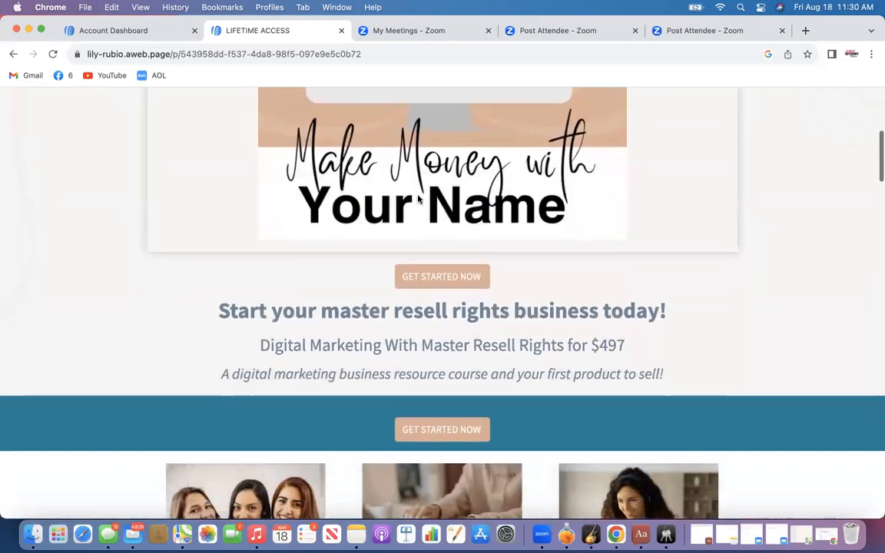
pyautogui.scroll(7, 418, 198)
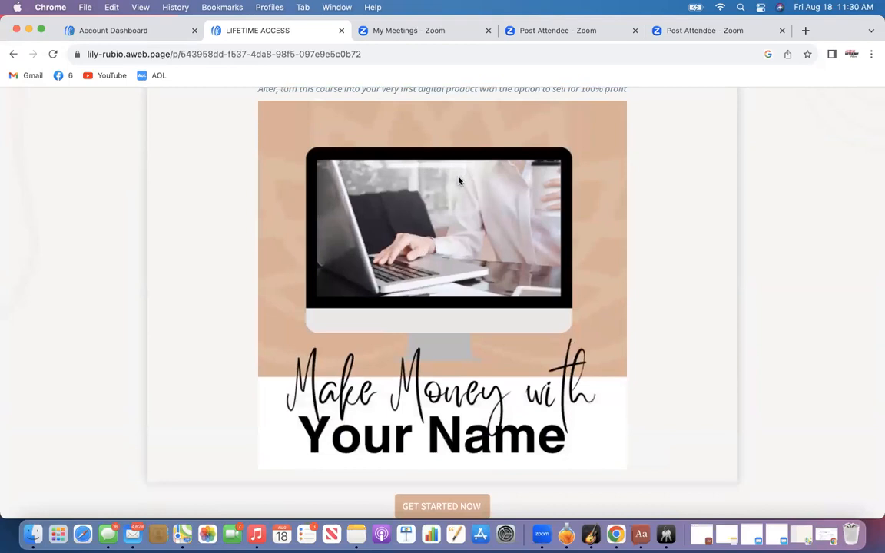
pyautogui.scroll(-12, 450, 225)
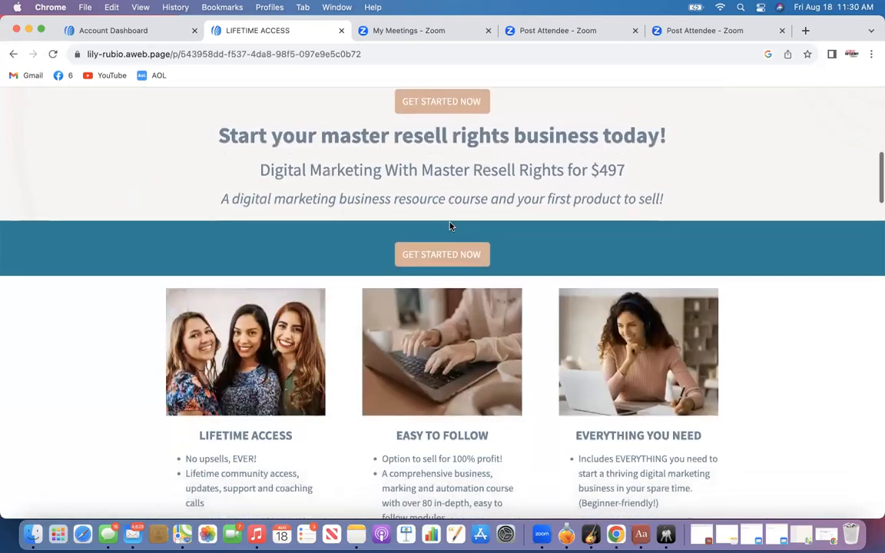
pyautogui.scroll(-2, 450, 226)
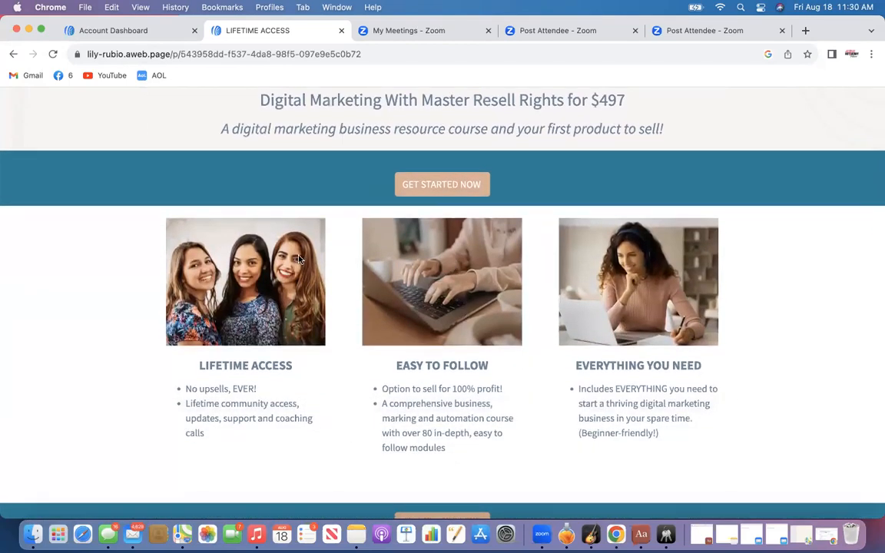
pyautogui.scroll(-3, 402, 388)
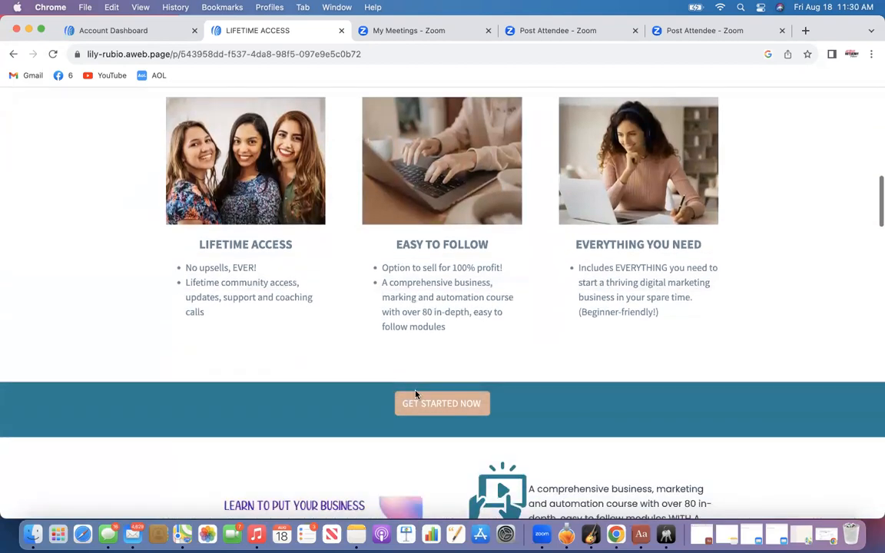
pyautogui.scroll(-12, 511, 407)
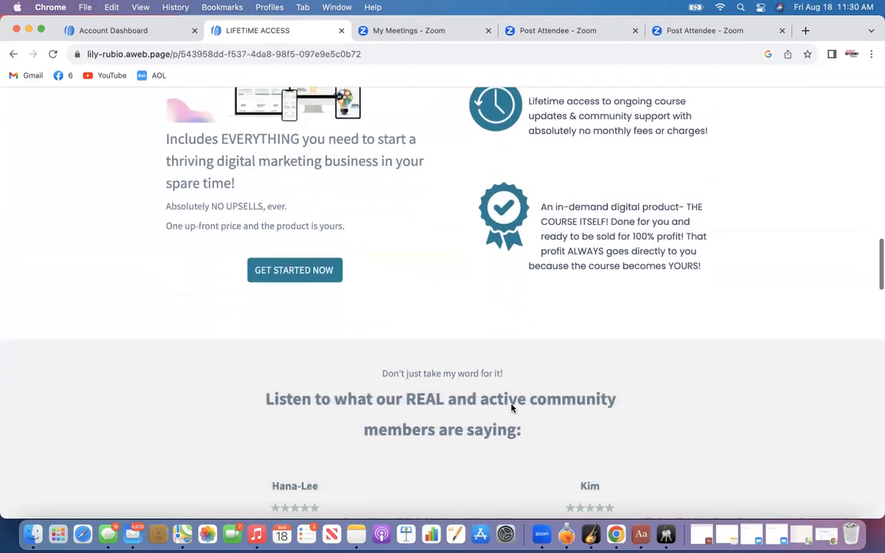
pyautogui.scroll(-10, 511, 407)
pyautogui.scroll(6, 511, 407)
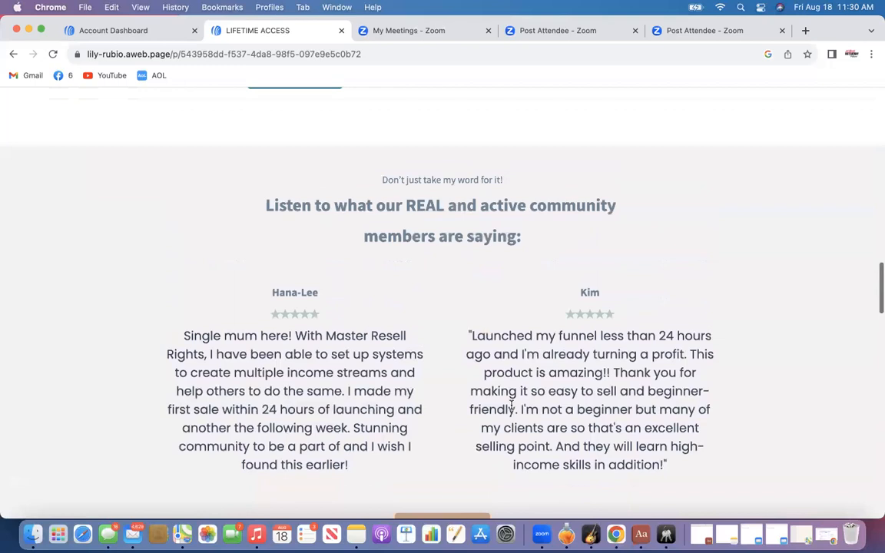
pyautogui.scroll(-5, 512, 407)
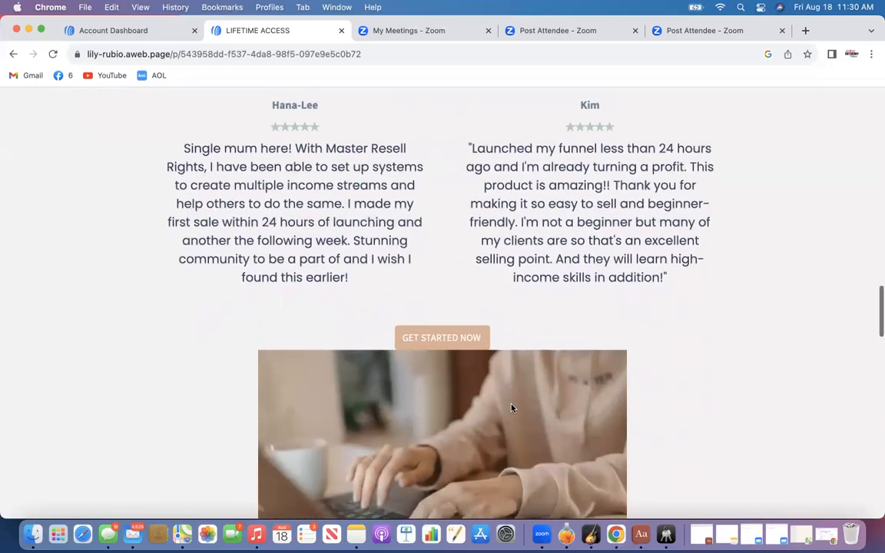
pyautogui.scroll(-12, 511, 407)
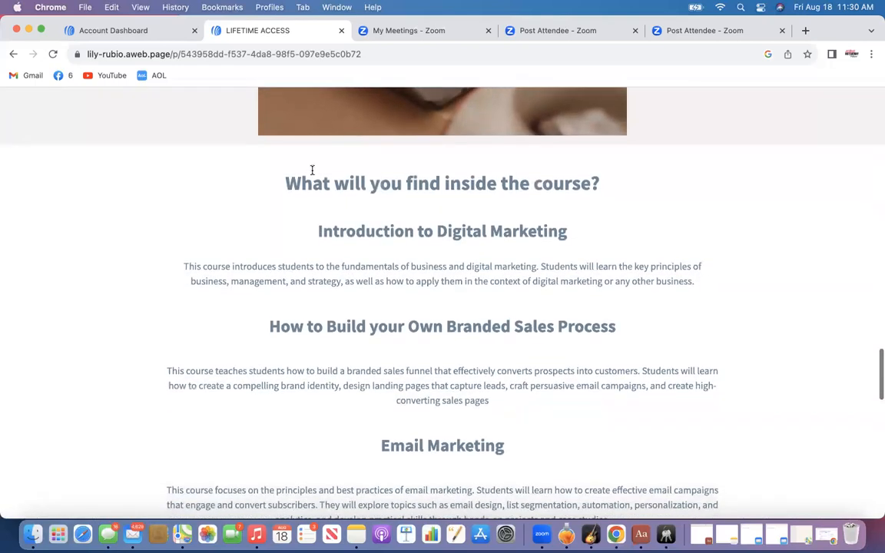
pyautogui.scroll(-16, 424, 296)
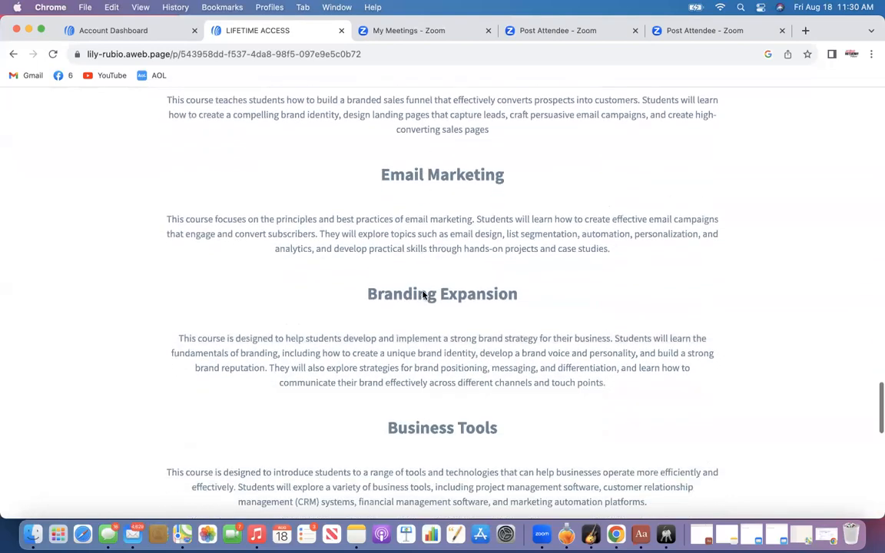
pyautogui.scroll(20, 422, 295)
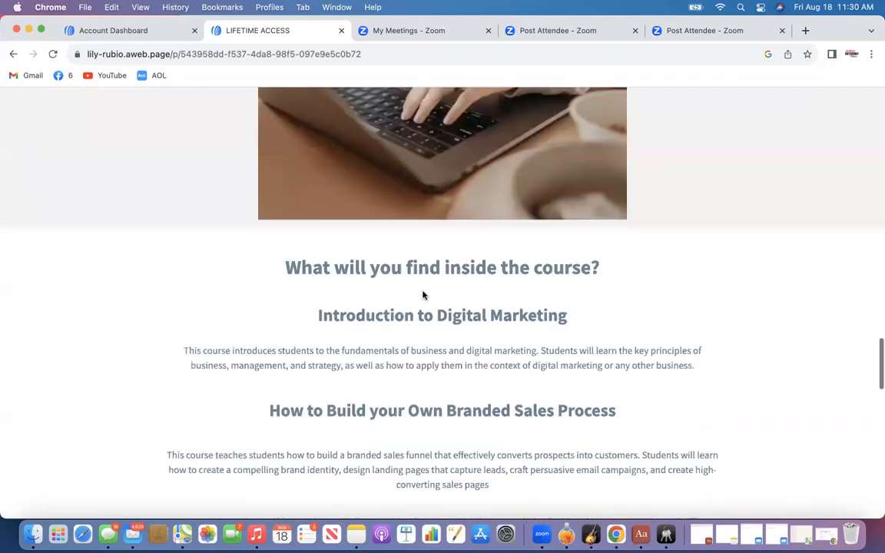
pyautogui.scroll(15, 422, 295)
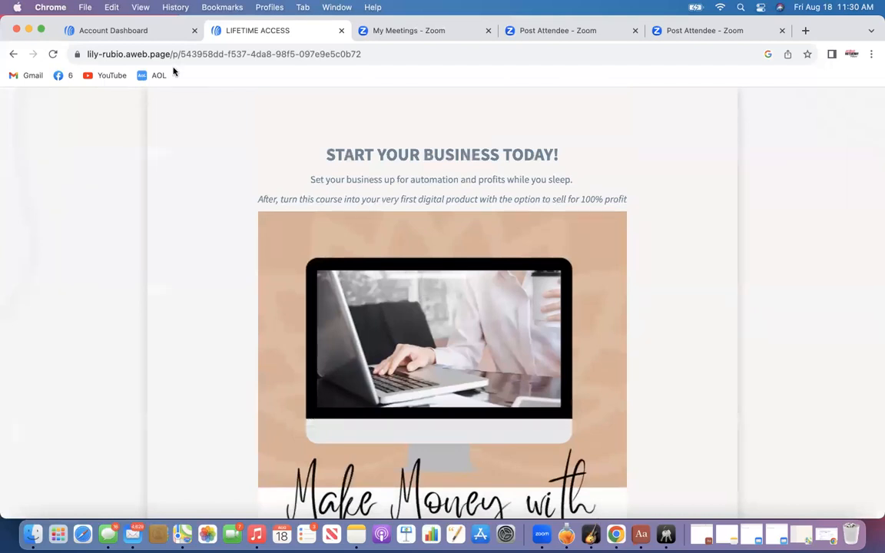
# Open the Landing Pages list from the AWeber account dashboard and look over the existing pages
pyautogui.click(145, 35)
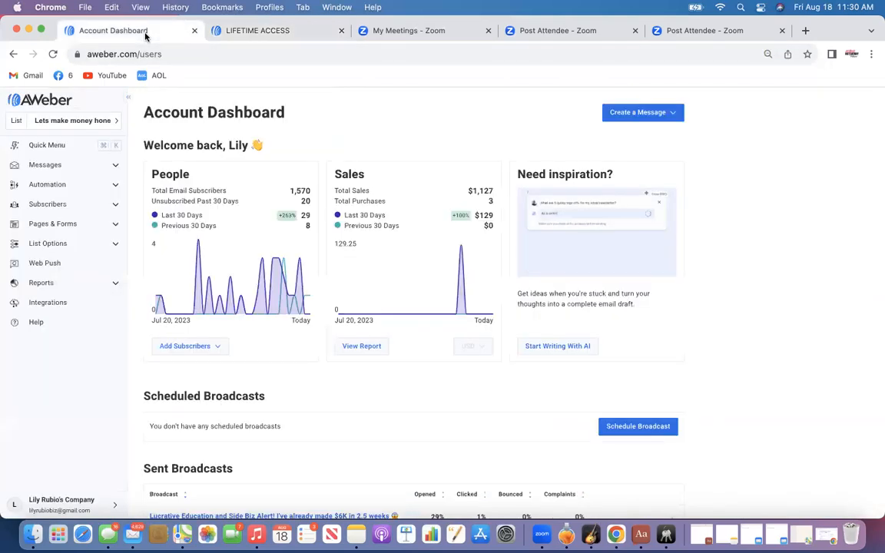
pyautogui.click(42, 224)
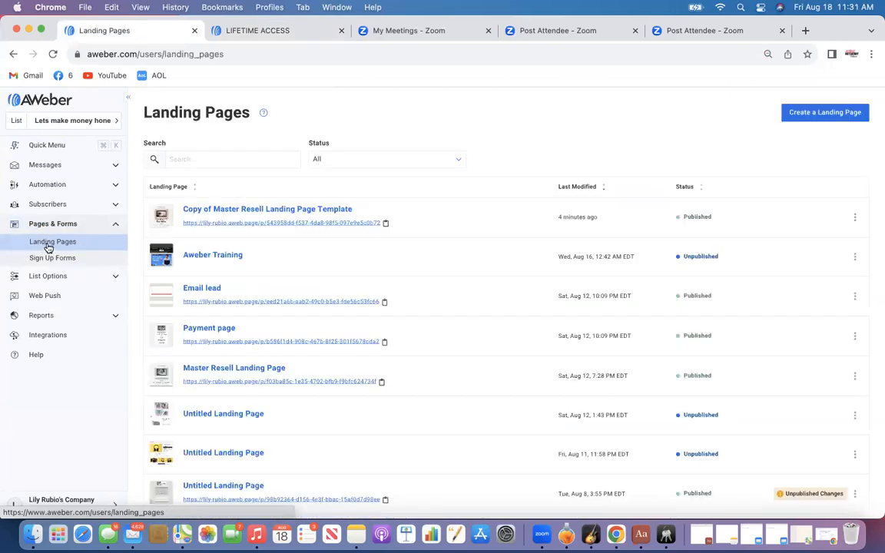
pyautogui.scroll(-3, 310, 269)
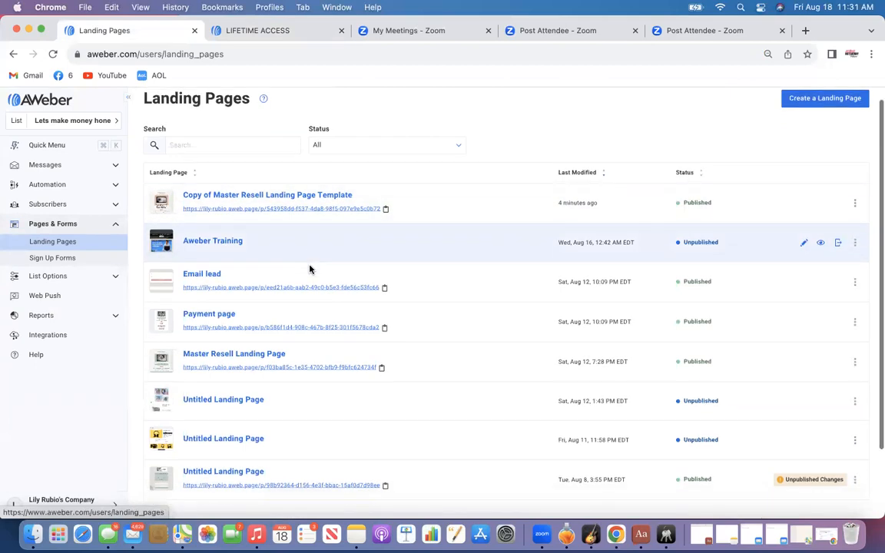
pyautogui.scroll(2, 311, 270)
pyautogui.scroll(1, 310, 269)
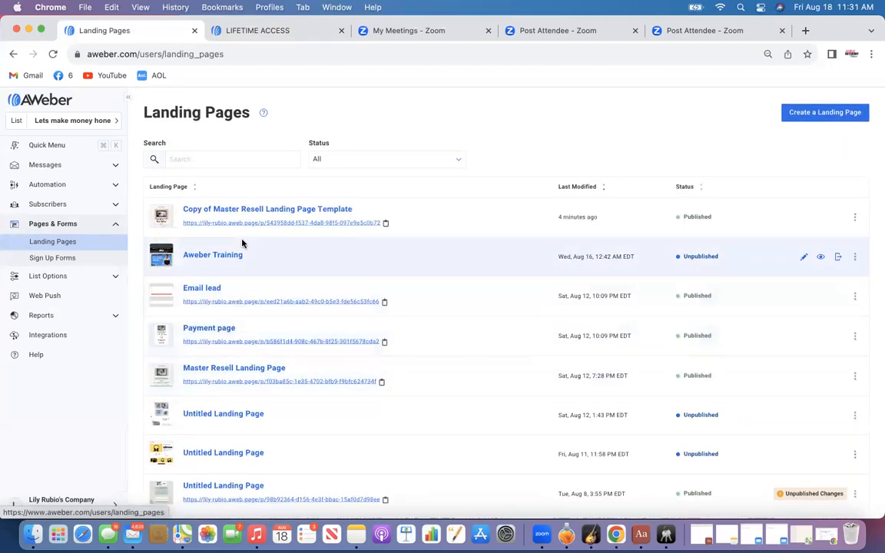
pyautogui.scroll(-1, 240, 411)
pyautogui.scroll(1, 239, 411)
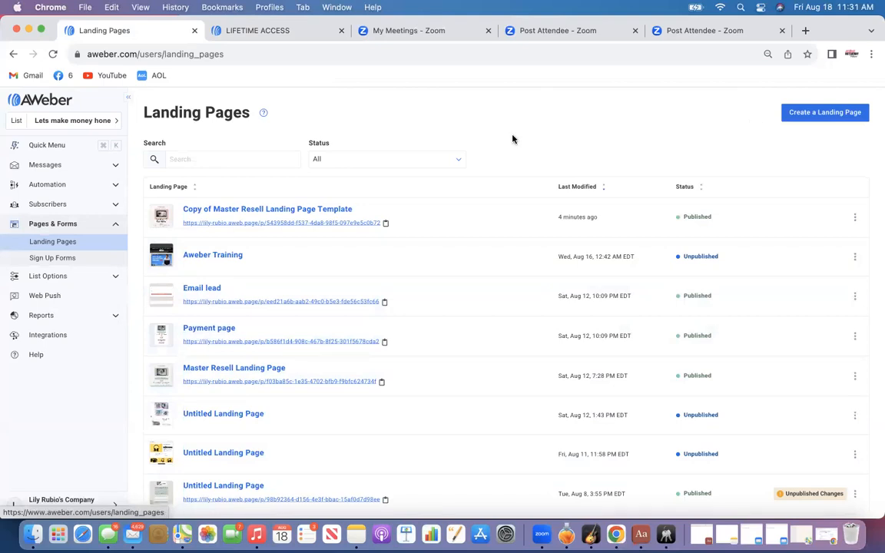
pyautogui.scroll(-1, 448, 265)
pyautogui.scroll(1, 448, 263)
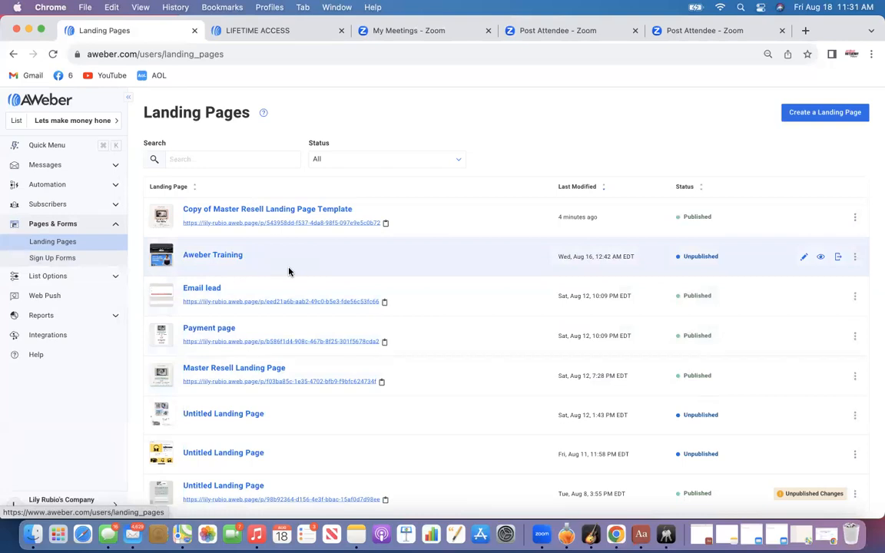
pyautogui.scroll(-3, 289, 271)
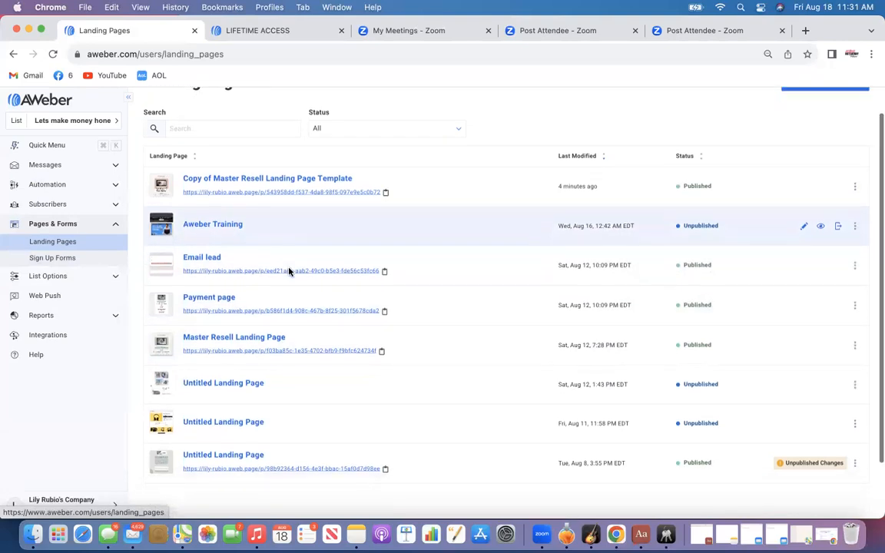
pyautogui.scroll(2, 289, 271)
pyautogui.scroll(1, 289, 271)
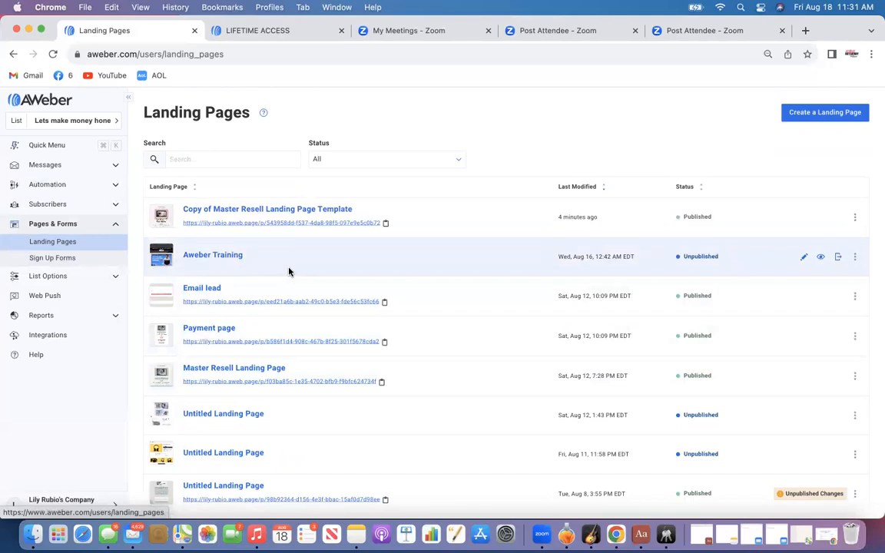
pyautogui.scroll(-3, 289, 272)
pyautogui.scroll(3, 289, 271)
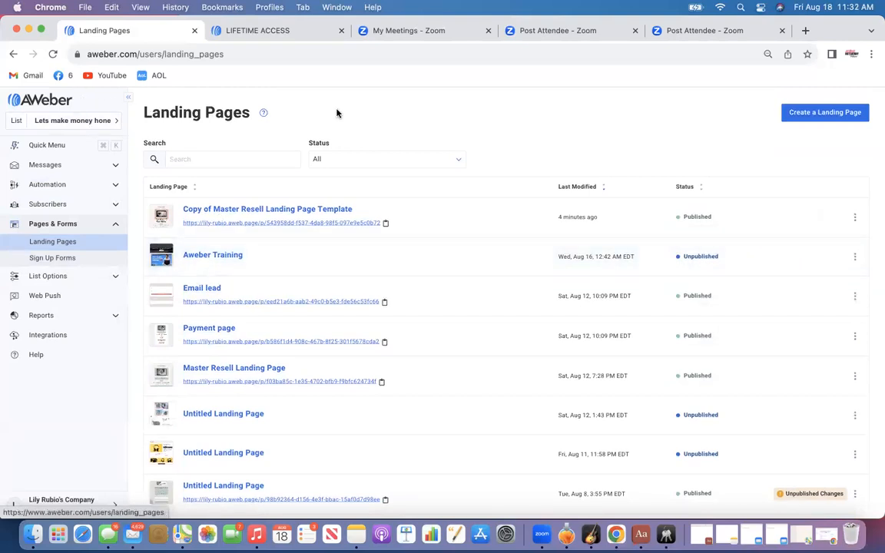
pyautogui.scroll(-3, 557, 141)
pyautogui.scroll(2, 556, 140)
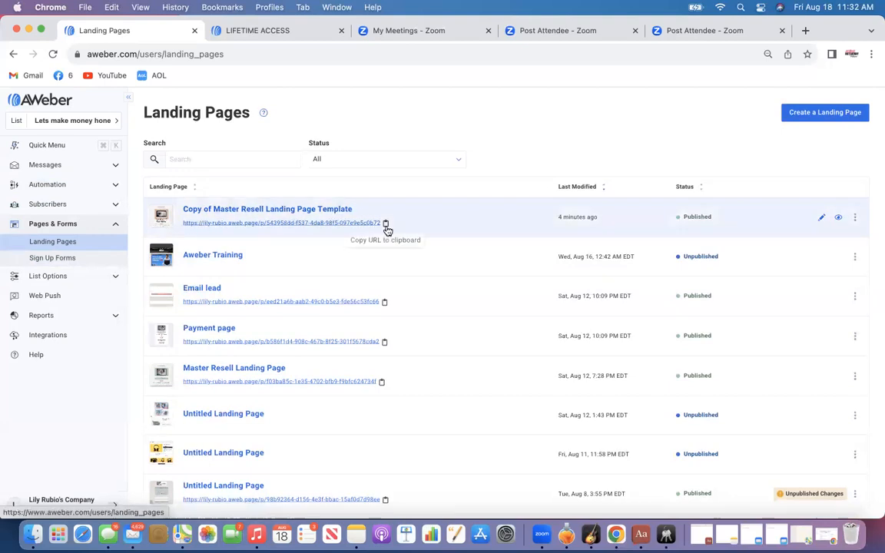
# Make a copy of the published LIFETIME ACCESS landing page using its Copy link at the page bottom
pyautogui.click(273, 30)
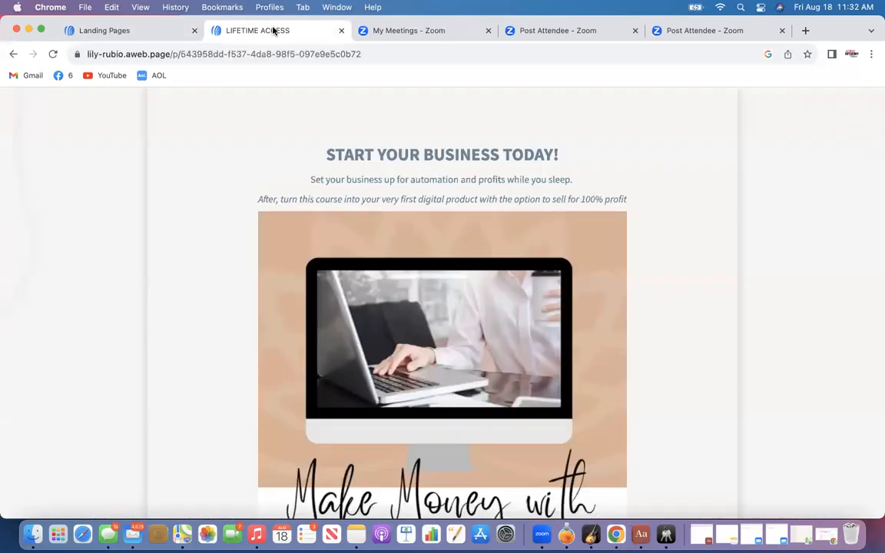
pyautogui.scroll(-3, 473, 174)
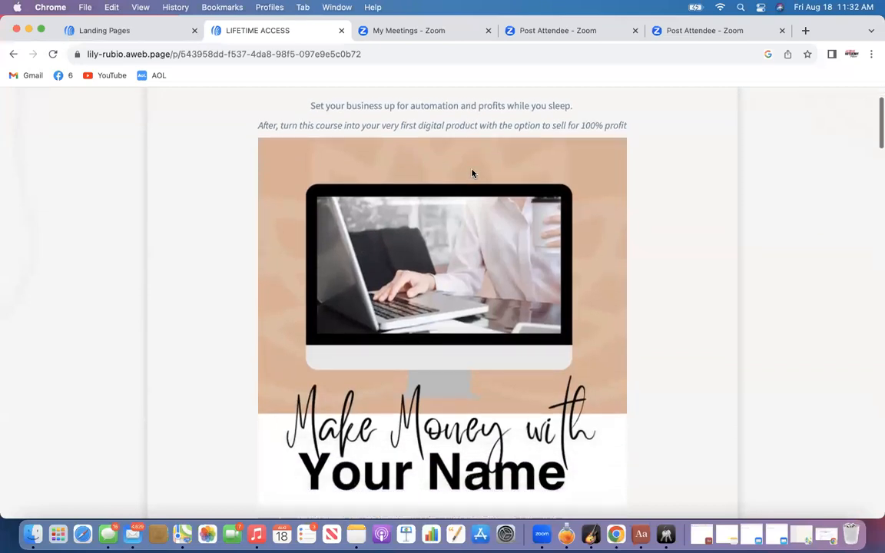
pyautogui.scroll(3, 473, 173)
pyautogui.scroll(-10, 504, 225)
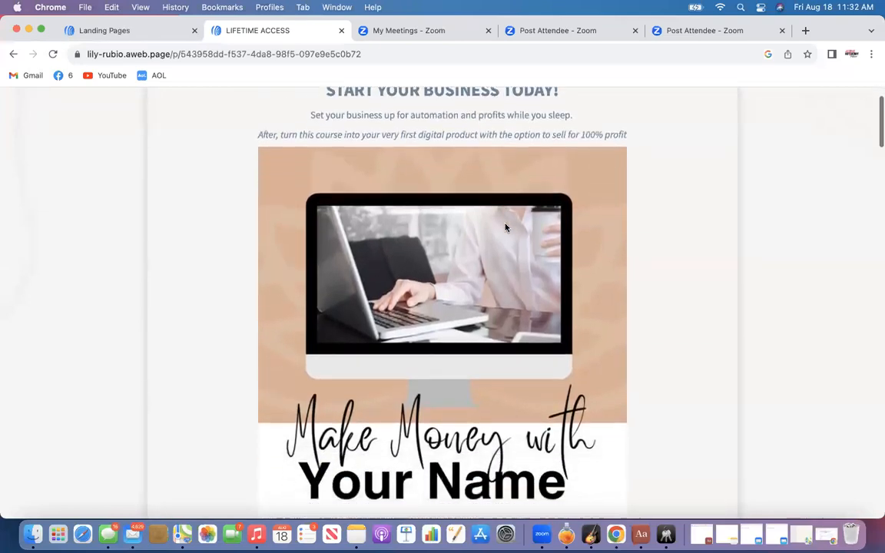
pyautogui.scroll(-15, 505, 227)
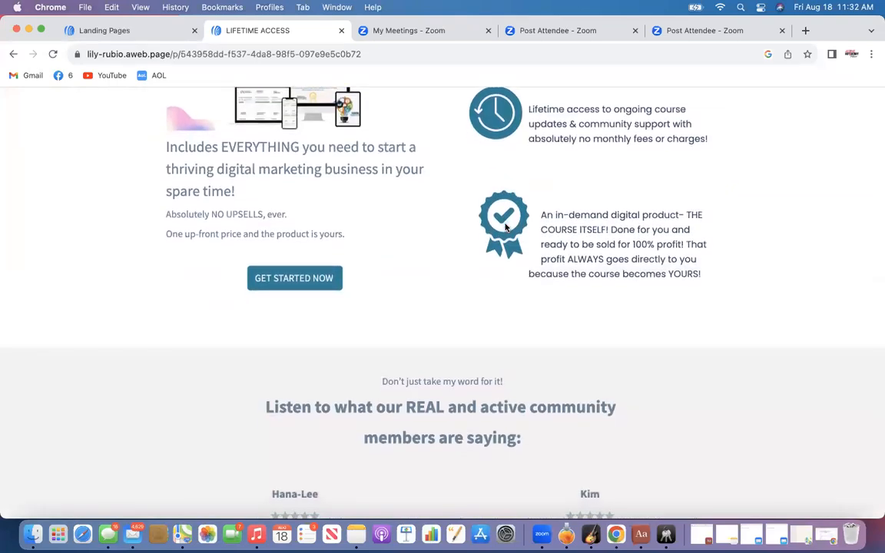
pyautogui.scroll(-5, 506, 226)
pyautogui.scroll(-20, 505, 227)
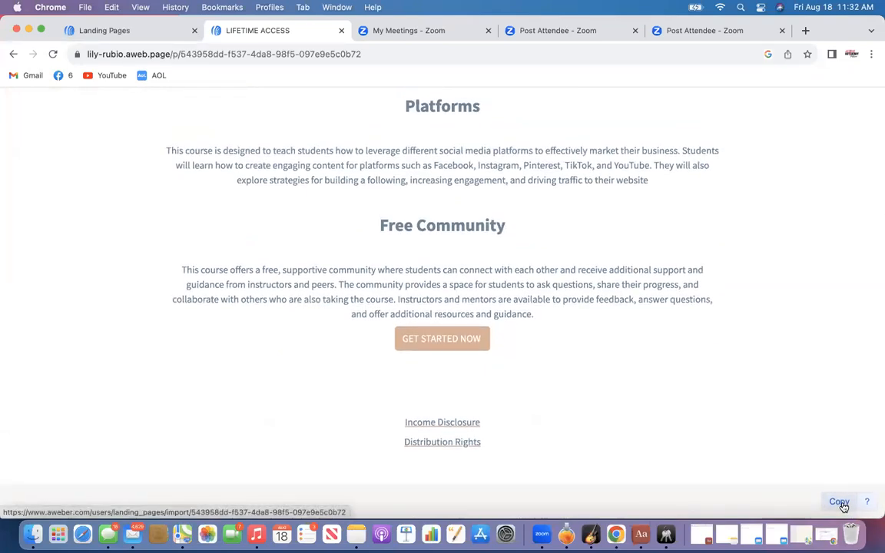
pyautogui.click(841, 504)
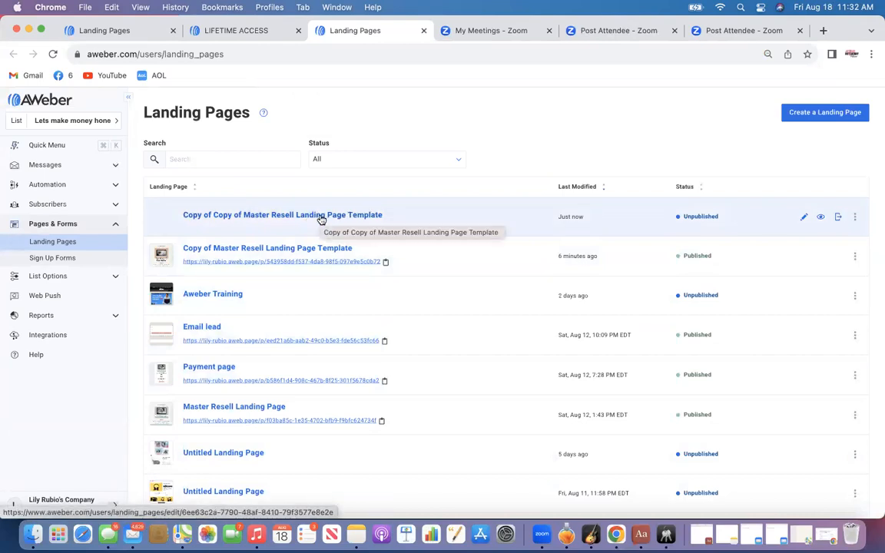
# Open the copied landing page in the editor and select the Make Money with Your Name image
pyautogui.click(804, 220)
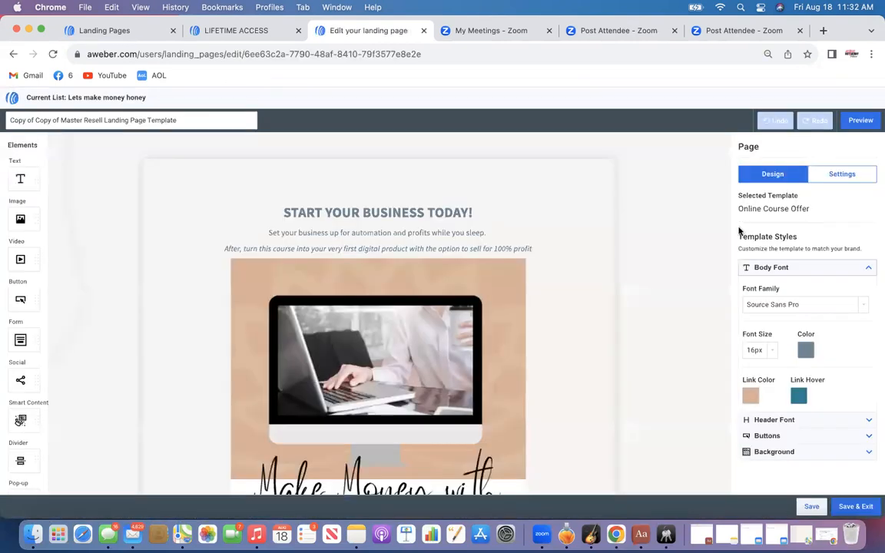
pyautogui.scroll(-2, 469, 316)
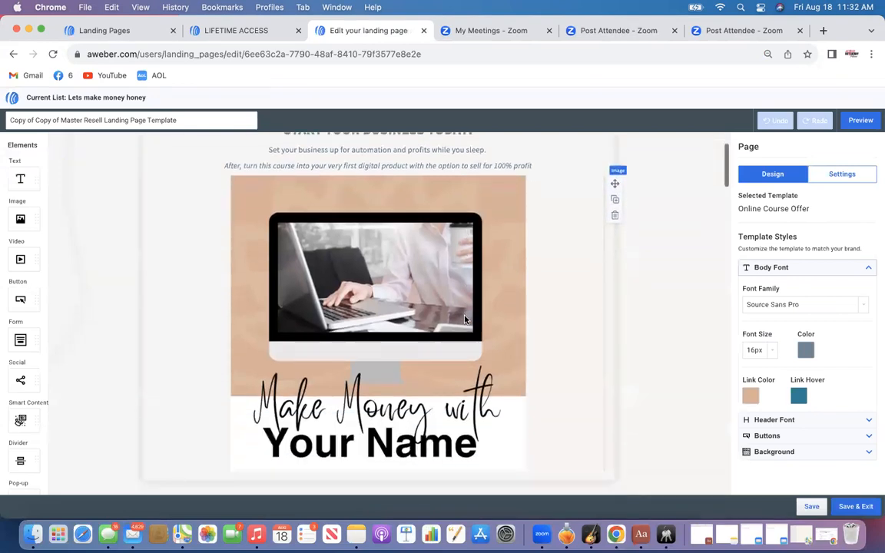
pyautogui.click(465, 318)
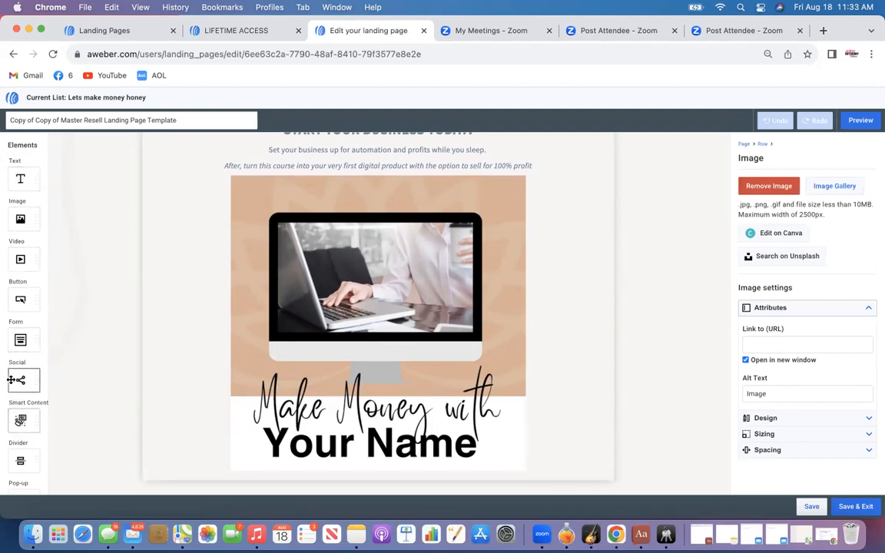
# Open the selected image for editing in Canva
pyautogui.scroll(-3, 16, 376)
pyautogui.scroll(1, 405, 391)
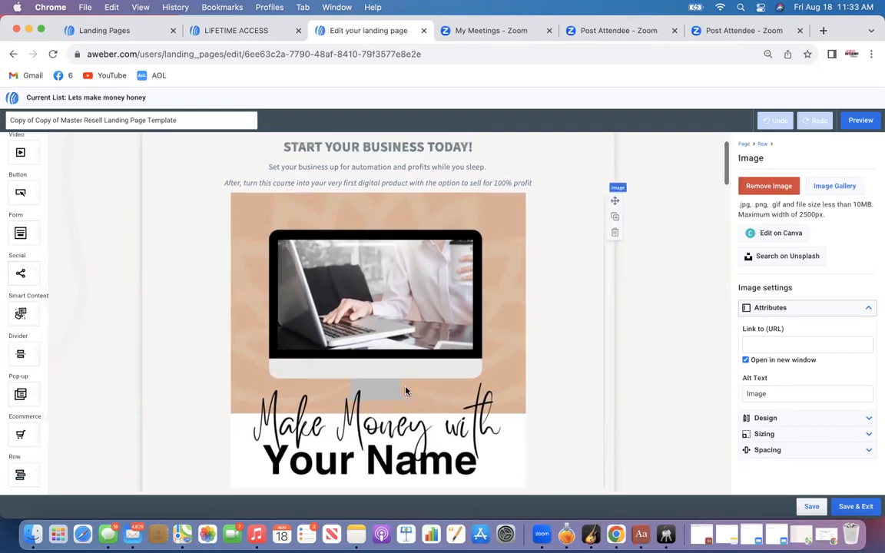
pyautogui.scroll(2, 405, 392)
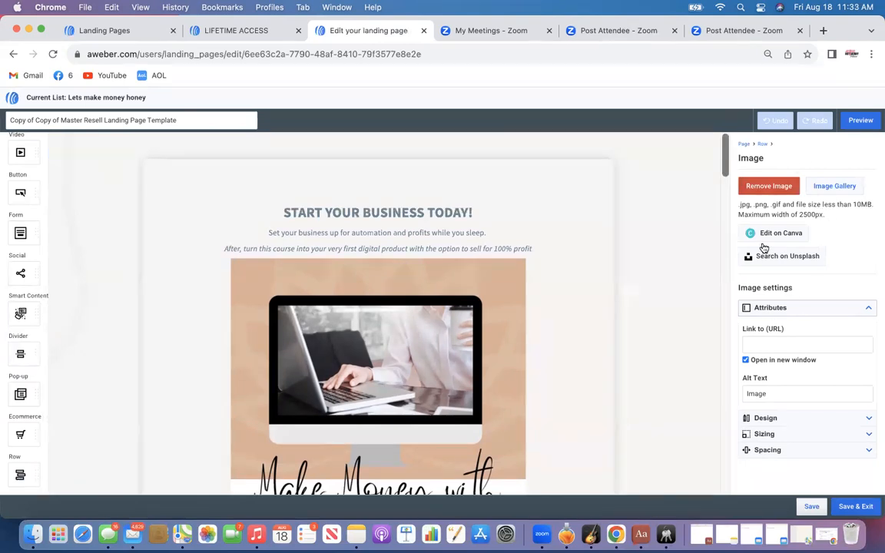
pyautogui.scroll(-2, 474, 300)
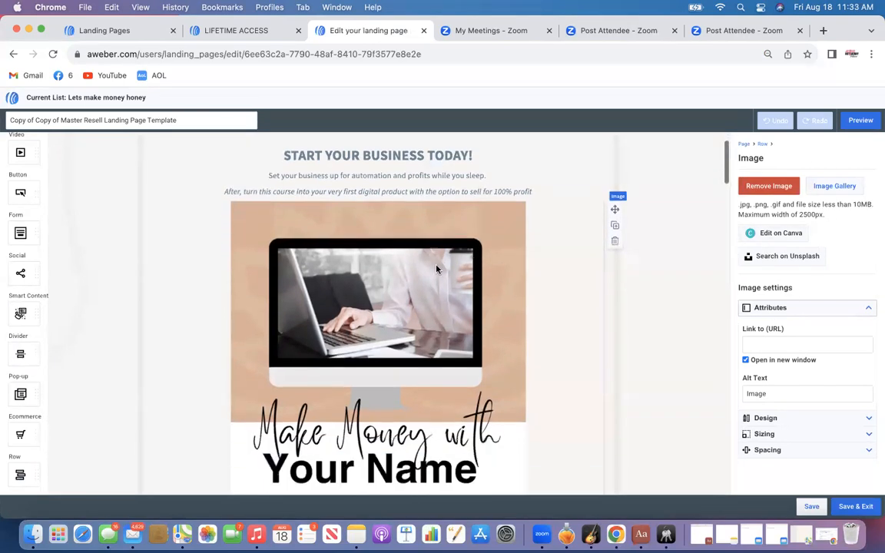
pyautogui.scroll(-2, 450, 362)
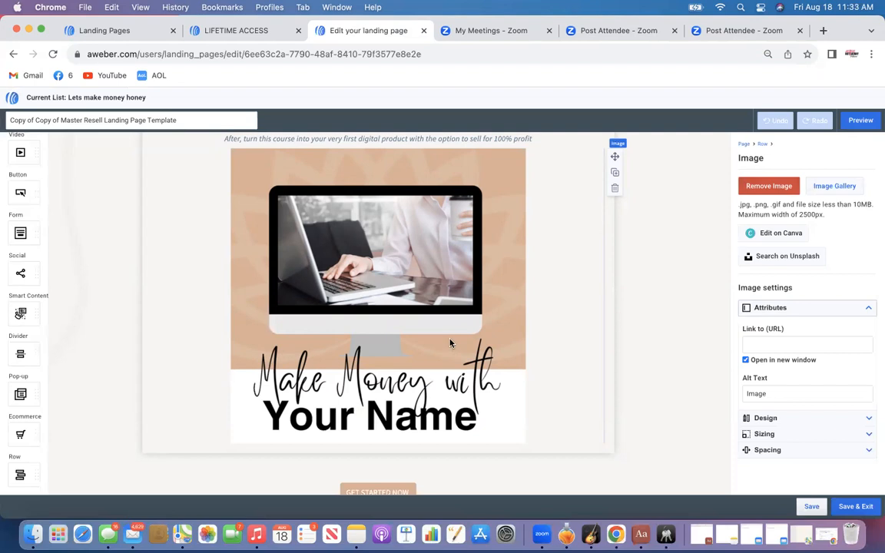
pyautogui.click(757, 234)
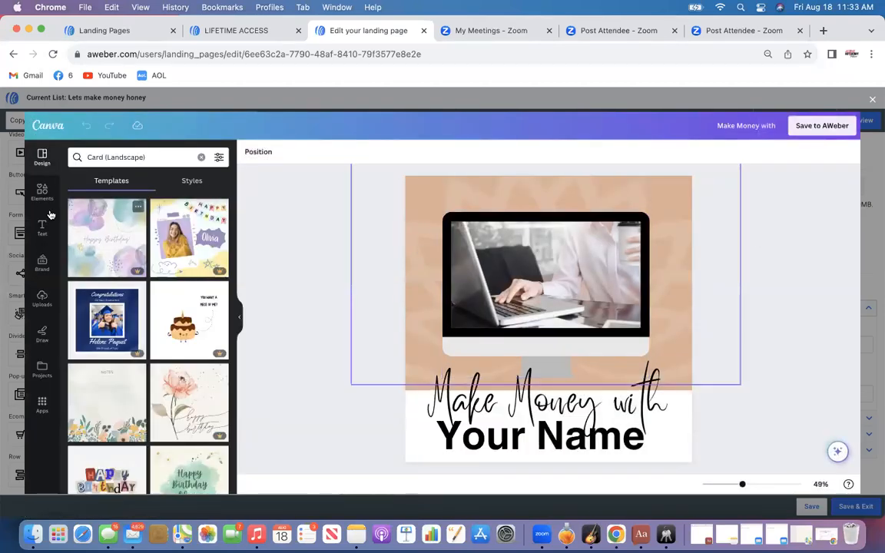
# Replace the laptop photo inside the monitor screen with a sofa photo from the uploads
pyautogui.click(42, 299)
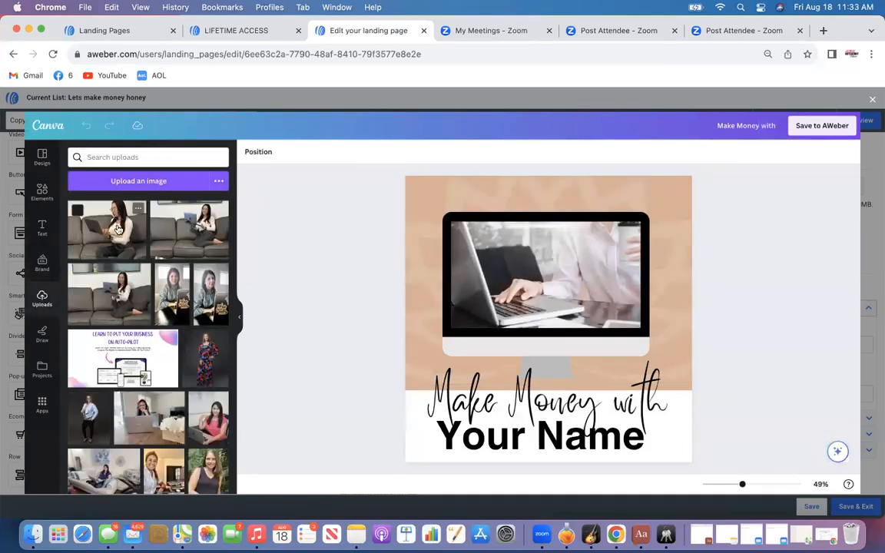
pyautogui.moveTo(192, 227); pyautogui.dragTo(493, 258)
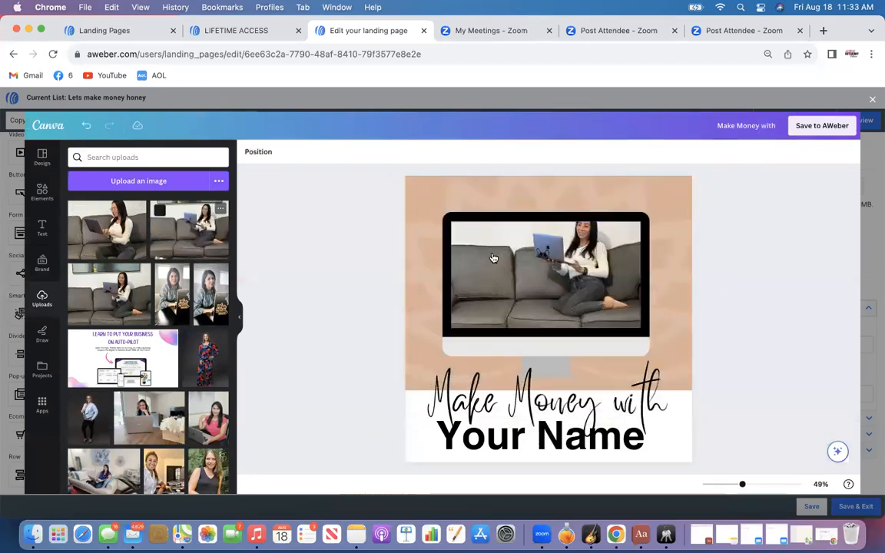
# Replace the Your Name text with the presenter's first name
pyautogui.click(520, 444)
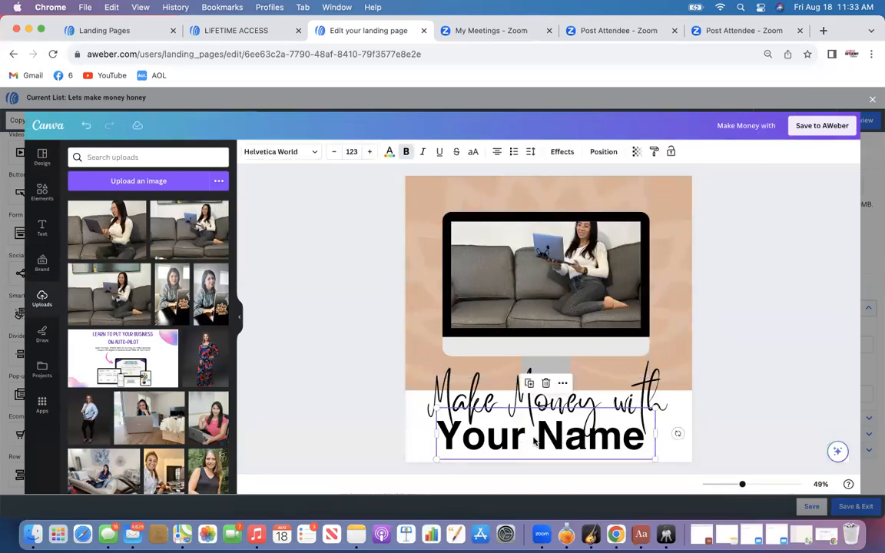
pyautogui.doubleClick(540, 441)
pyautogui.press('BackSpace')
pyautogui.press('BackSpace')
pyautogui.press('BackSpace')
pyautogui.press('BackSpace')
pyautogui.press('BackSpace')
pyautogui.press('BackSpace')
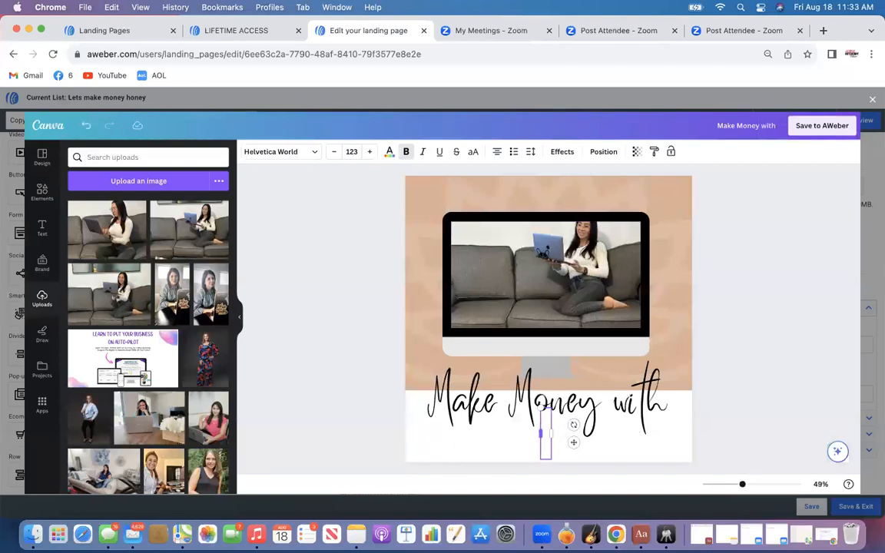
pyautogui.write('Natali')
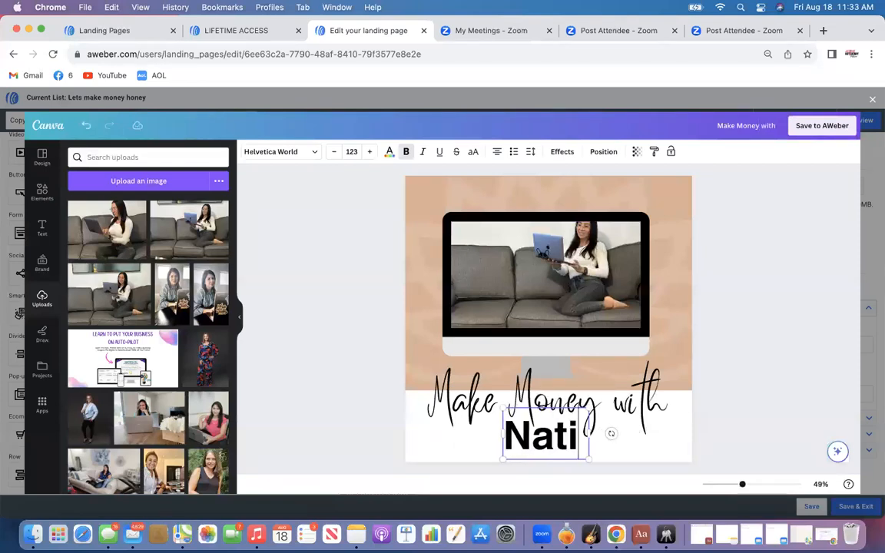
pyautogui.write('e')
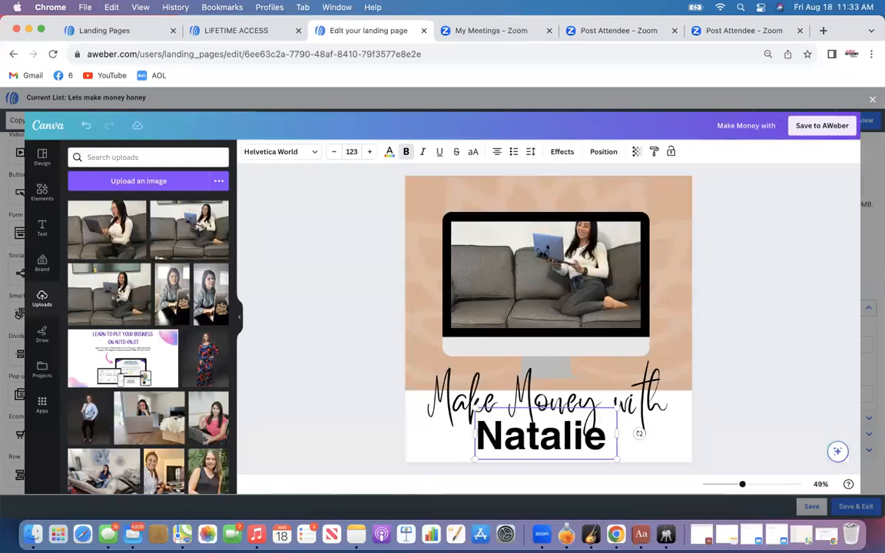
# Resize the background pattern image slightly and select the peach background shape behind the monitor
pyautogui.click(707, 372)
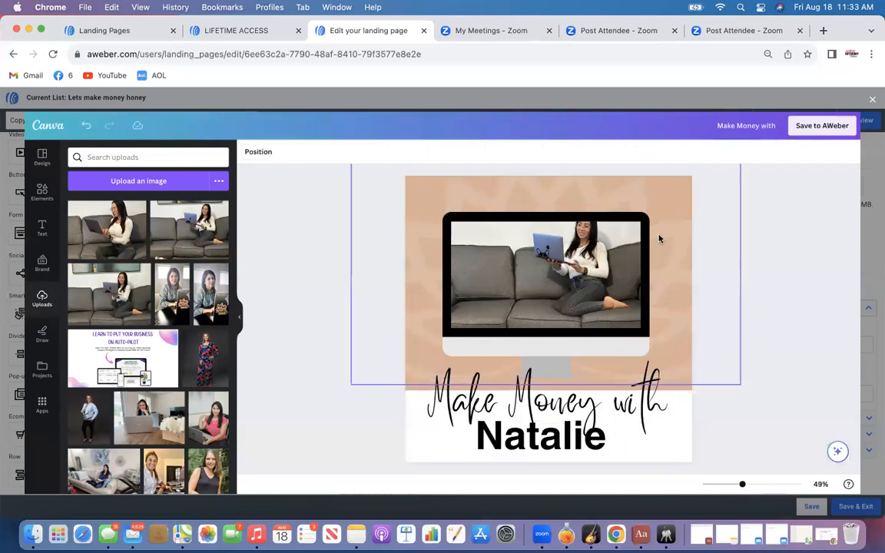
pyautogui.click(657, 204)
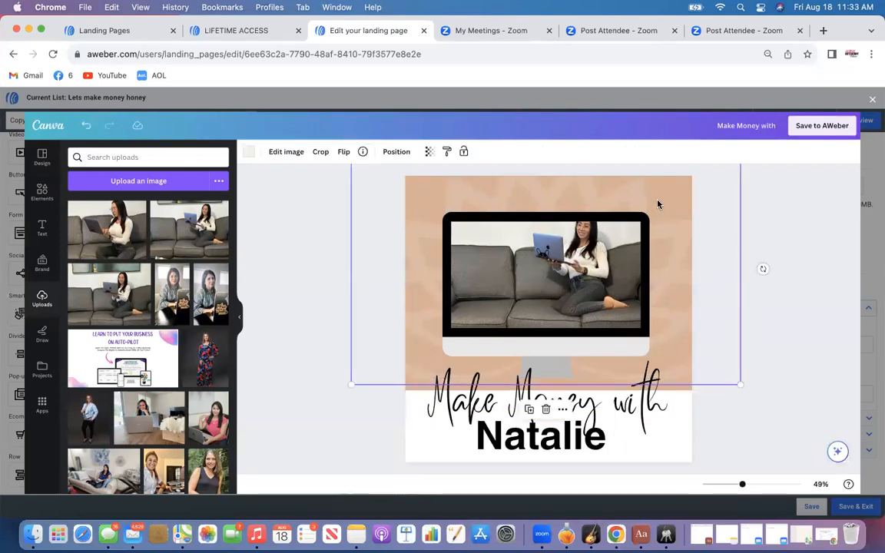
pyautogui.moveTo(390, 228)
pyautogui.mouseDown()
pyautogui.moveTo(377, 231)
pyautogui.moveTo(407, 215)
pyautogui.moveTo(389, 227)
pyautogui.mouseUp()
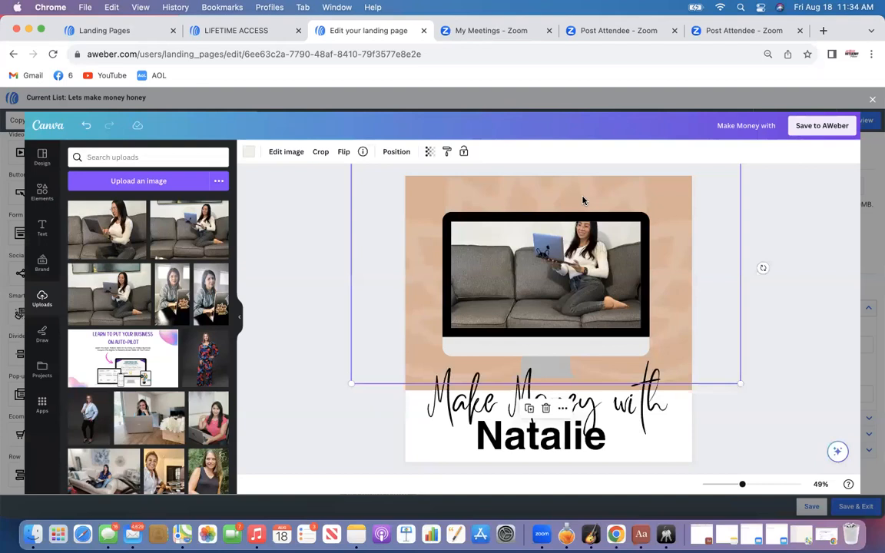
pyautogui.click(334, 254)
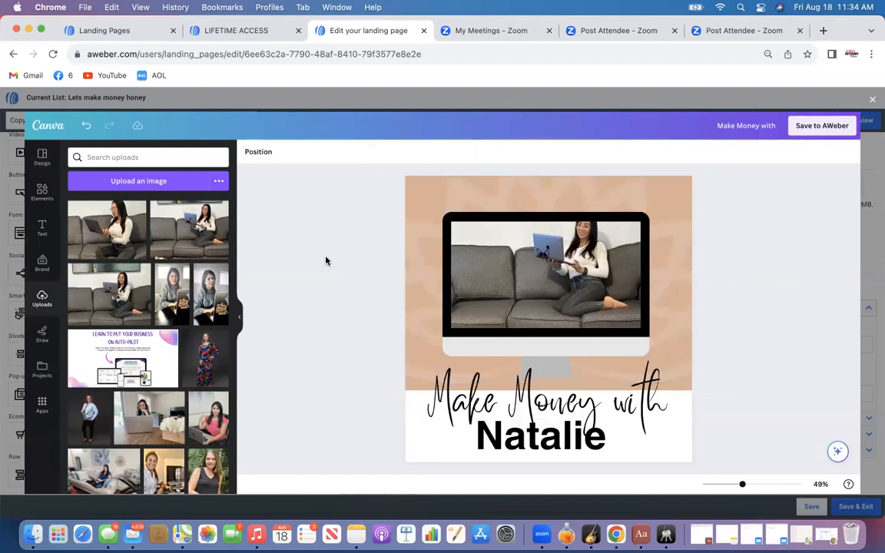
pyautogui.click(425, 192)
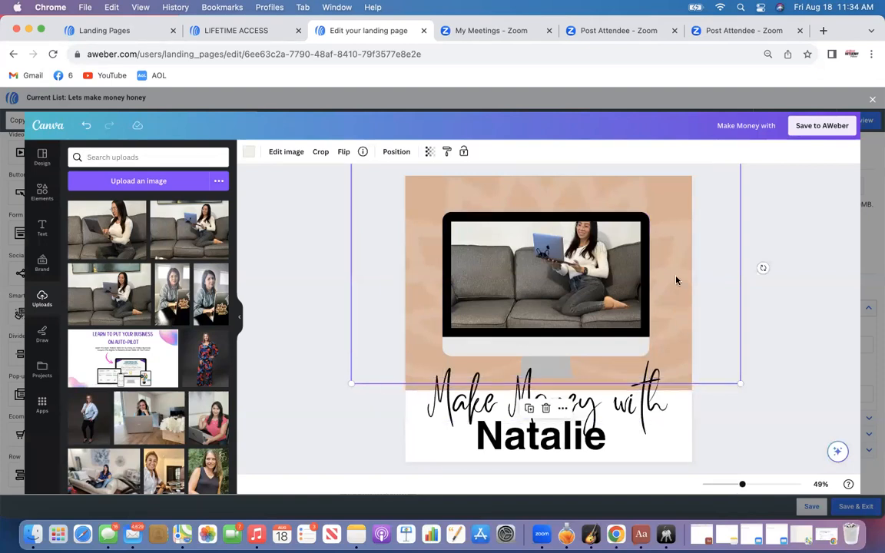
pyautogui.moveTo(741, 383); pyautogui.dragTo(723, 365)
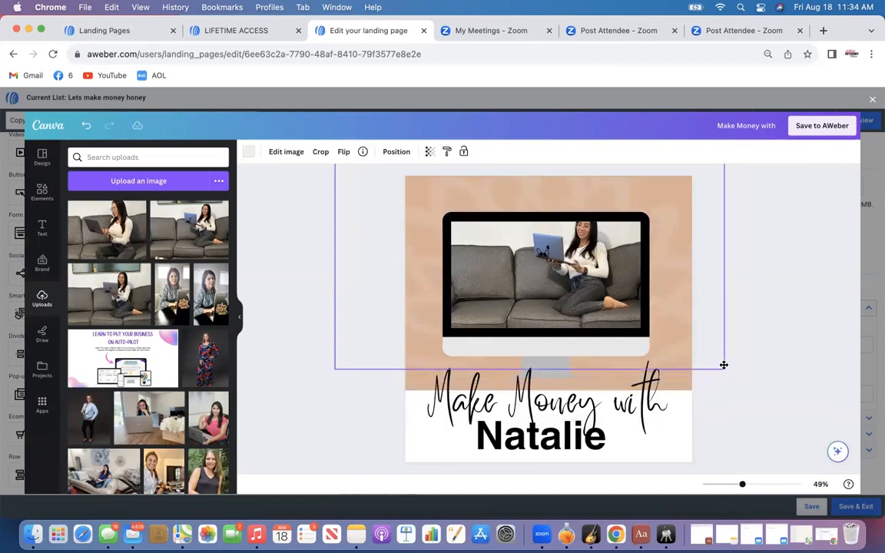
pyautogui.click(682, 384)
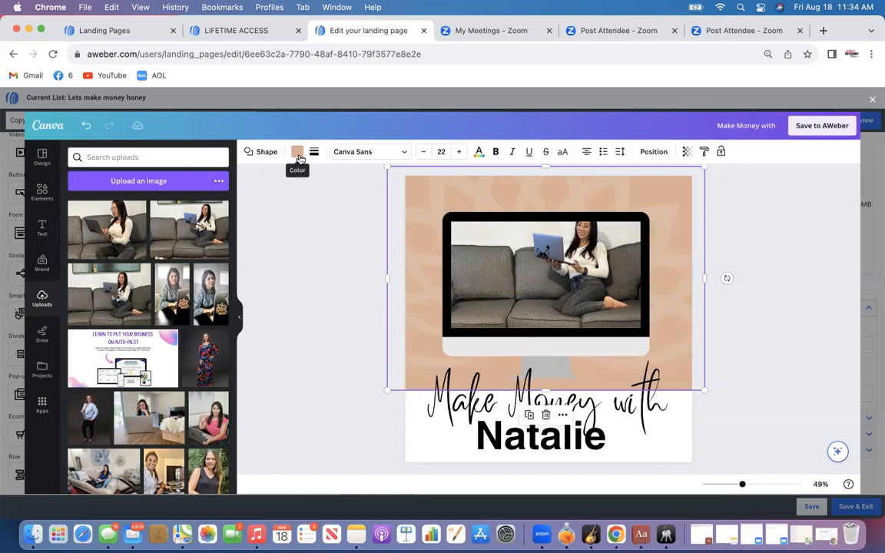
pyautogui.click(435, 203)
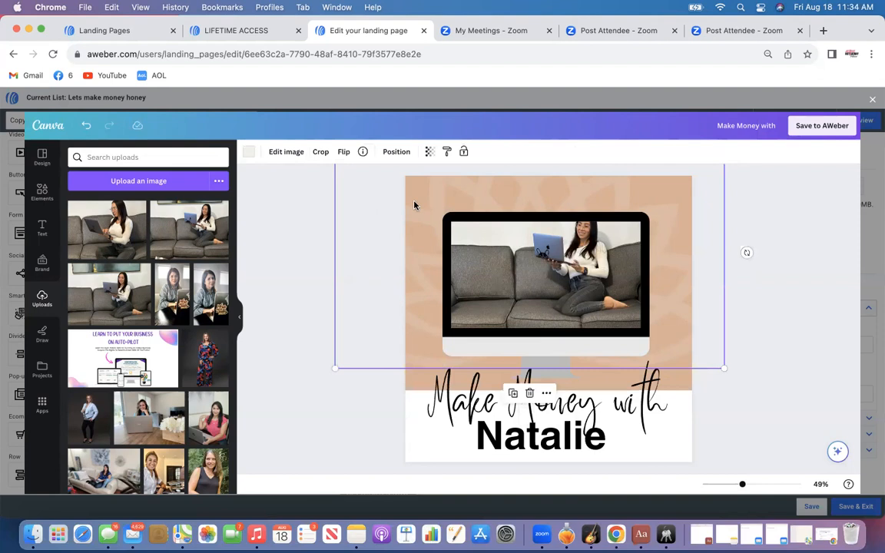
pyautogui.click(413, 202)
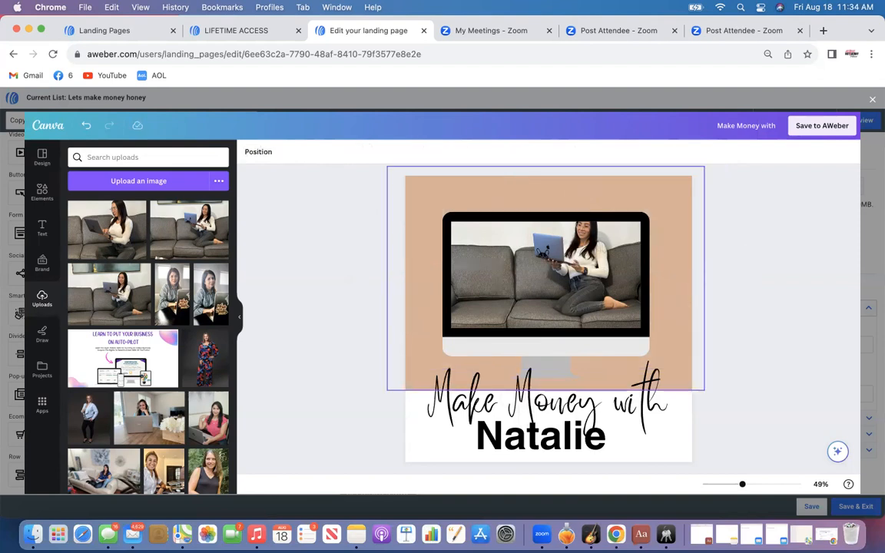
pyautogui.click(682, 369)
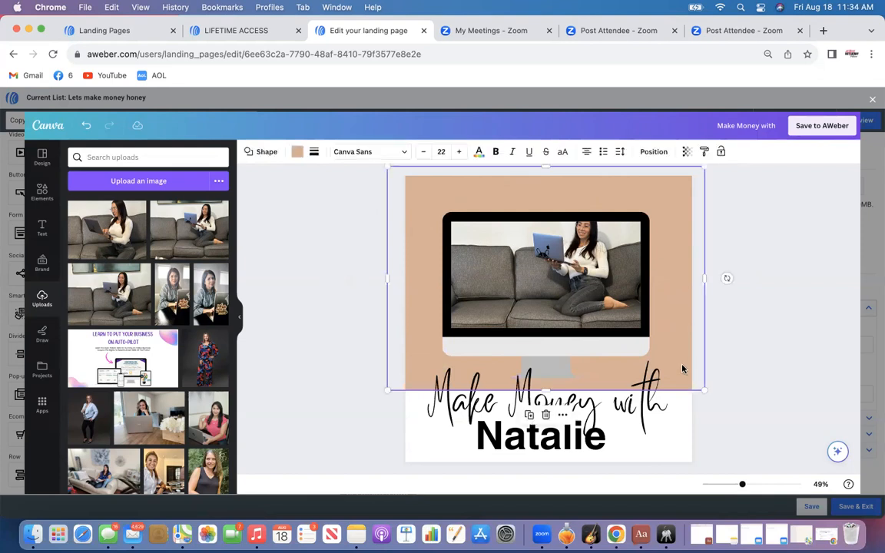
# Try recoloring the background shape purple and white, then restore its original #ddaf92 peach
pyautogui.click(297, 151)
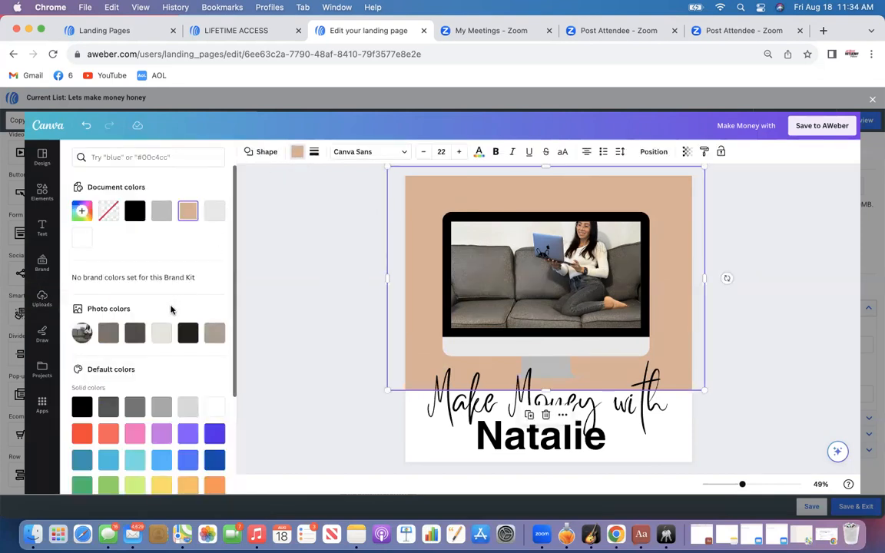
pyautogui.click(159, 434)
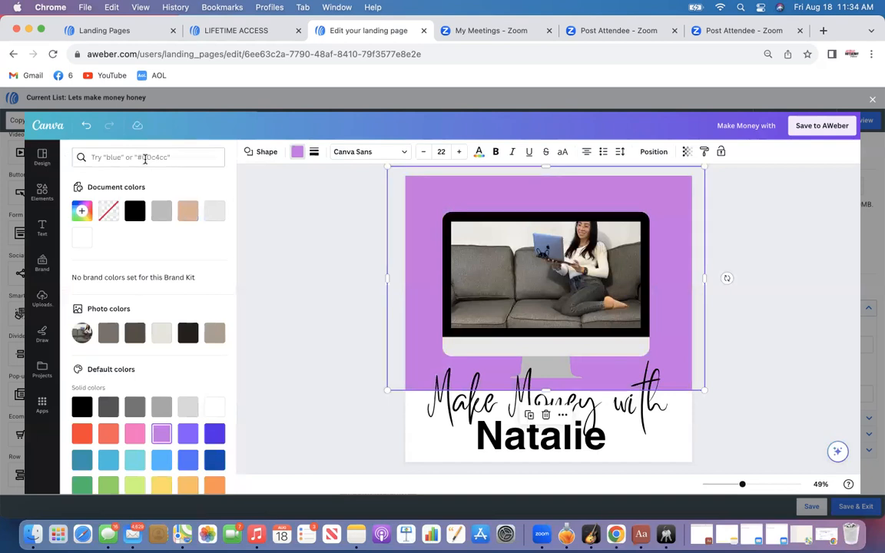
pyautogui.click(162, 157)
pyautogui.write('#f')
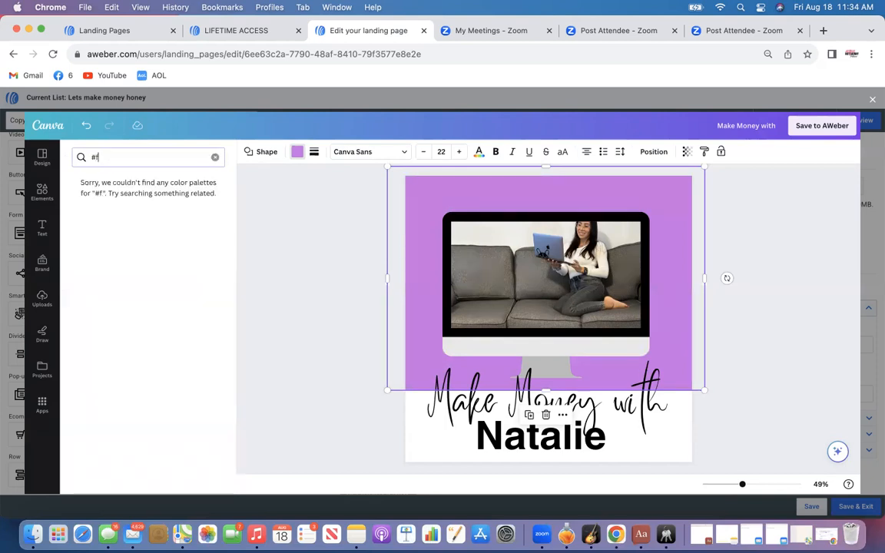
pyautogui.write('ffff')
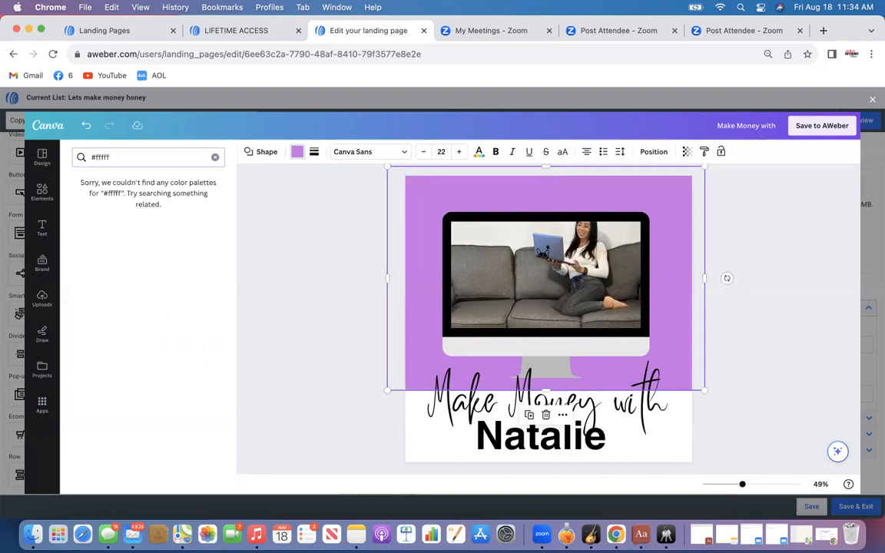
pyautogui.press('BackSpace')
pyautogui.press('BackSpace')
pyautogui.press('BackSpace')
pyautogui.press('BackSpace')
pyautogui.press('BackSpace')
pyautogui.press('BackSpace')
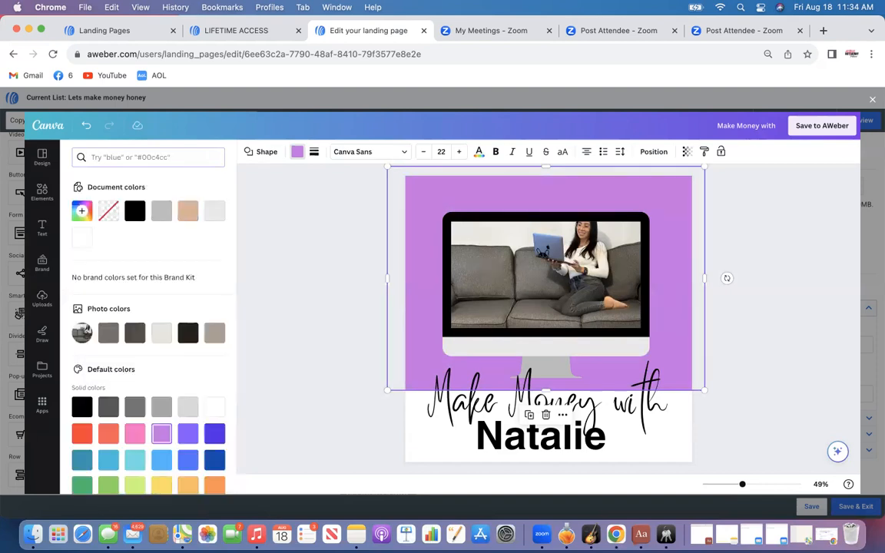
pyautogui.click(187, 215)
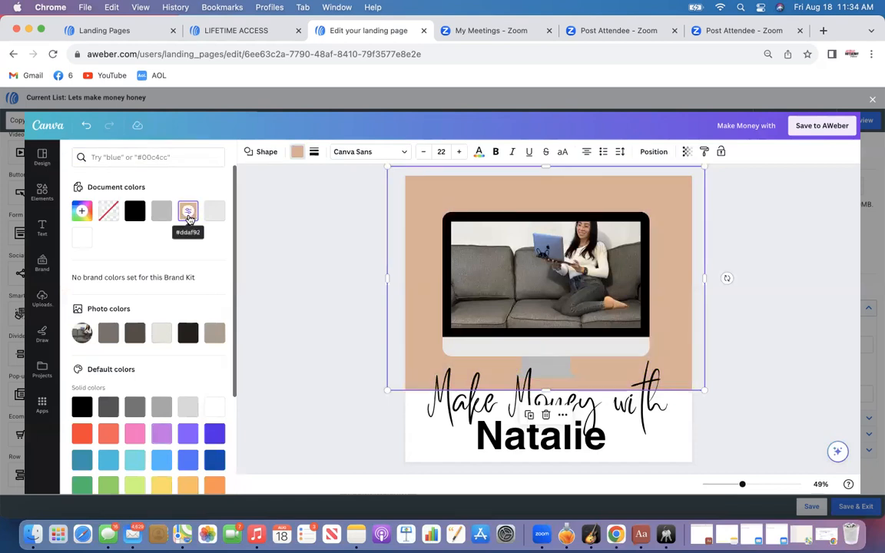
pyautogui.click(188, 216)
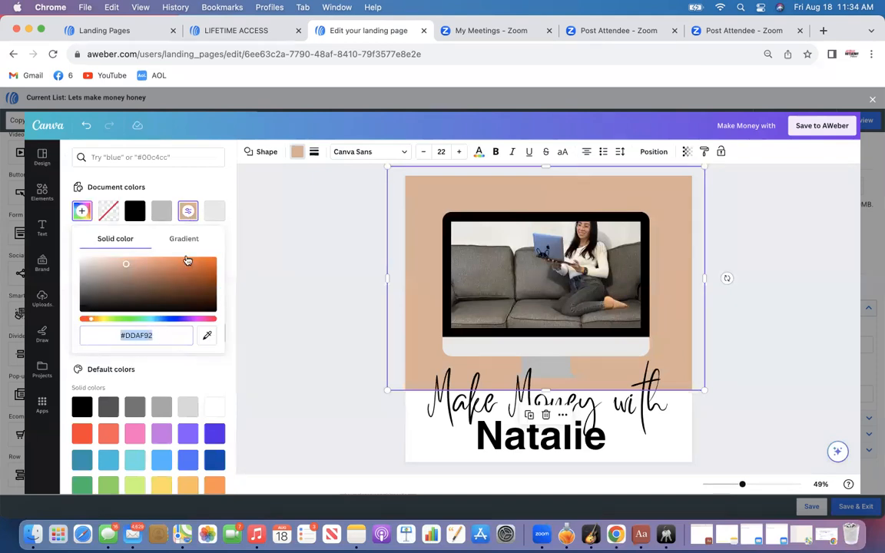
pyautogui.click(283, 182)
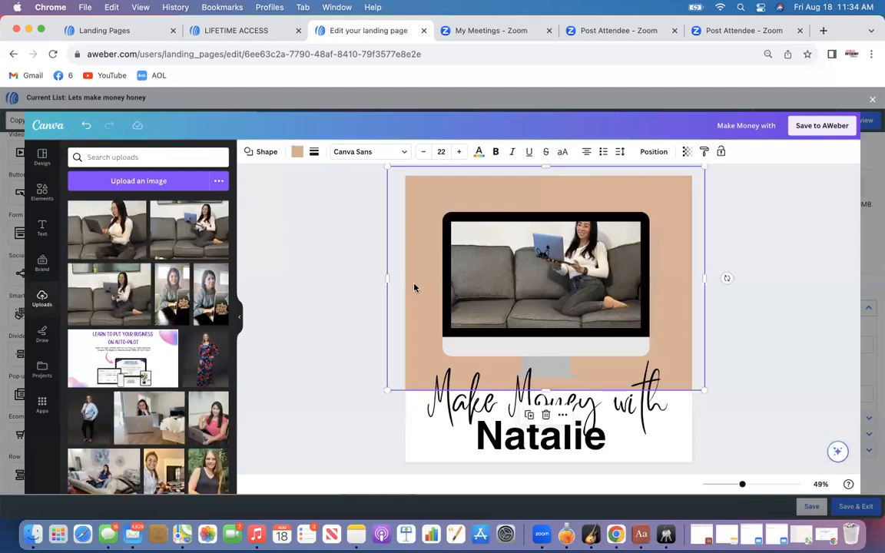
# Fill the background shape with the pastel yellow-pink gradient and save the design to AWeber
pyautogui.click(297, 152)
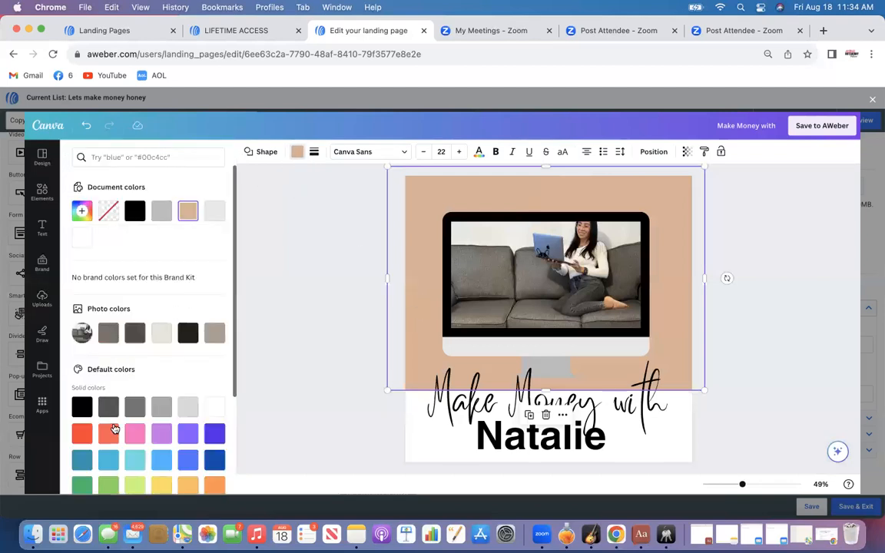
pyautogui.scroll(-3, 100, 369)
pyautogui.click(188, 399)
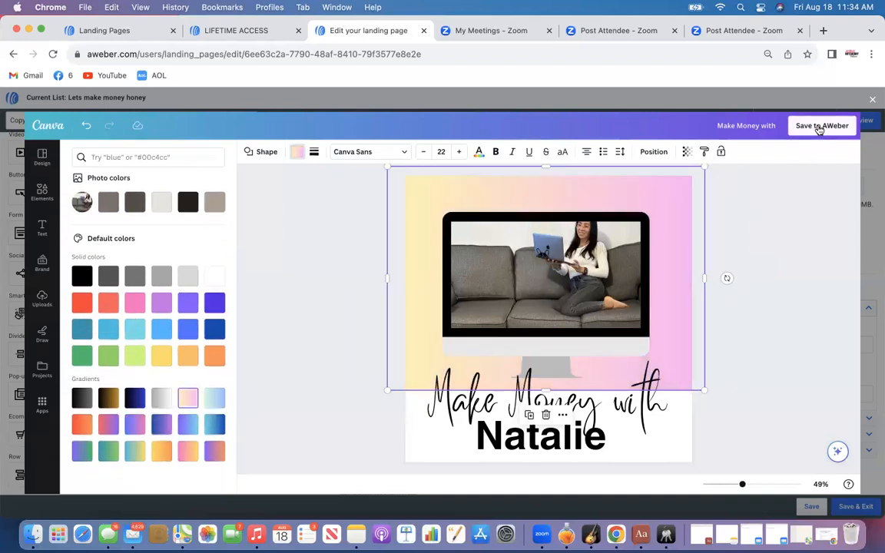
pyautogui.click(815, 130)
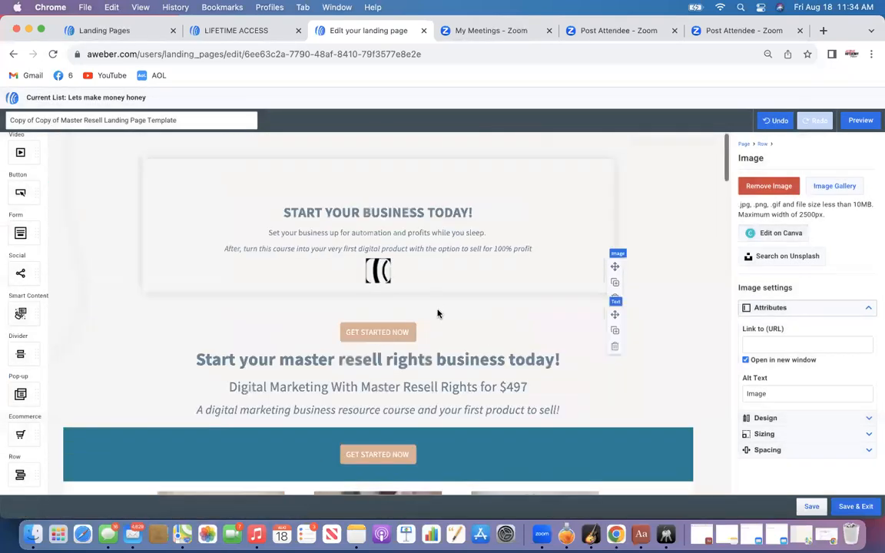
# Review the updated Make Money image on the page, then preview the landing page in desktop and mobile views
pyautogui.scroll(-2, 433, 326)
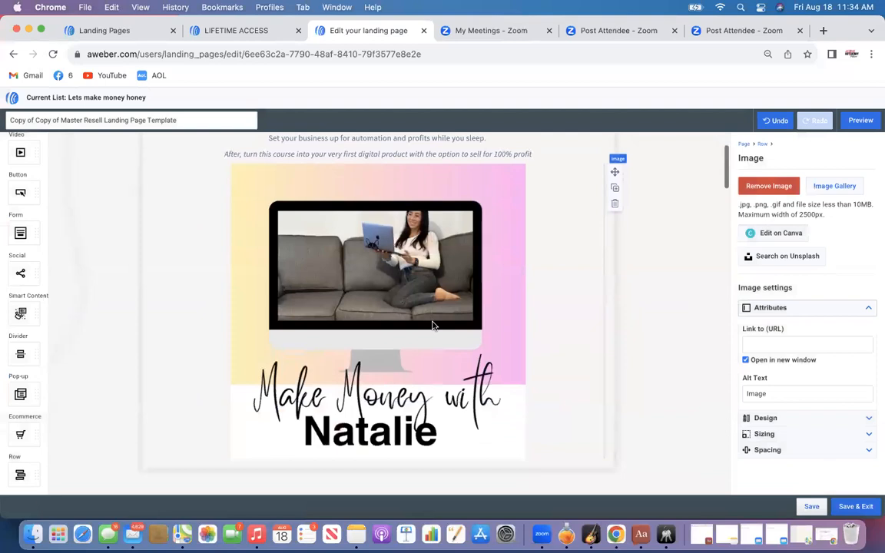
pyautogui.scroll(-2, 433, 326)
pyautogui.scroll(3, 433, 325)
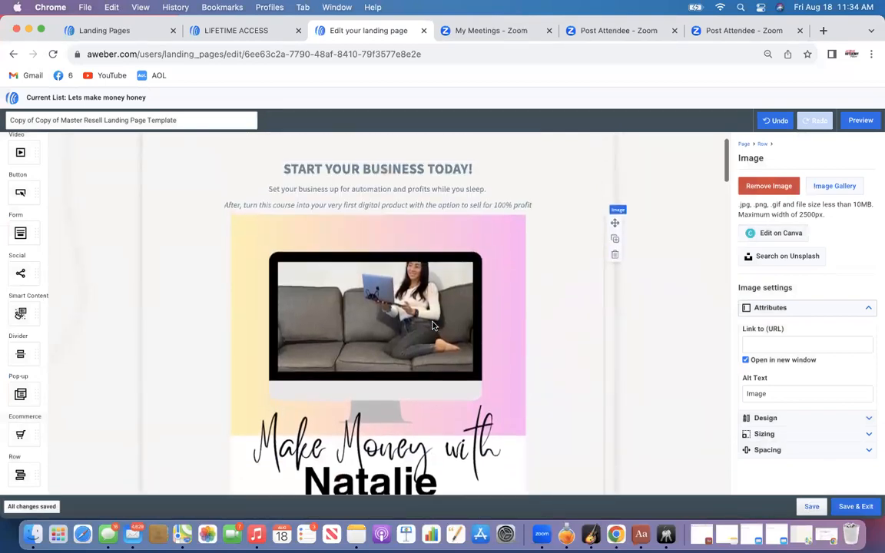
pyautogui.scroll(-2, 433, 325)
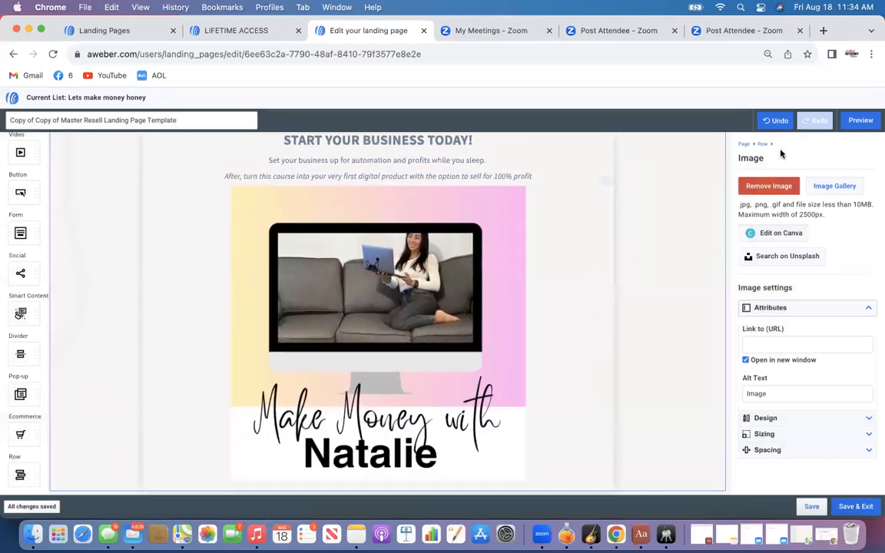
pyautogui.click(859, 121)
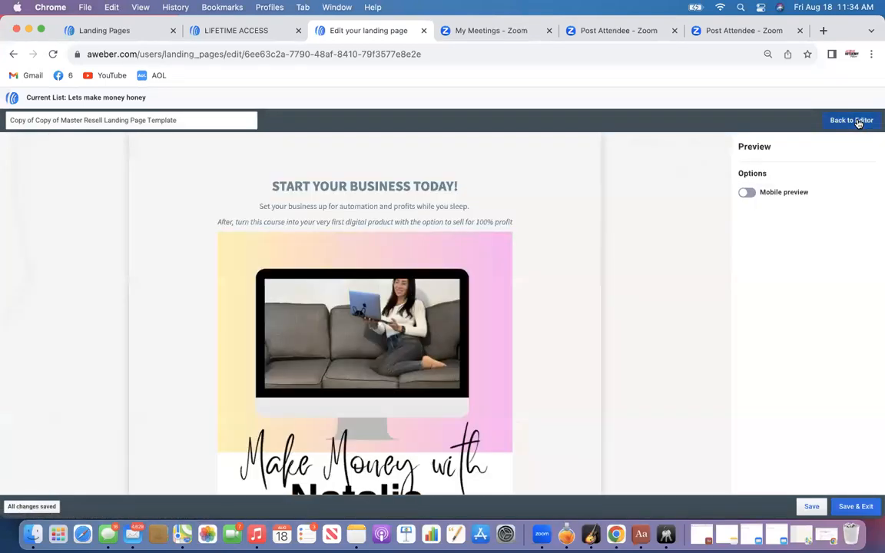
pyautogui.click(747, 192)
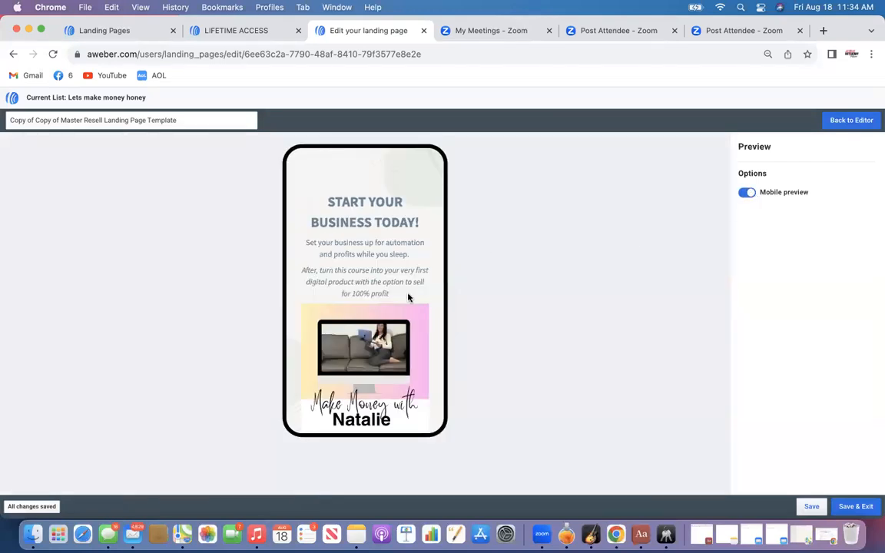
pyautogui.scroll(-5, 408, 298)
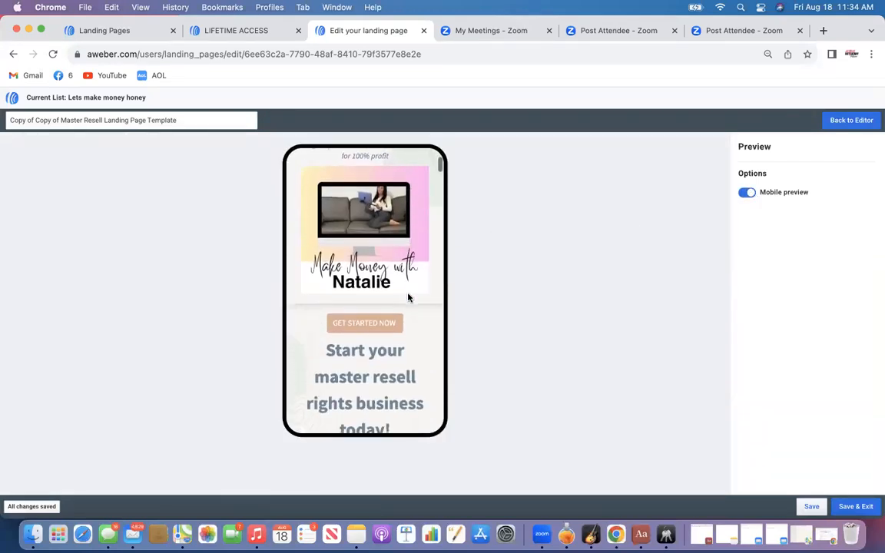
pyautogui.scroll(-5, 408, 298)
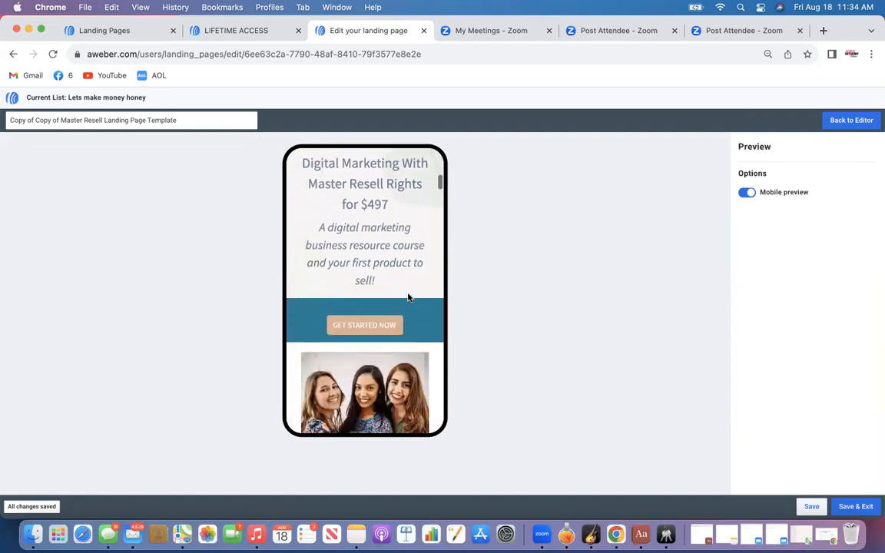
pyautogui.scroll(5, 408, 298)
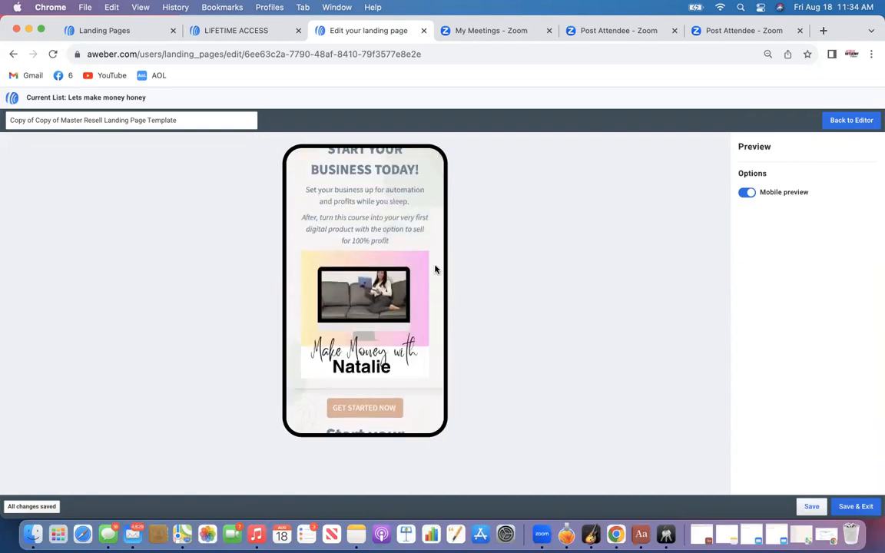
pyautogui.click(844, 121)
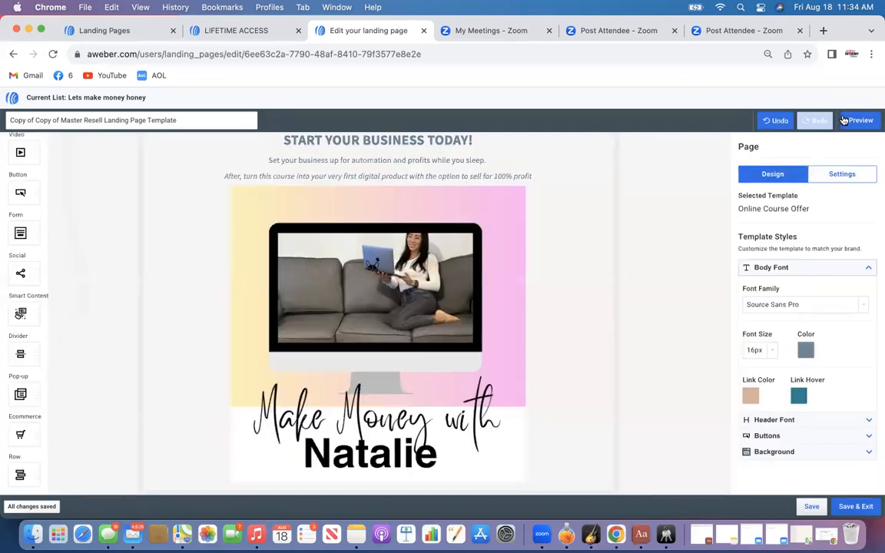
# Change the top Get Started Now button's color to pink #F7A8E6
pyautogui.click(452, 293)
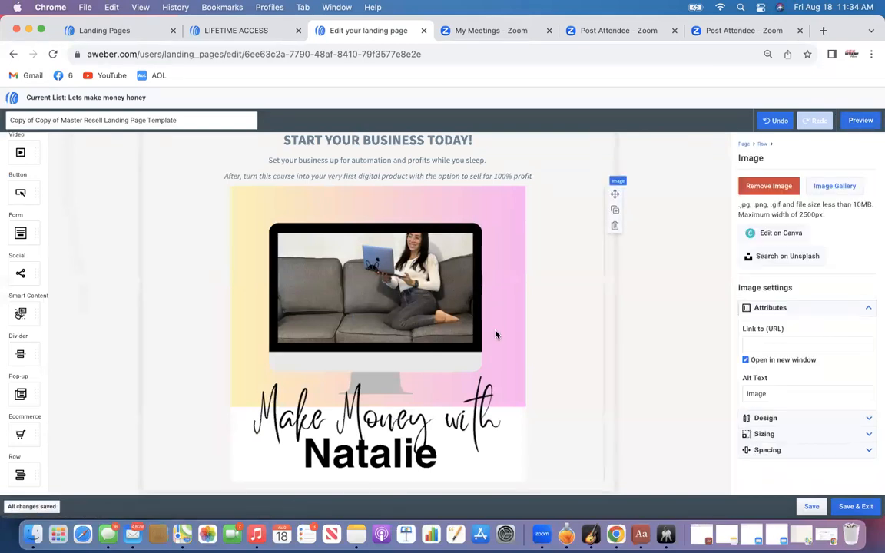
pyautogui.scroll(-3, 496, 336)
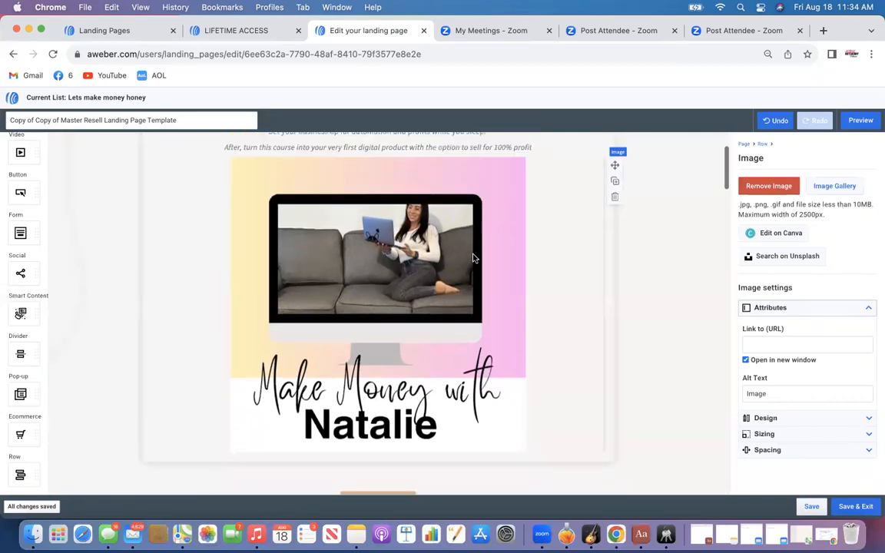
pyautogui.scroll(3, 474, 258)
pyautogui.scroll(-4, 473, 258)
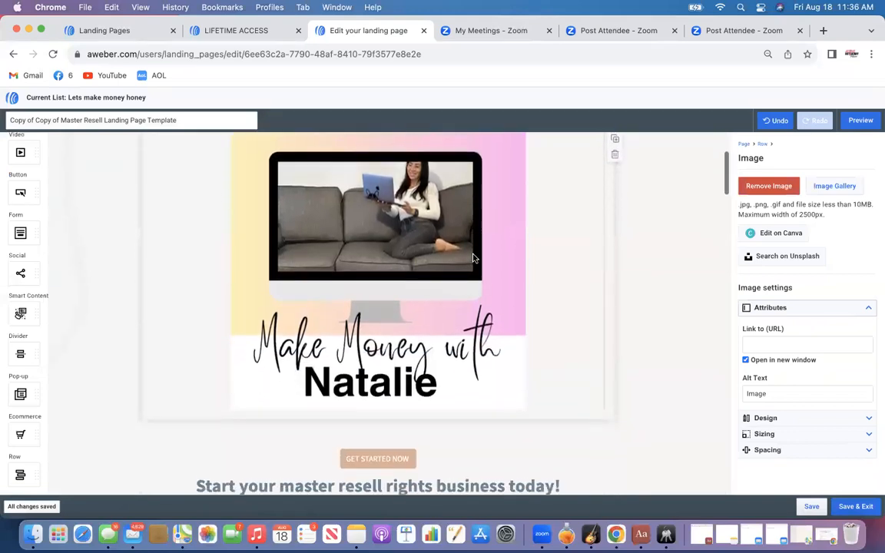
pyautogui.scroll(-3, 473, 258)
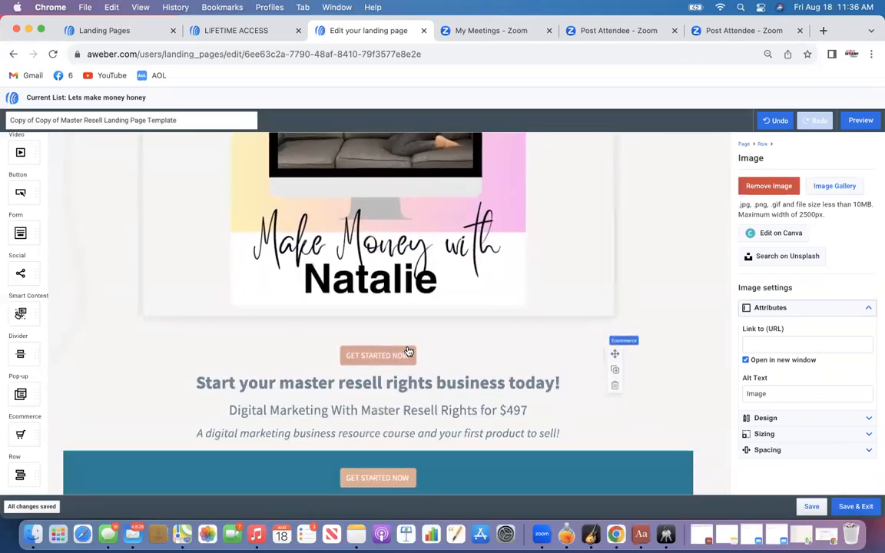
pyautogui.click(407, 352)
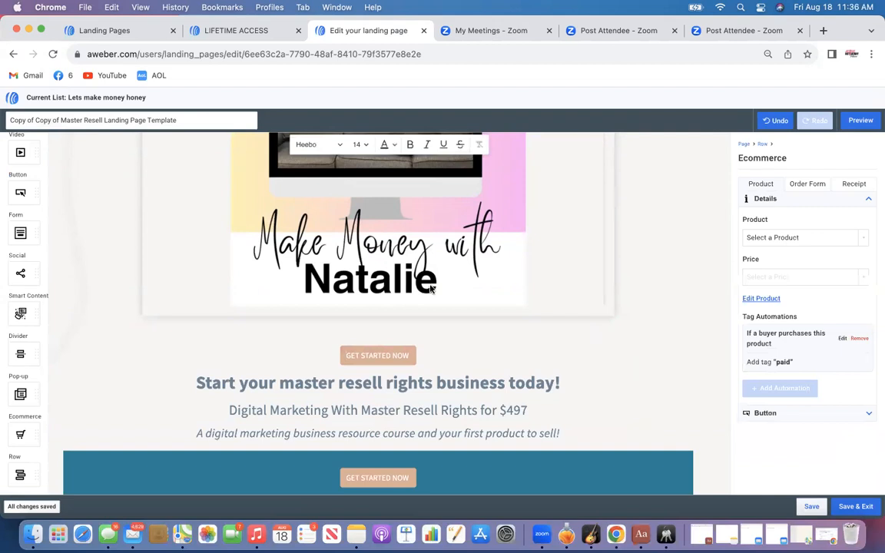
pyautogui.click(406, 355)
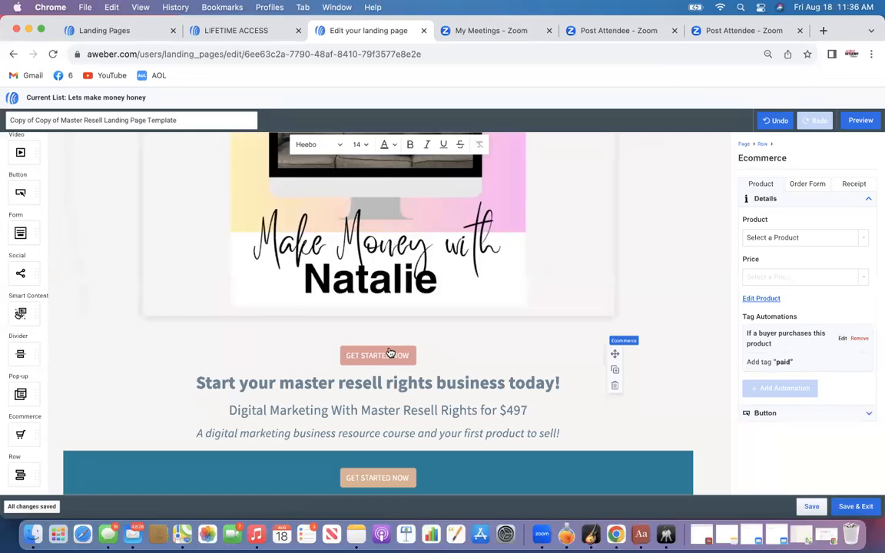
pyautogui.click(764, 414)
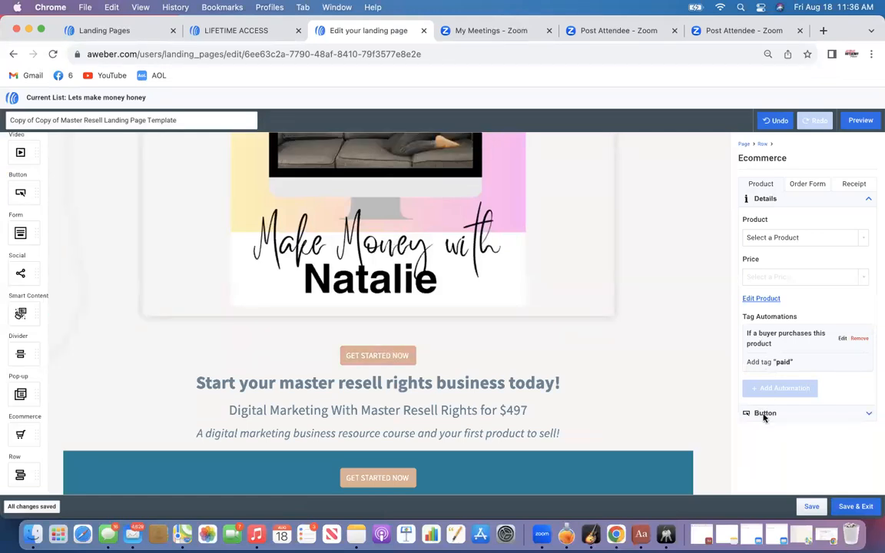
pyautogui.click(764, 415)
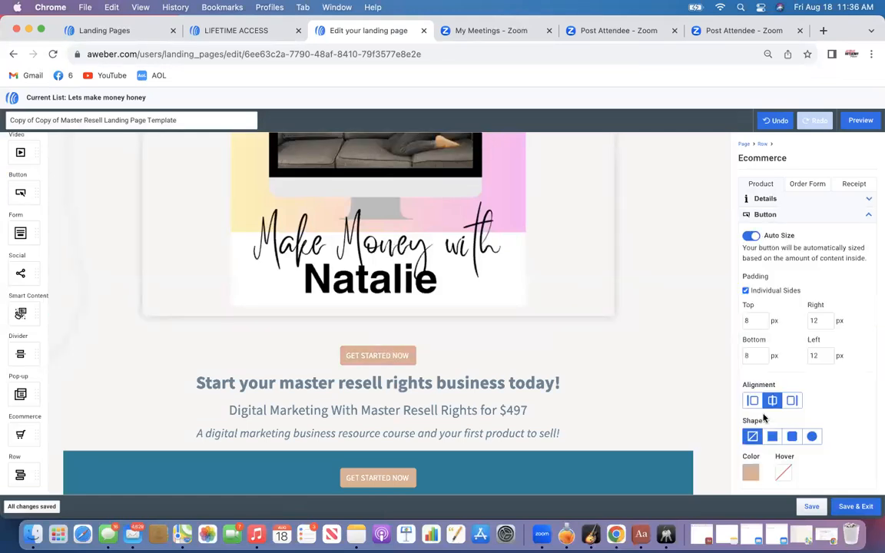
pyautogui.click(750, 471)
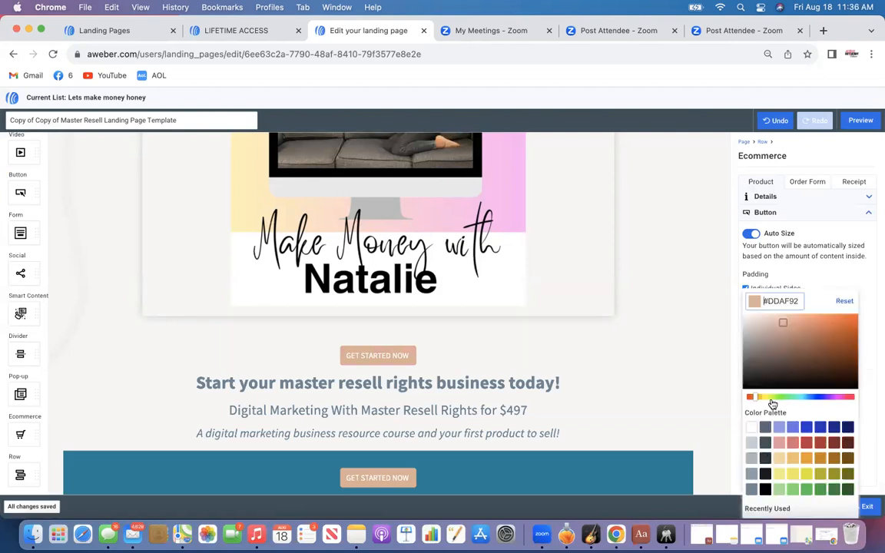
pyautogui.click(837, 402)
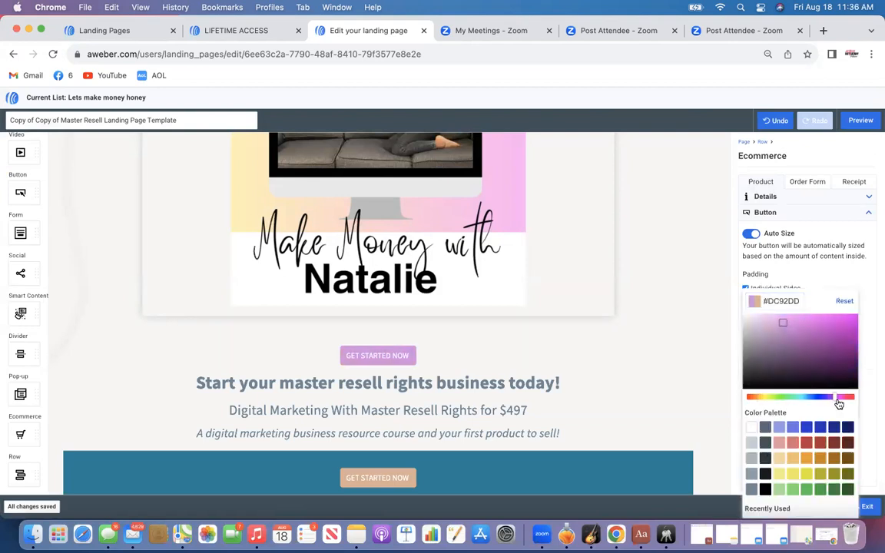
pyautogui.moveTo(839, 404)
pyautogui.mouseDown()
pyautogui.moveTo(822, 404)
pyautogui.moveTo(841, 406)
pyautogui.mouseUp()
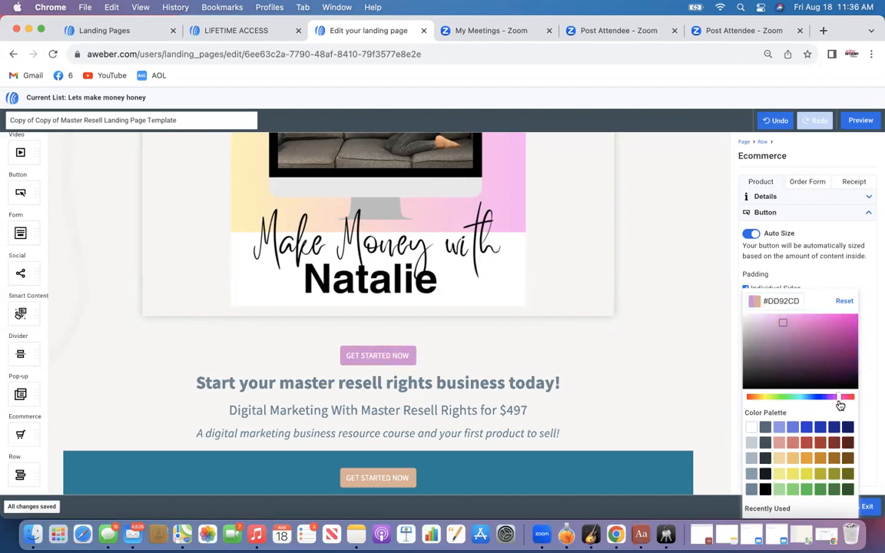
pyautogui.moveTo(783, 322); pyautogui.dragTo(778, 316)
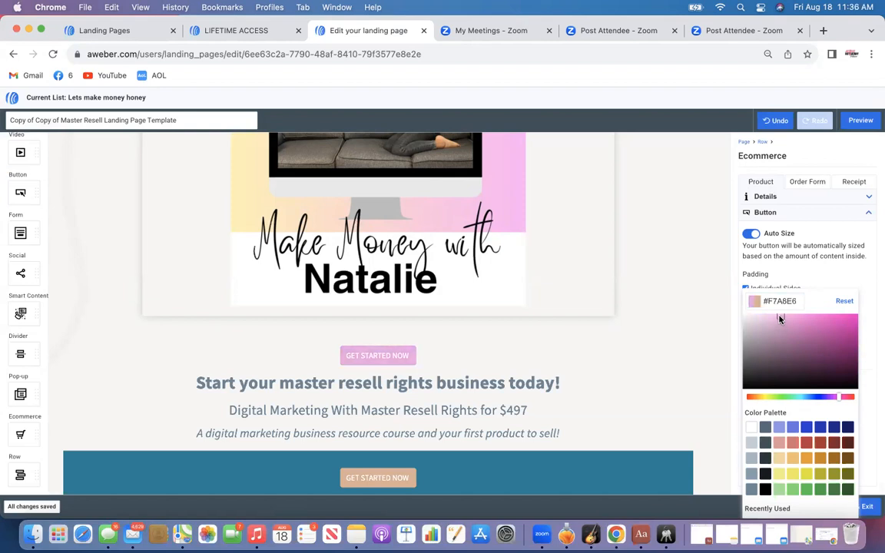
pyautogui.click(702, 340)
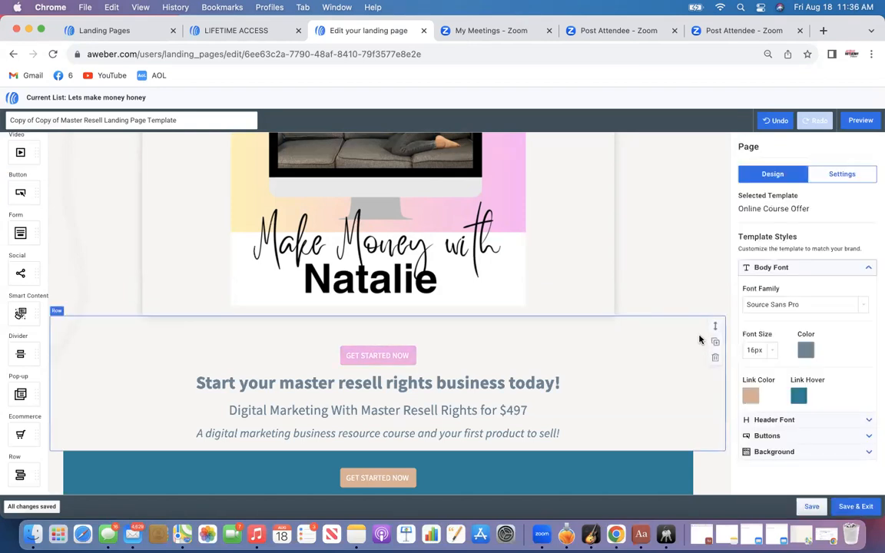
# Set the top Get Started Now button's hover color to dark gray #2A353C
pyautogui.click(408, 353)
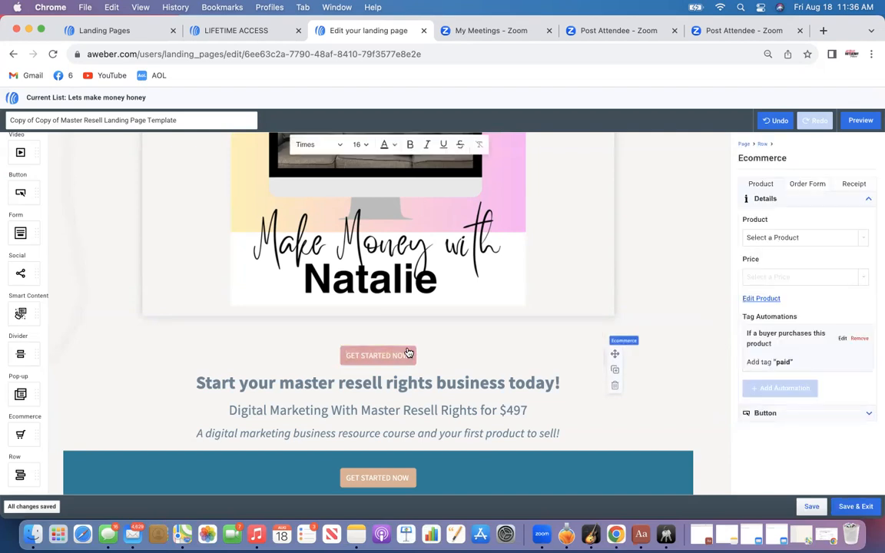
pyautogui.click(760, 413)
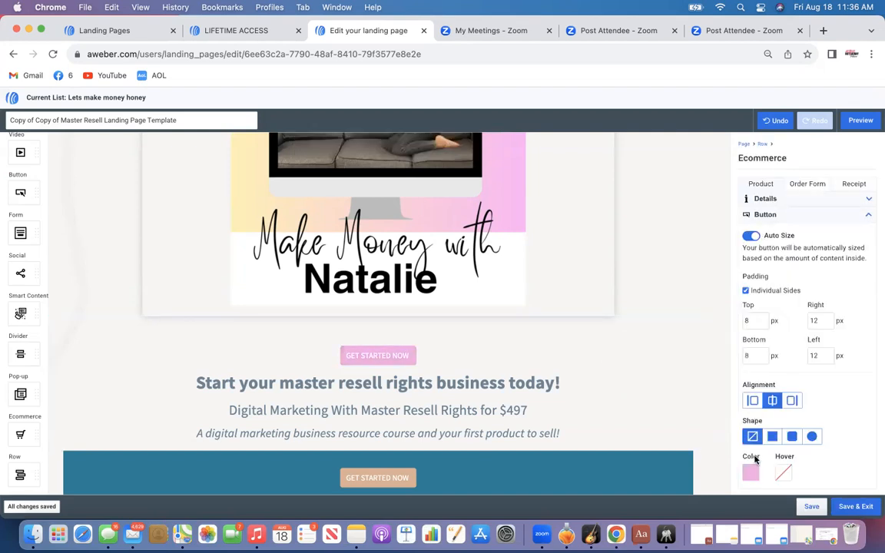
pyautogui.click(751, 474)
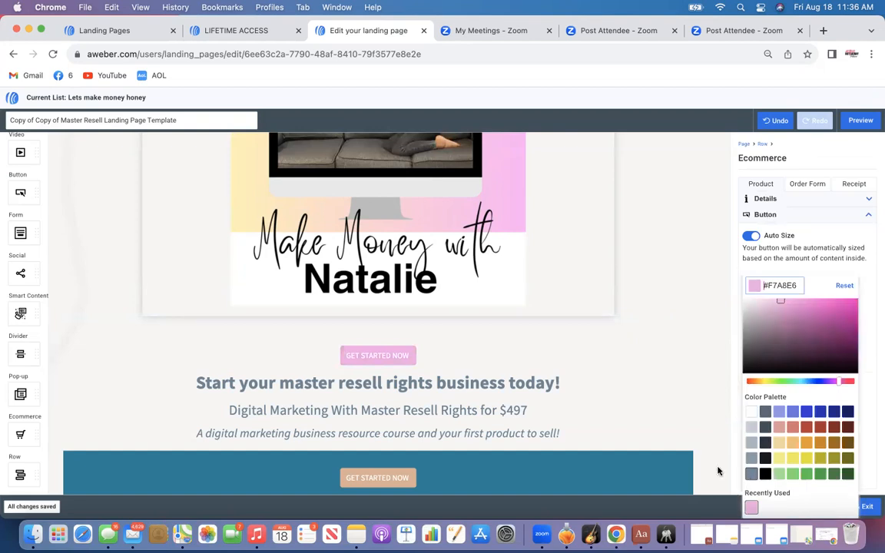
pyautogui.click(407, 353)
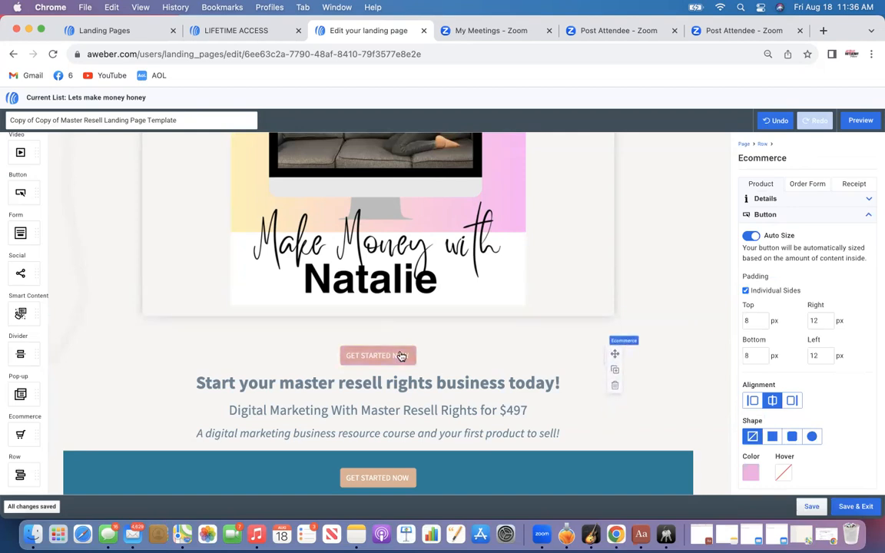
pyautogui.click(784, 473)
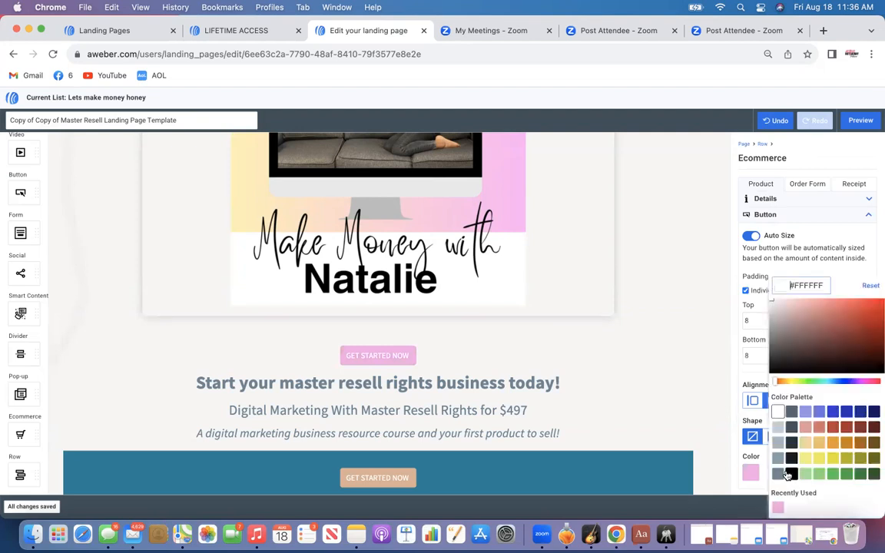
pyautogui.click(791, 442)
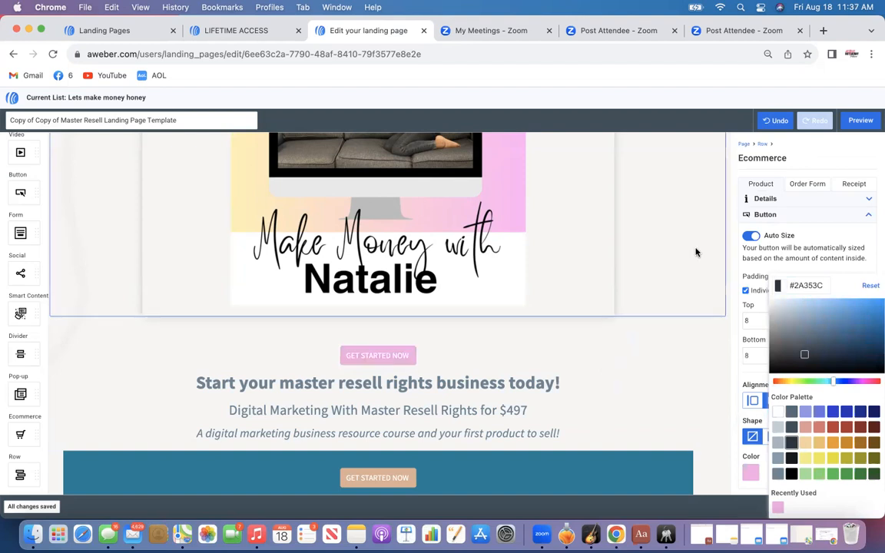
pyautogui.click(691, 272)
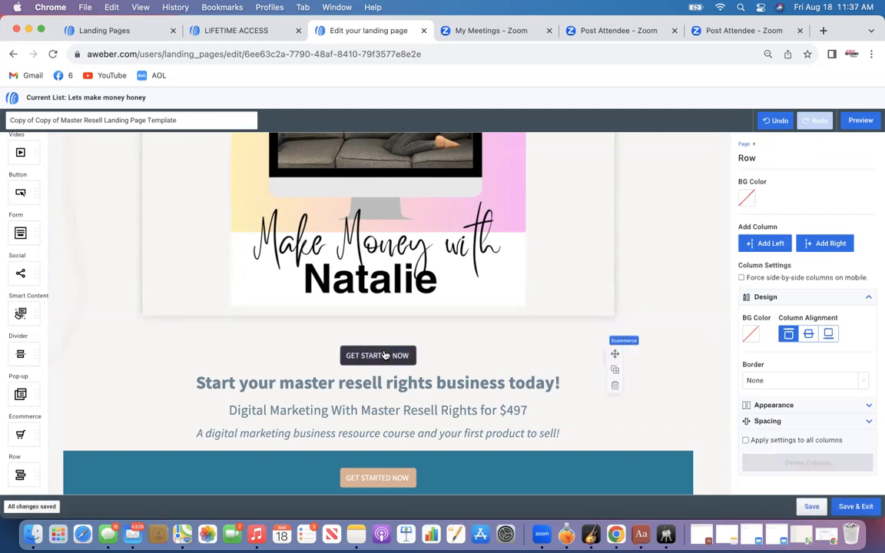
# Change the lower Get Started Now button in the teal row to pink #F7A8E6
pyautogui.scroll(-3, 450, 307)
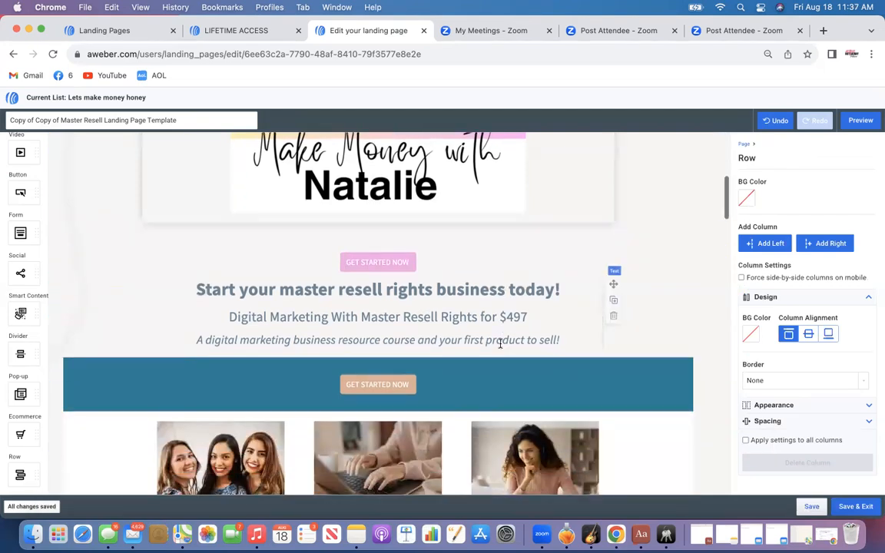
pyautogui.click(405, 382)
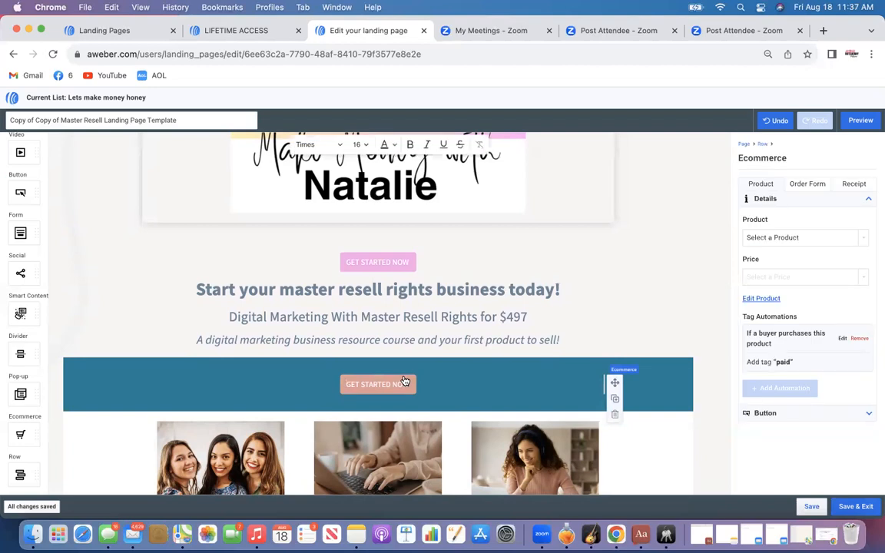
pyautogui.click(756, 412)
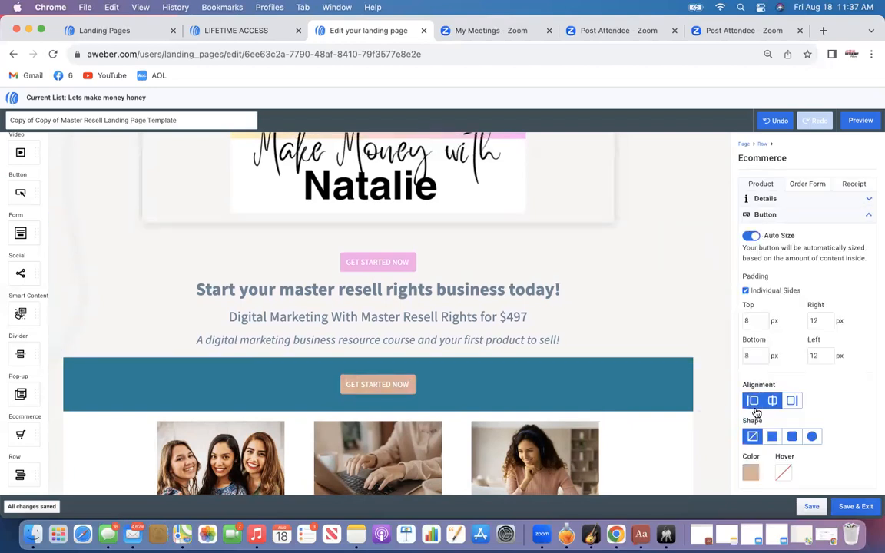
pyautogui.click(750, 471)
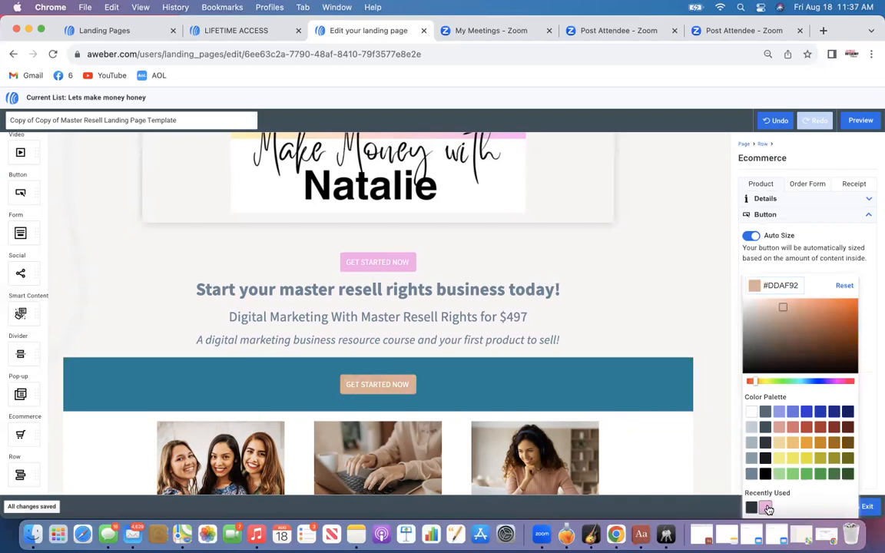
pyautogui.click(767, 508)
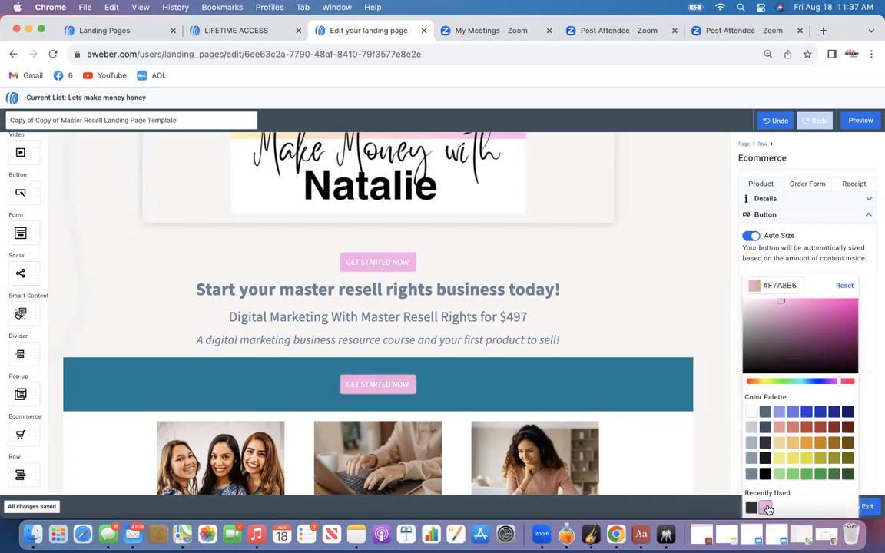
# Set that button's hover color to dark gray #2A353C
pyautogui.click(411, 381)
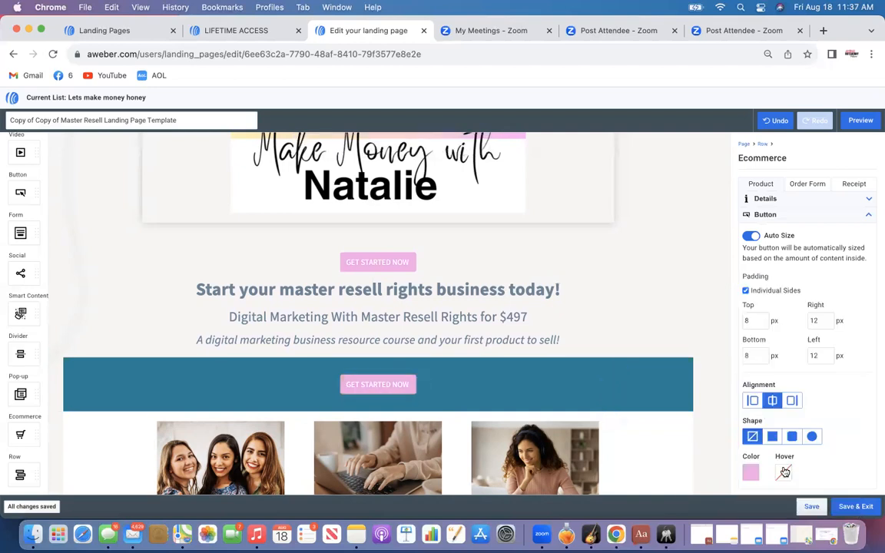
pyautogui.click(784, 472)
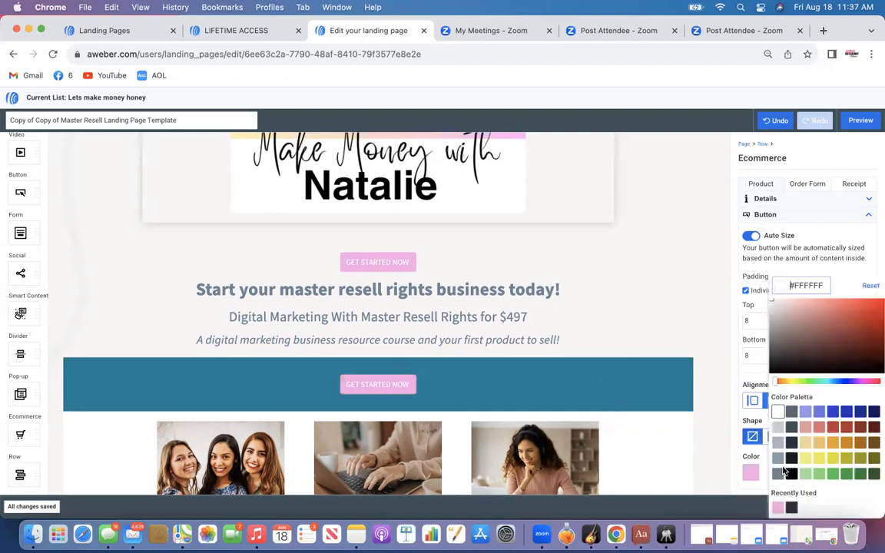
pyautogui.click(792, 508)
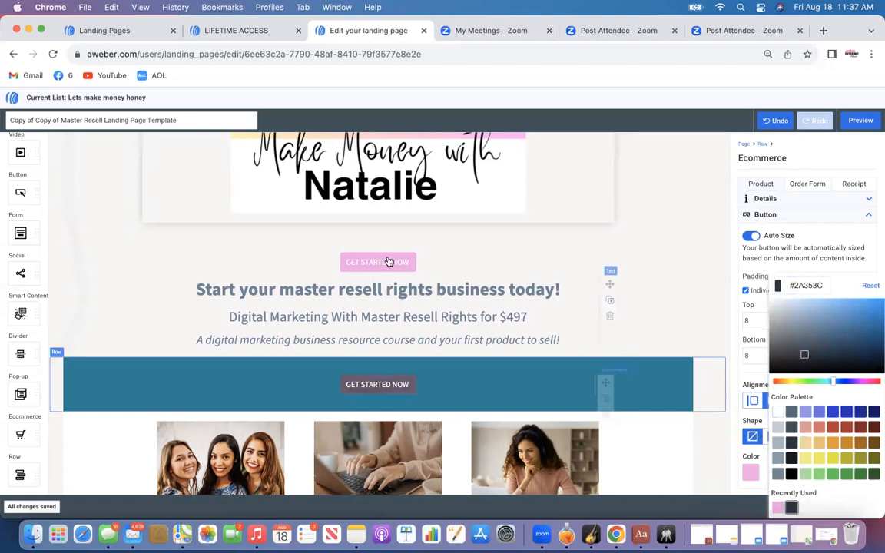
pyautogui.click(498, 374)
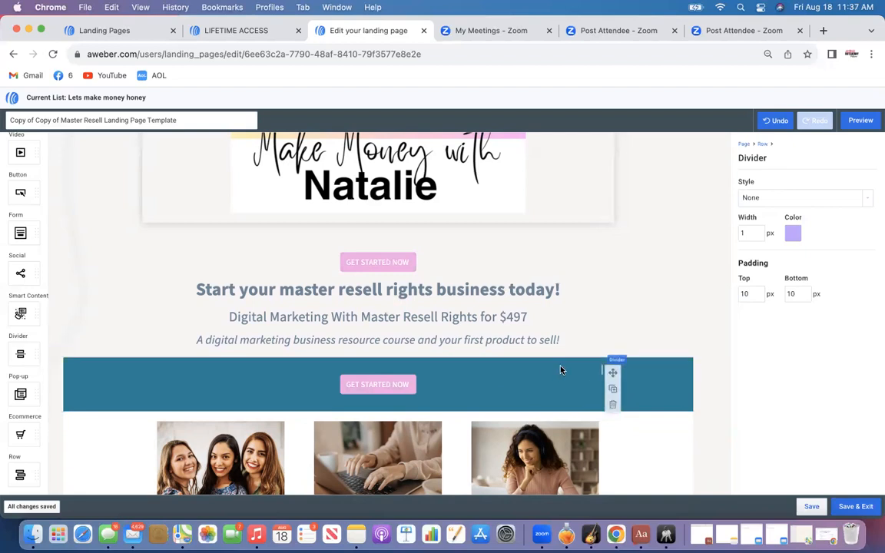
# Change the teal button row's background color to yellow #DEE067
pyautogui.click(653, 381)
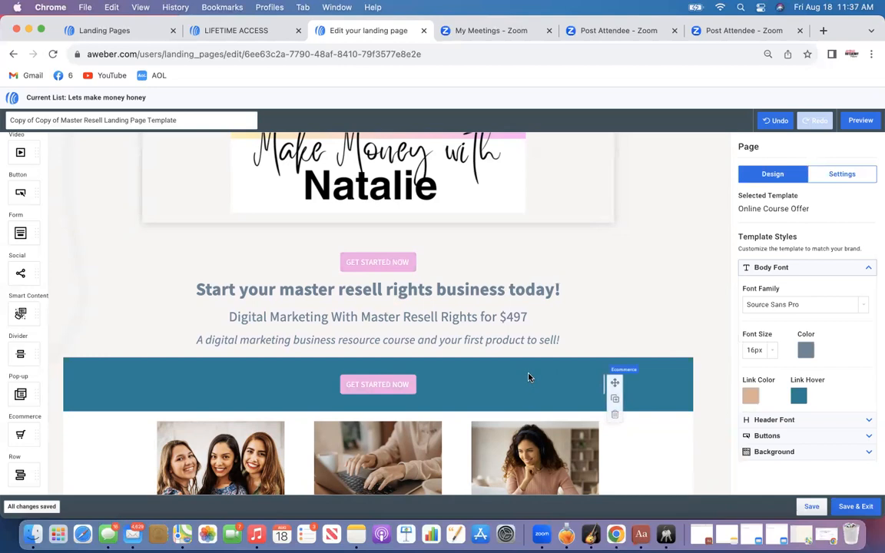
pyautogui.click(677, 377)
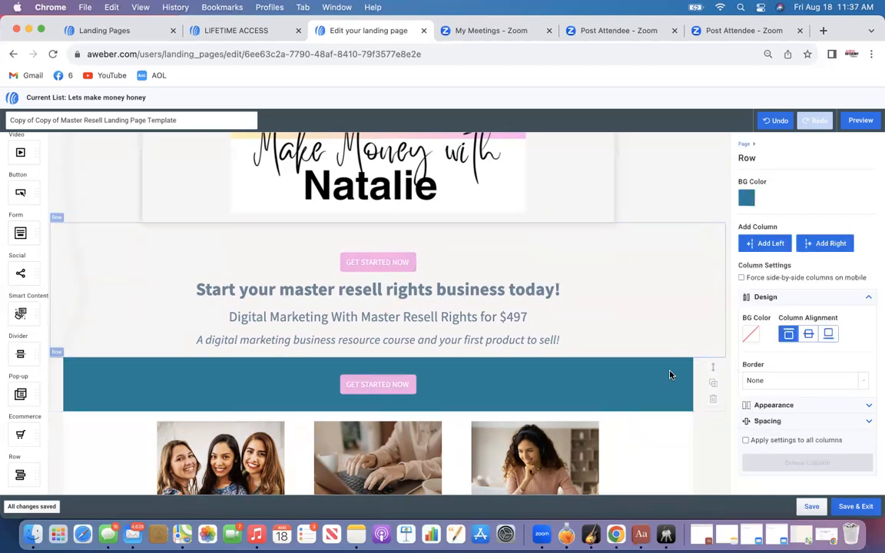
pyautogui.click(670, 374)
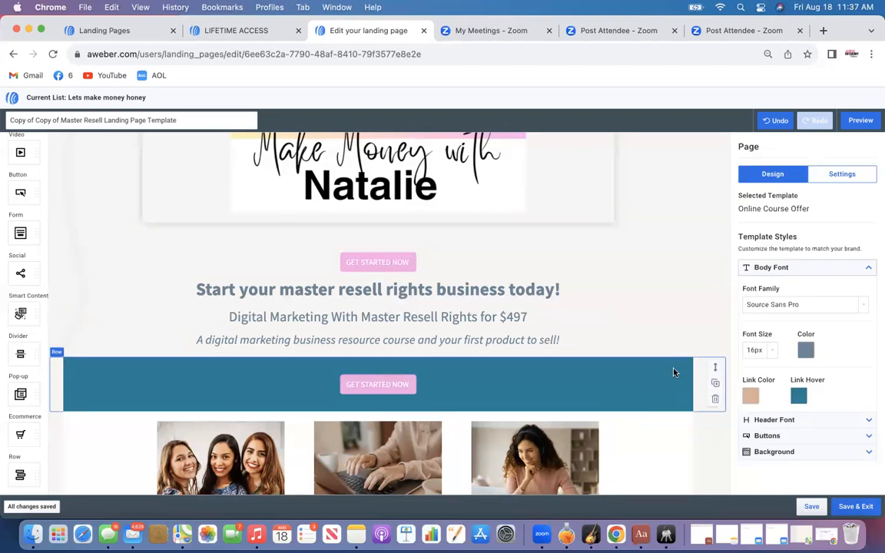
pyautogui.click(672, 382)
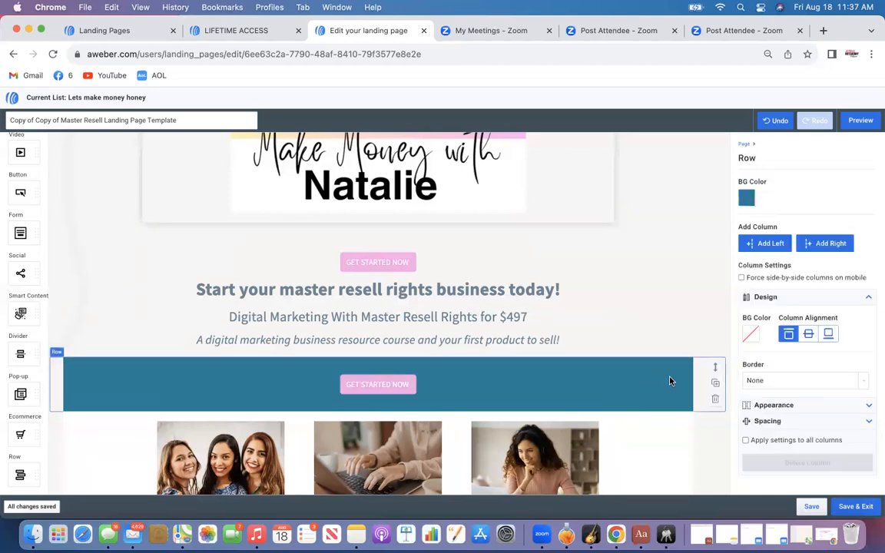
pyautogui.click(669, 380)
pyautogui.click(670, 381)
pyautogui.click(746, 200)
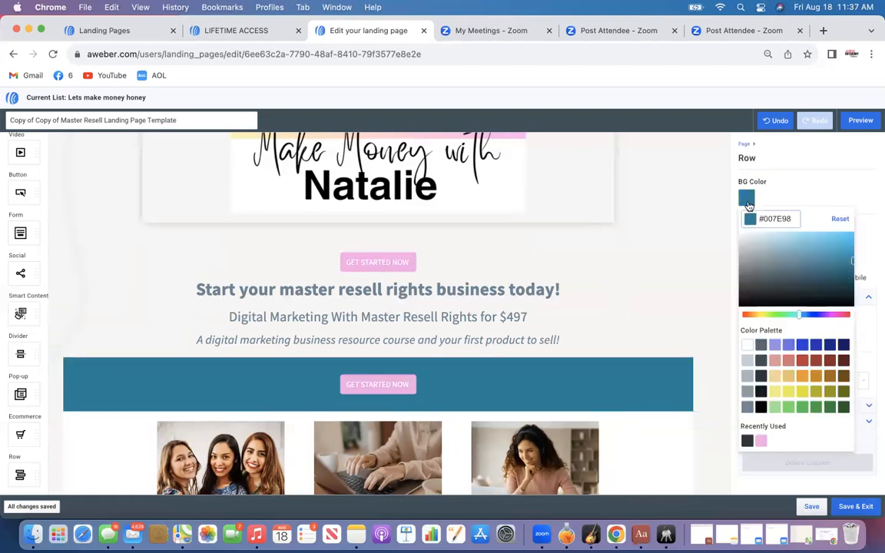
pyautogui.click(775, 391)
pyautogui.scroll(2, 630, 311)
pyautogui.scroll(-2, 631, 311)
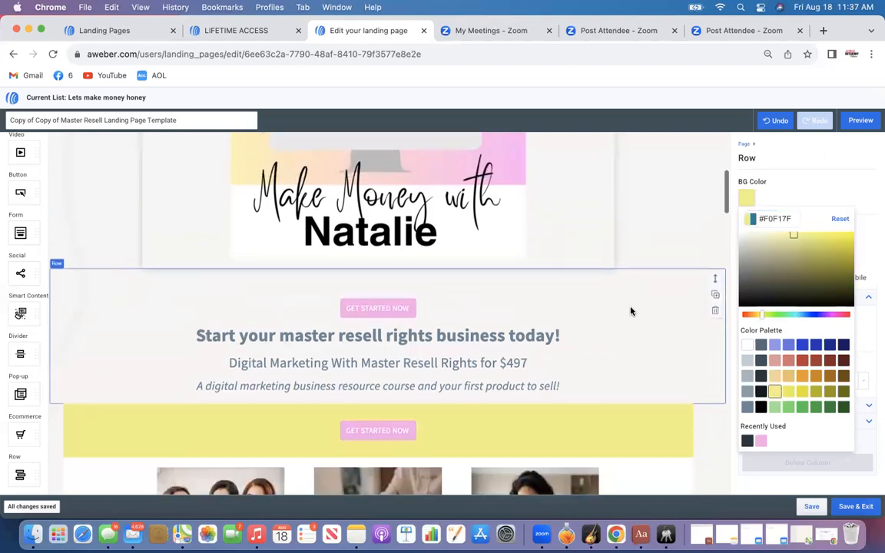
pyautogui.moveTo(792, 237)
pyautogui.mouseDown()
pyautogui.moveTo(808, 236)
pyautogui.moveTo(801, 240)
pyautogui.mouseUp()
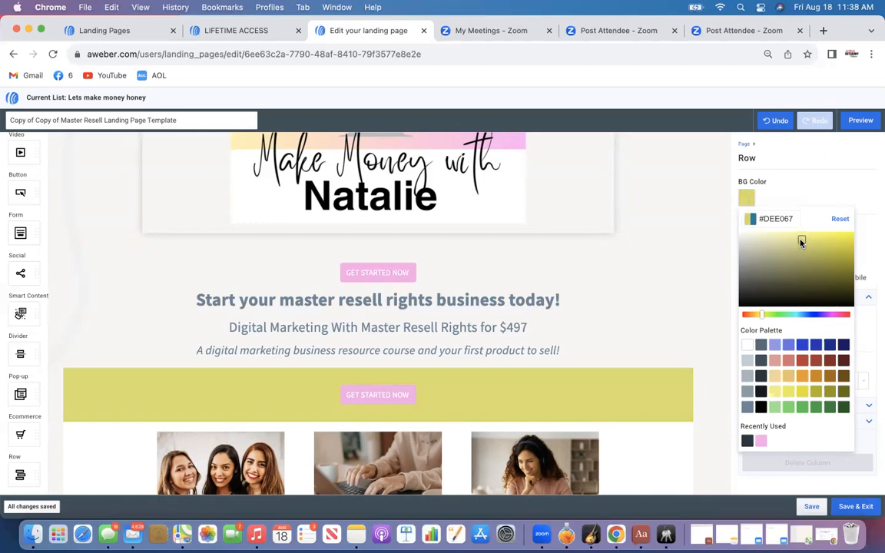
pyautogui.click(667, 277)
# Set the next teal Get Started Now row's background to the same yellow #DEE067
pyautogui.scroll(-3, 636, 212)
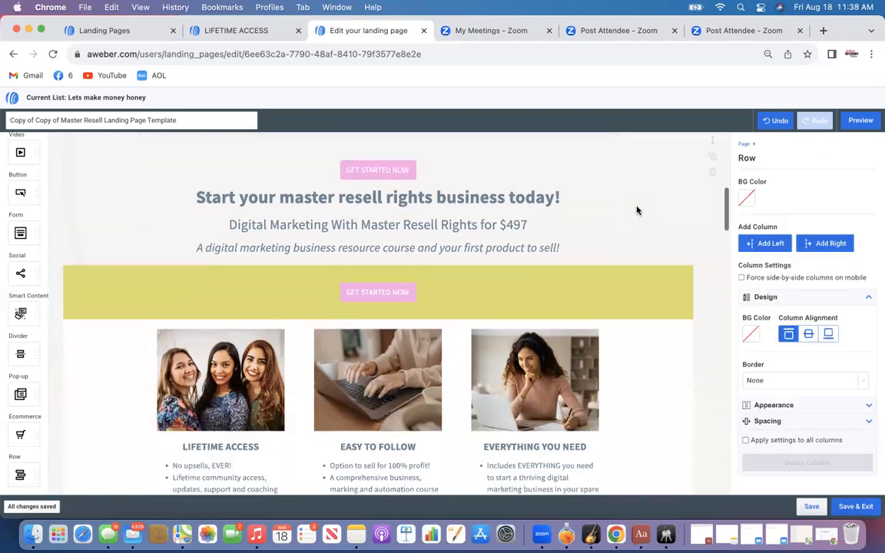
pyautogui.scroll(-8, 607, 283)
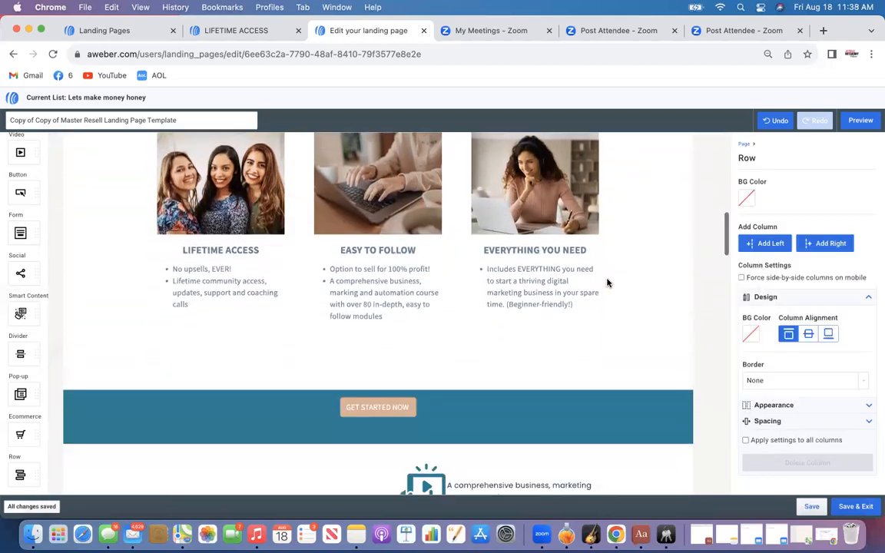
pyautogui.click(587, 350)
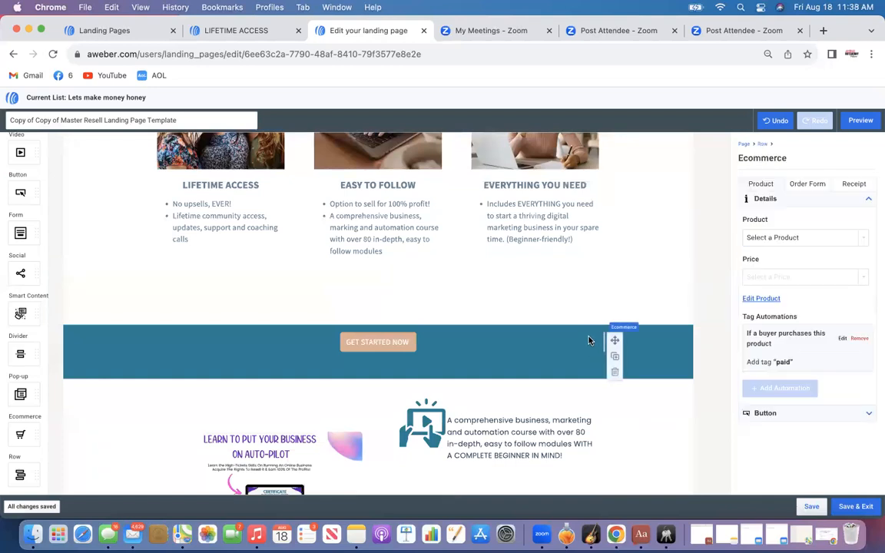
pyautogui.click(669, 334)
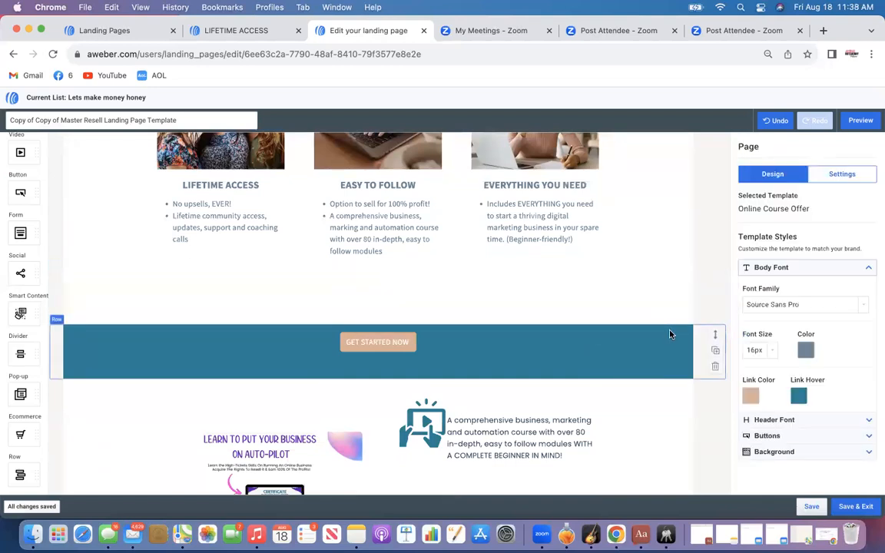
pyautogui.click(669, 334)
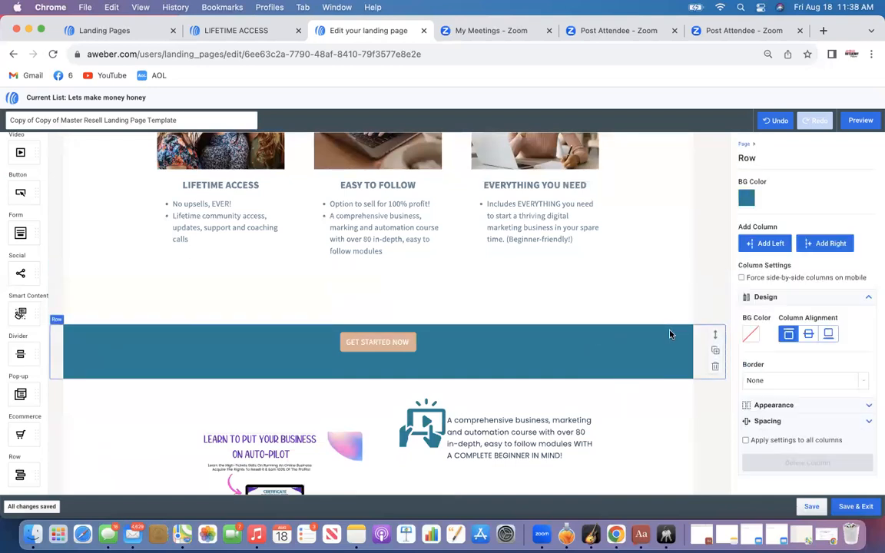
pyautogui.click(748, 199)
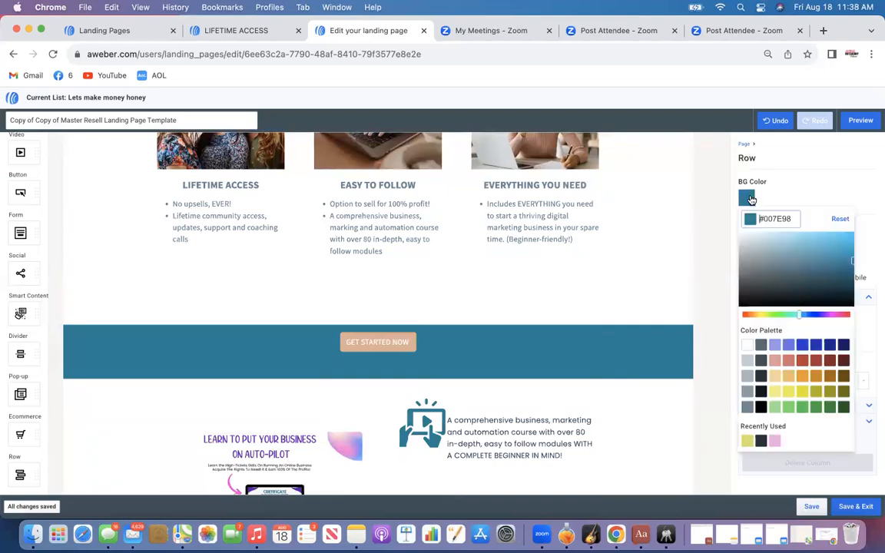
pyautogui.click(747, 442)
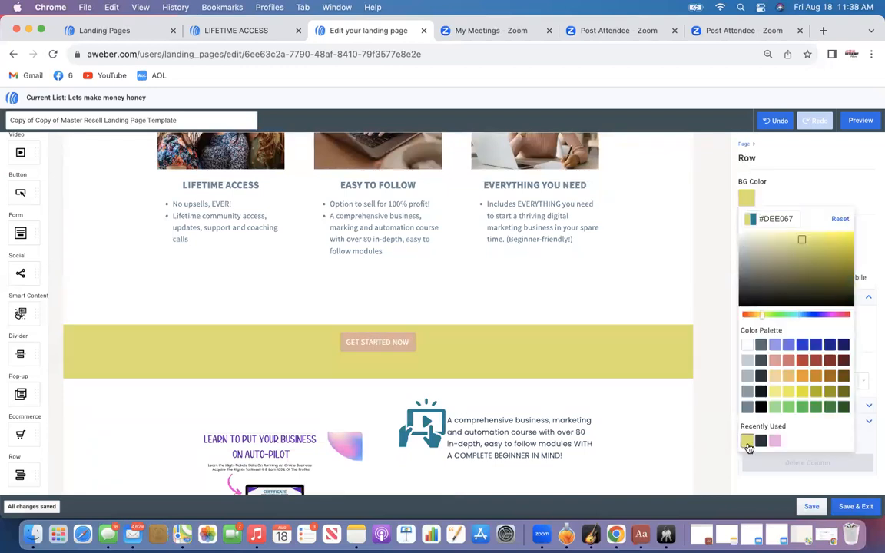
# Recolor the online course icon image to dark gray in Canva and save it back to AWeber
pyautogui.scroll(3, 596, 328)
pyautogui.scroll(-10, 596, 328)
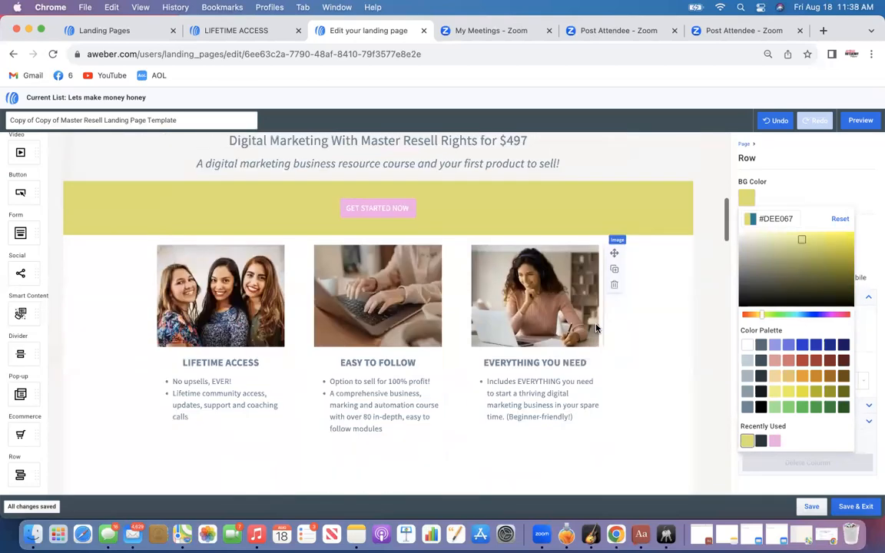
pyautogui.scroll(4, 596, 323)
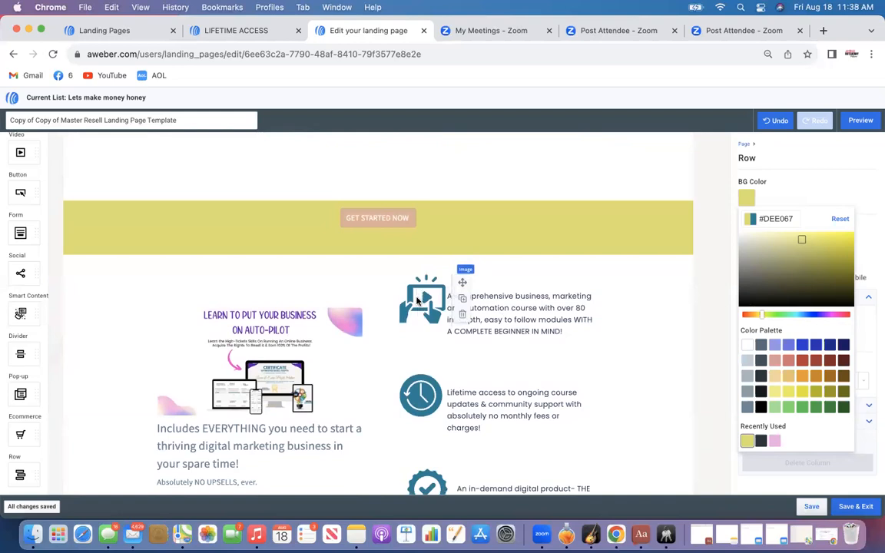
pyautogui.click(417, 301)
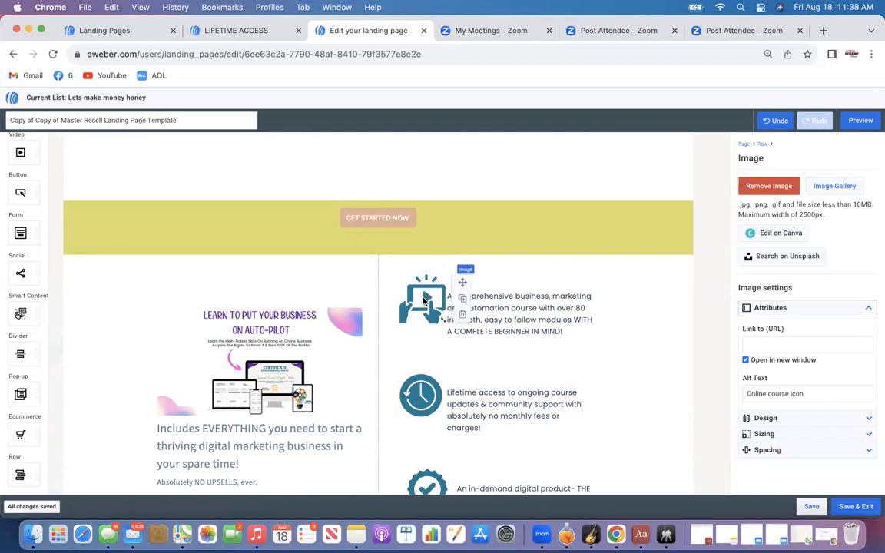
pyautogui.click(768, 234)
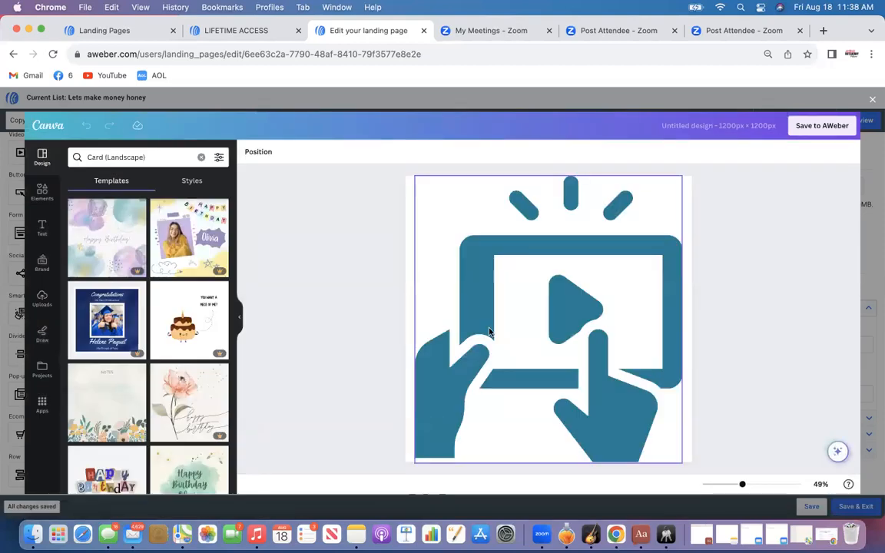
pyautogui.click(439, 294)
pyautogui.click(248, 154)
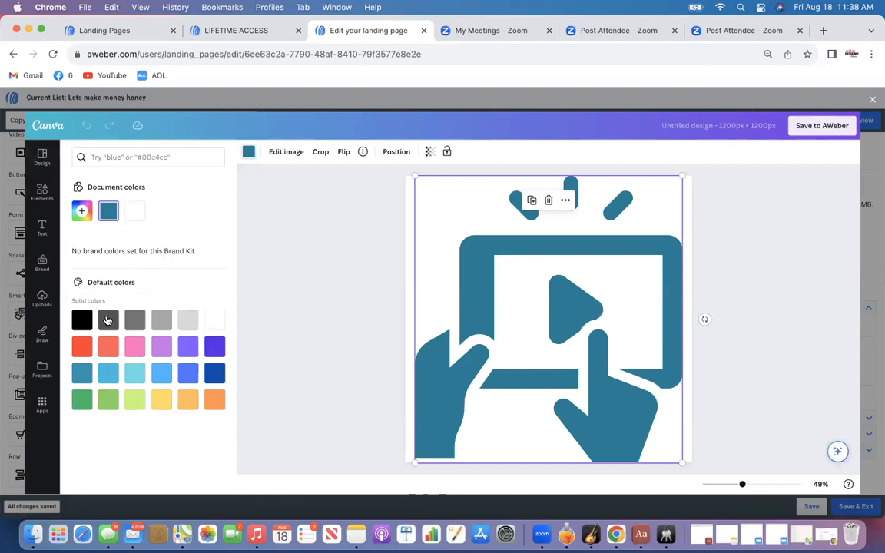
pyautogui.click(108, 320)
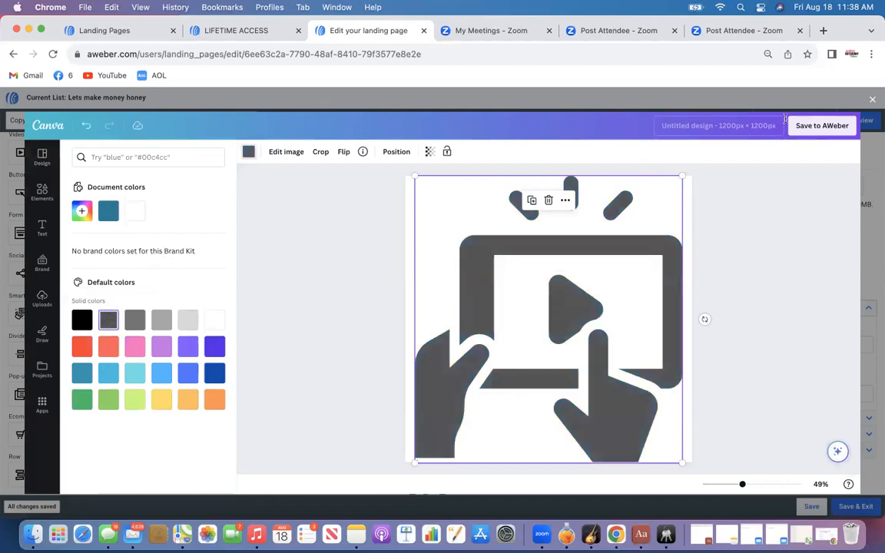
pyautogui.click(813, 126)
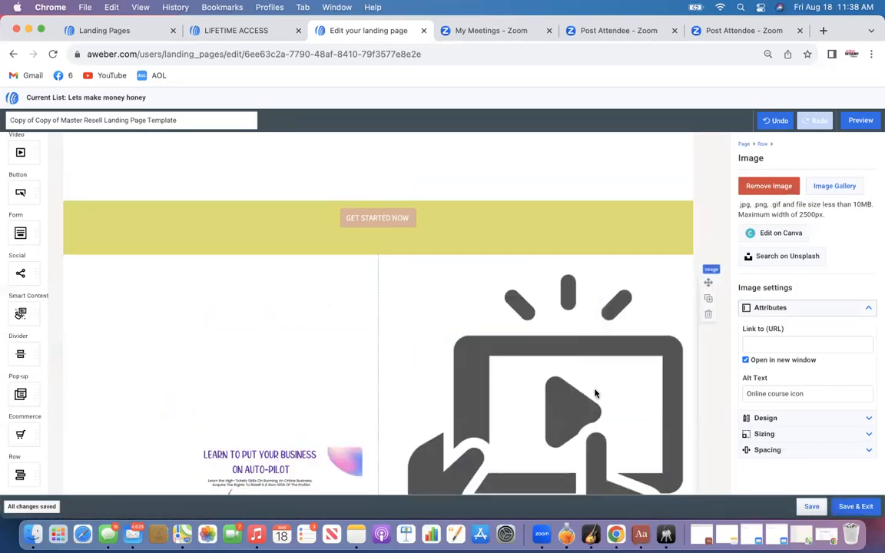
# Try resizing the course icon image to 100 px wide, then reset its size
pyautogui.click(741, 433)
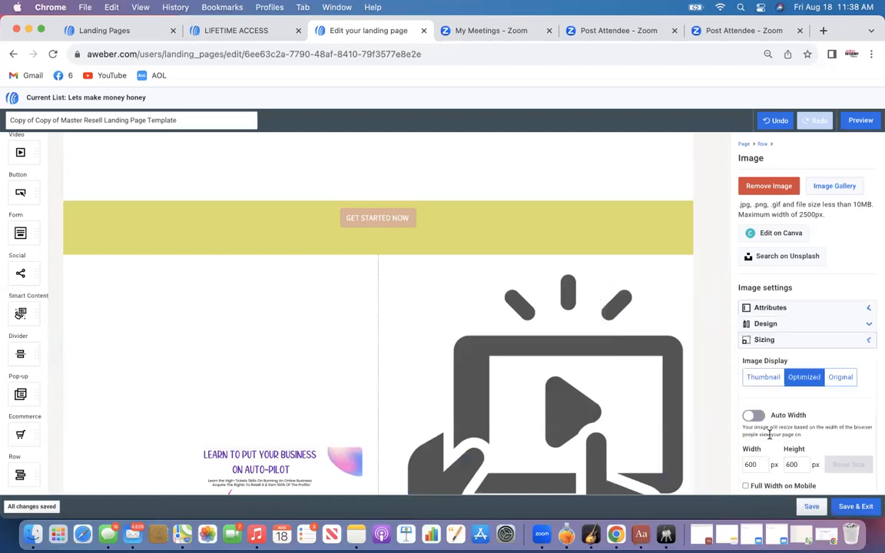
pyautogui.moveTo(757, 464); pyautogui.dragTo(720, 462)
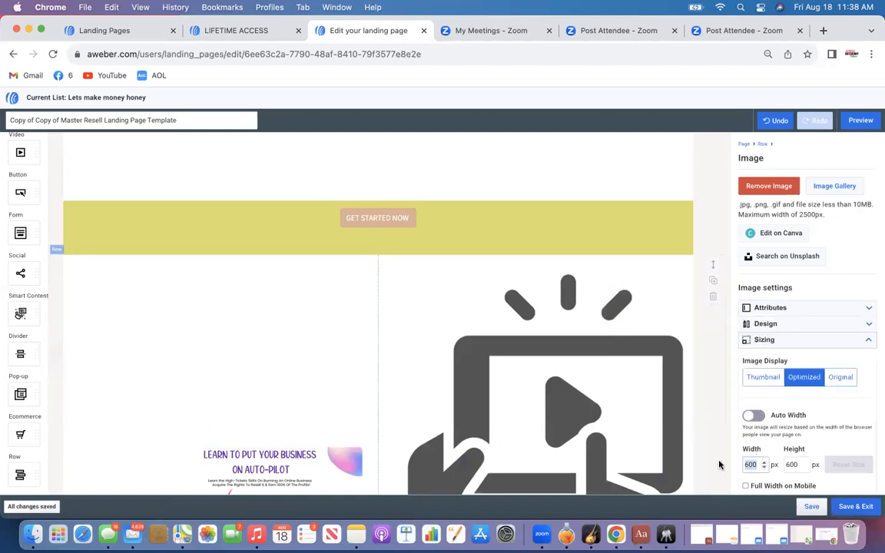
pyautogui.write('10')
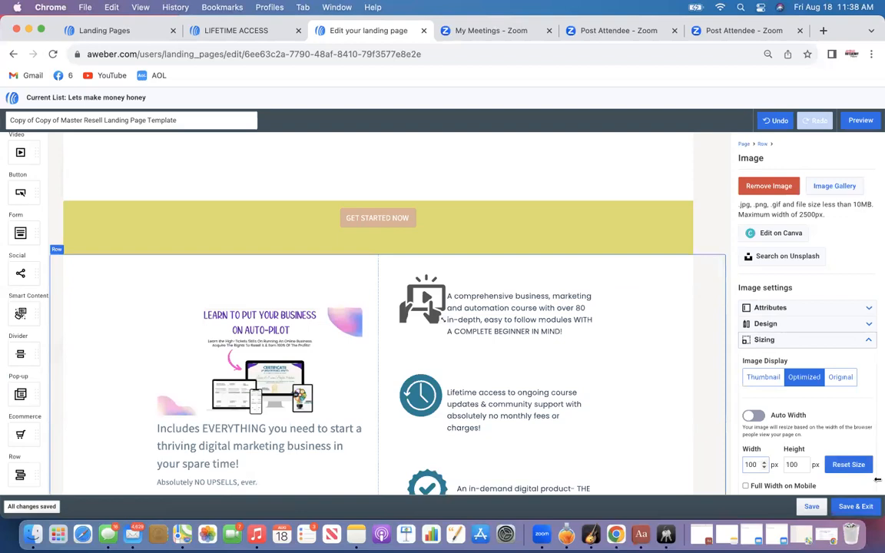
pyautogui.click(848, 464)
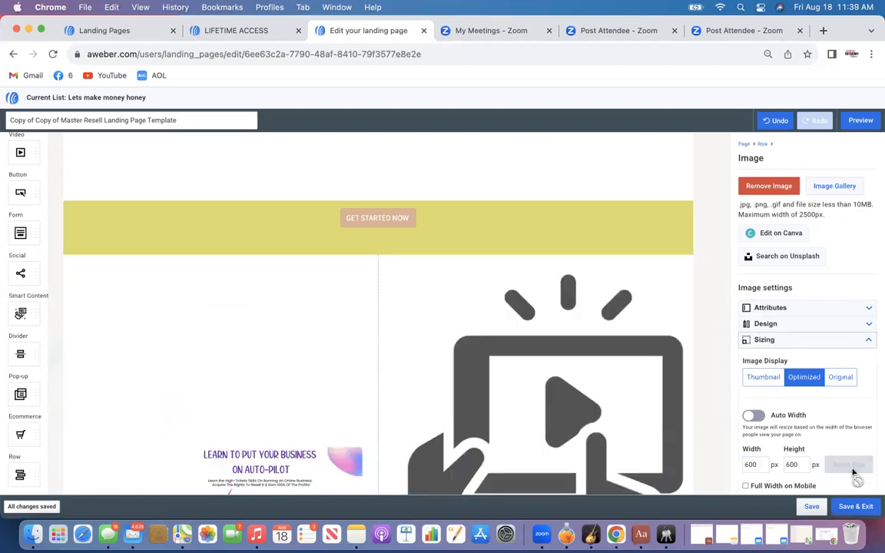
# Set the course icon image's width to 100 px
pyautogui.scroll(-1, 853, 471)
pyautogui.click(763, 431)
pyautogui.click(763, 431)
pyautogui.press('BackSpace')
pyautogui.press('BackSpace')
pyautogui.press('BackSpace')
pyautogui.write('1')
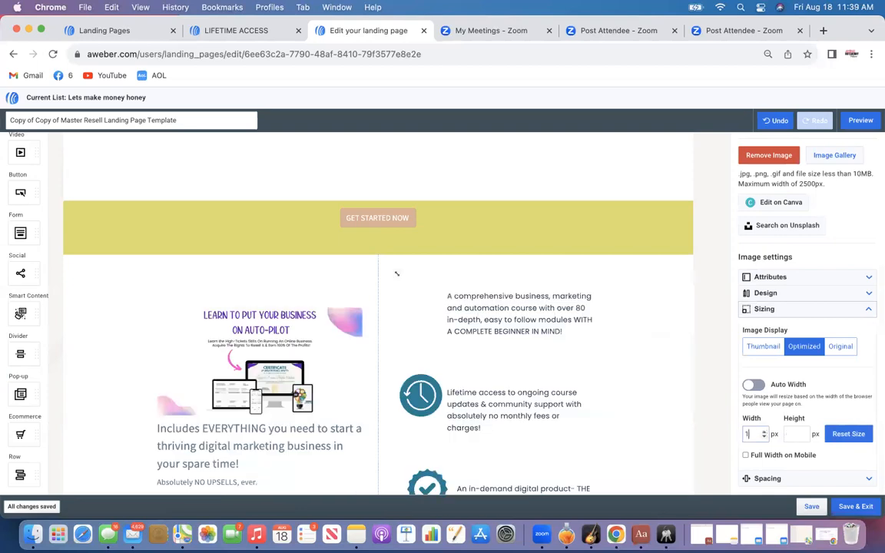
pyautogui.write('00')
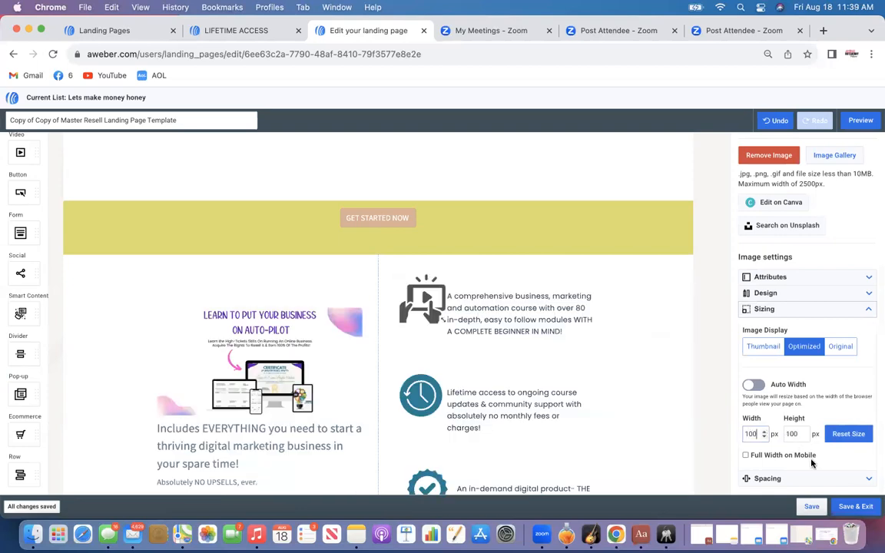
pyautogui.click(718, 440)
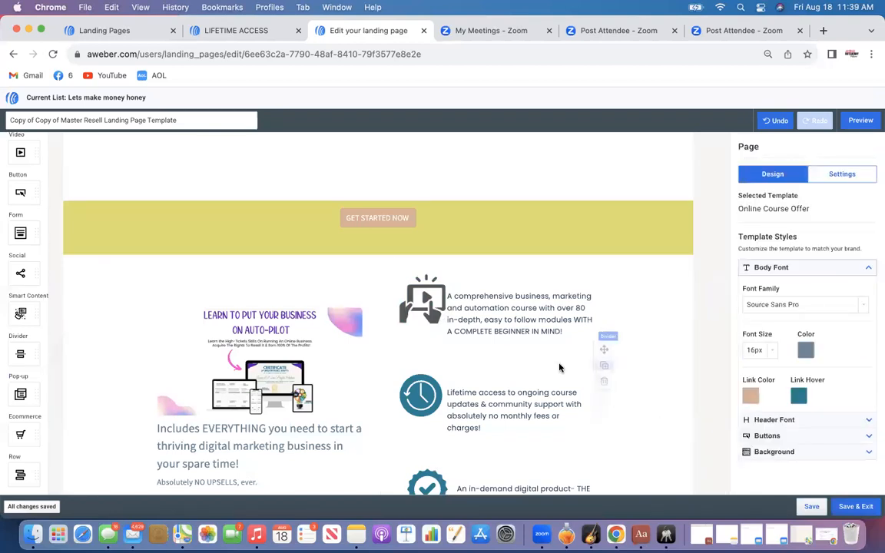
# Recolor the clock icon image to dark gray in Canva and save it back to AWeber
pyautogui.click(419, 394)
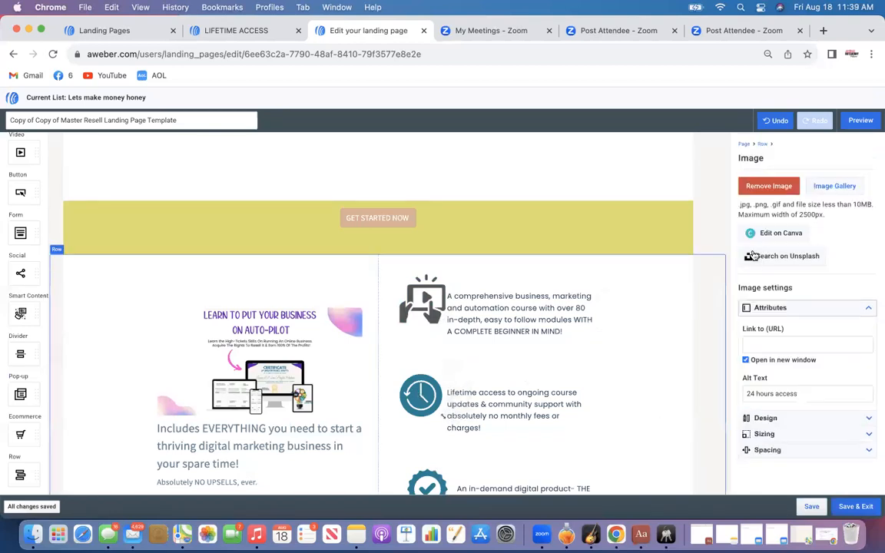
pyautogui.click(781, 233)
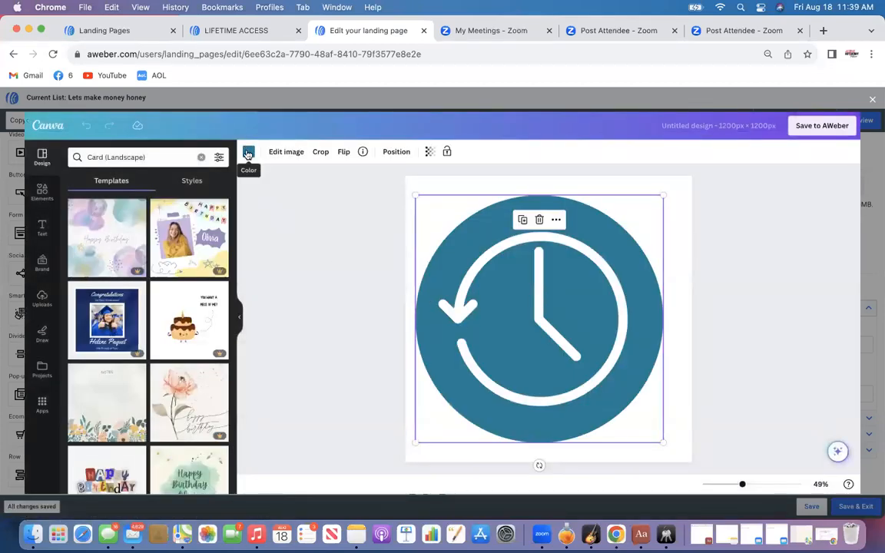
pyautogui.click(248, 151)
pyautogui.click(134, 319)
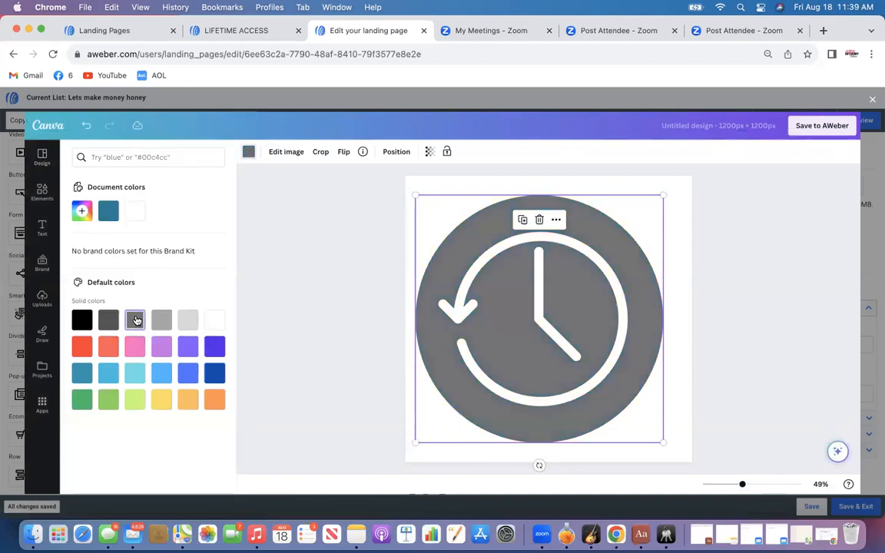
pyautogui.click(819, 125)
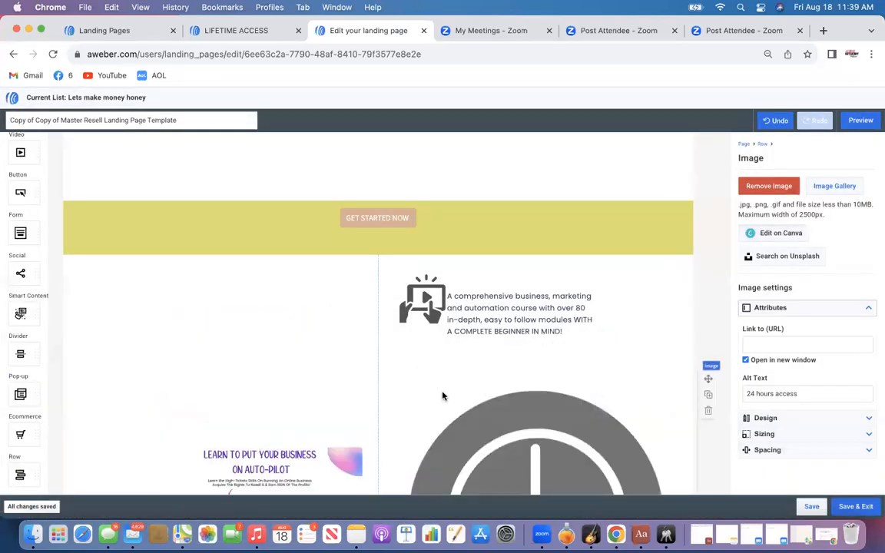
# Set the clock icon image's width to 100 px
pyautogui.scroll(-4, 492, 400)
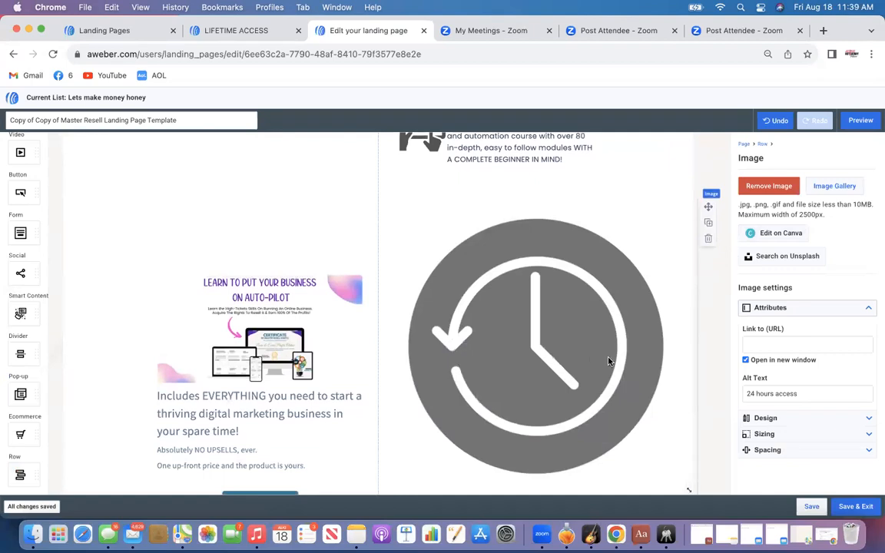
pyautogui.click(764, 434)
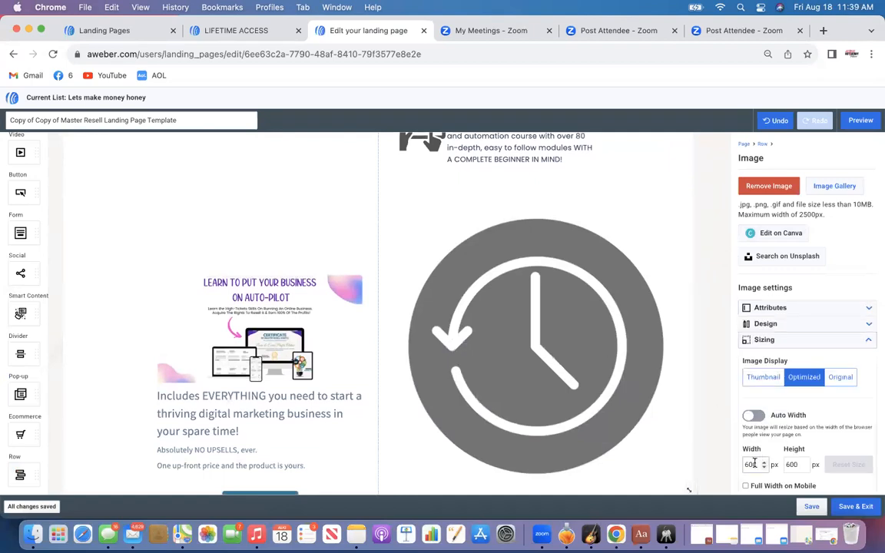
pyautogui.moveTo(755, 463); pyautogui.dragTo(731, 462)
pyautogui.write('100')
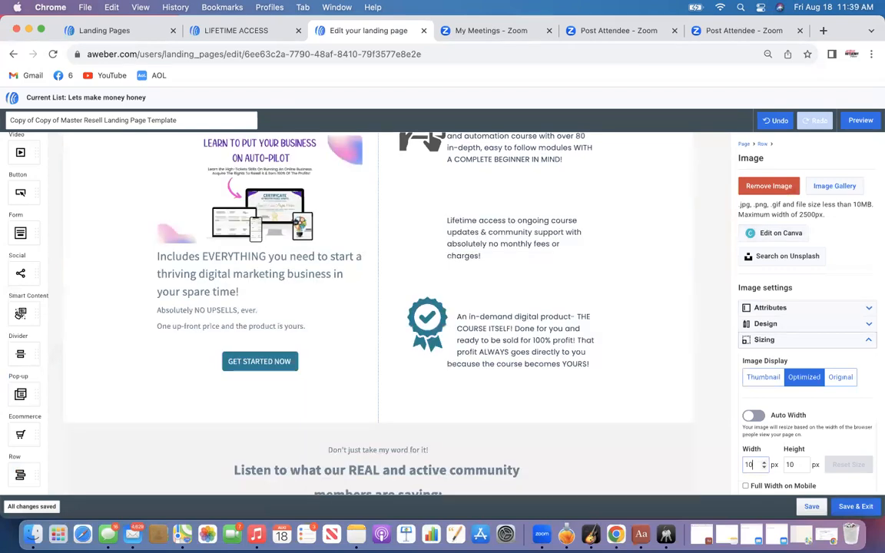
pyautogui.click(683, 385)
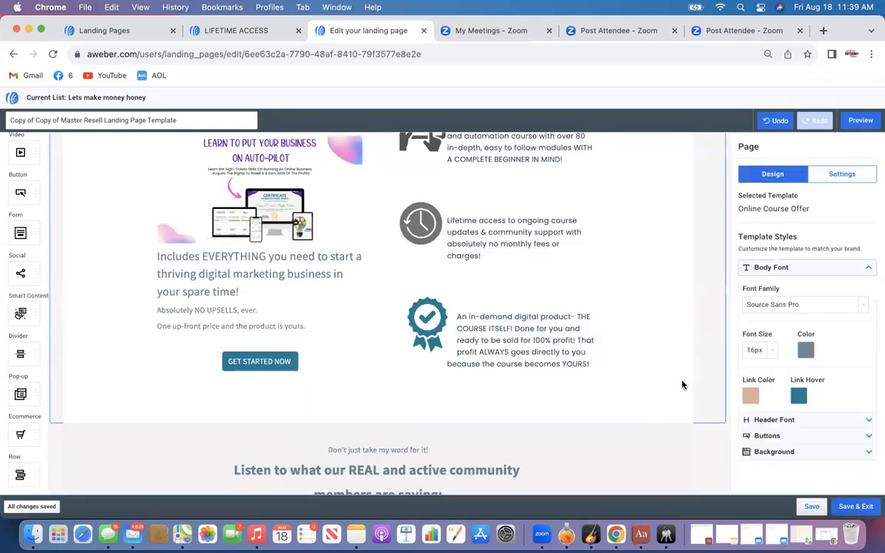
# Recolor the certificate badge icon image to dark gray in Canva and save it back to AWeber
pyautogui.click(423, 318)
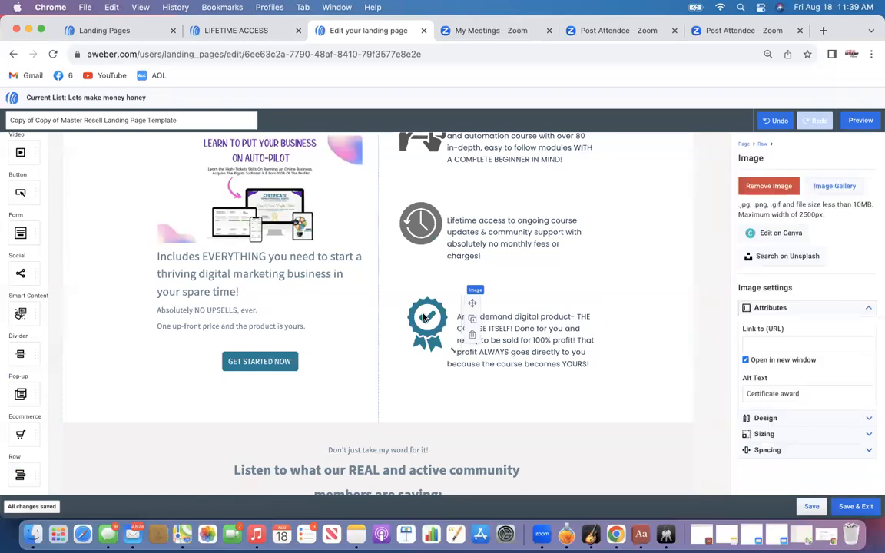
pyautogui.click(778, 234)
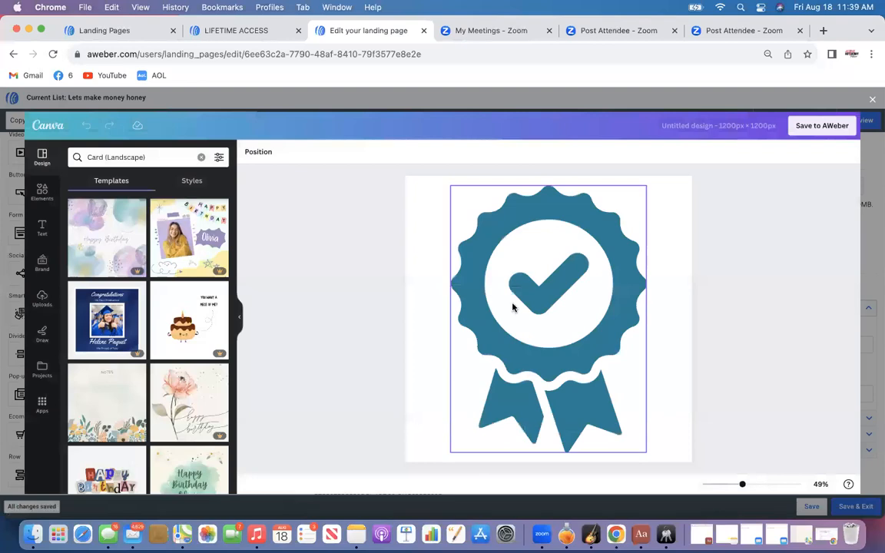
pyautogui.click(513, 307)
pyautogui.click(245, 152)
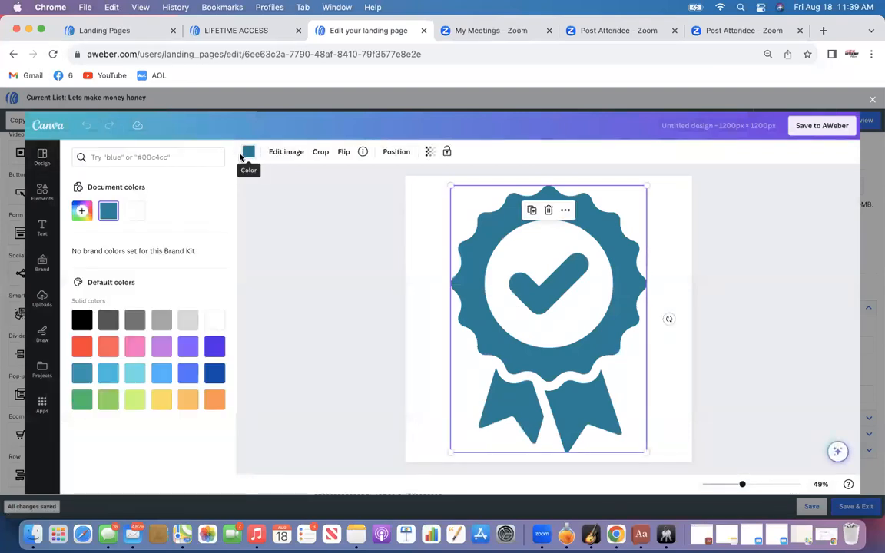
pyautogui.click(136, 320)
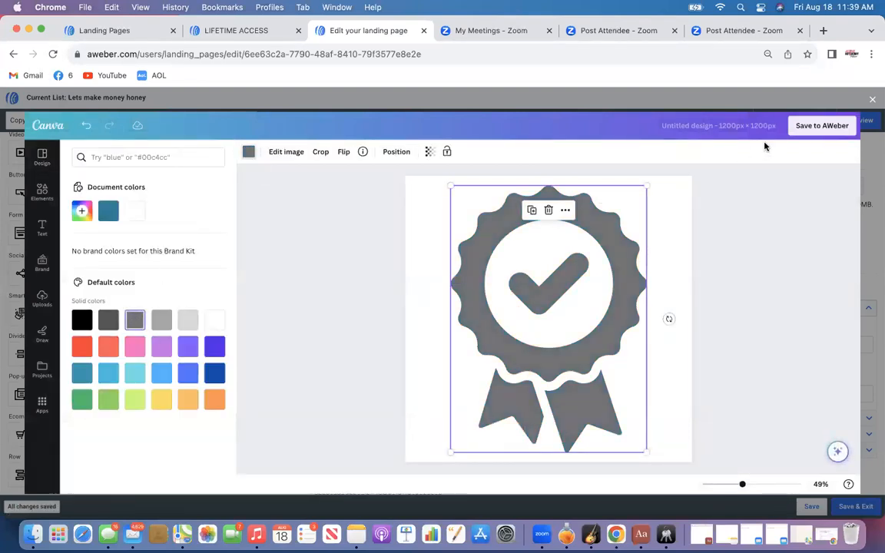
pyautogui.click(798, 126)
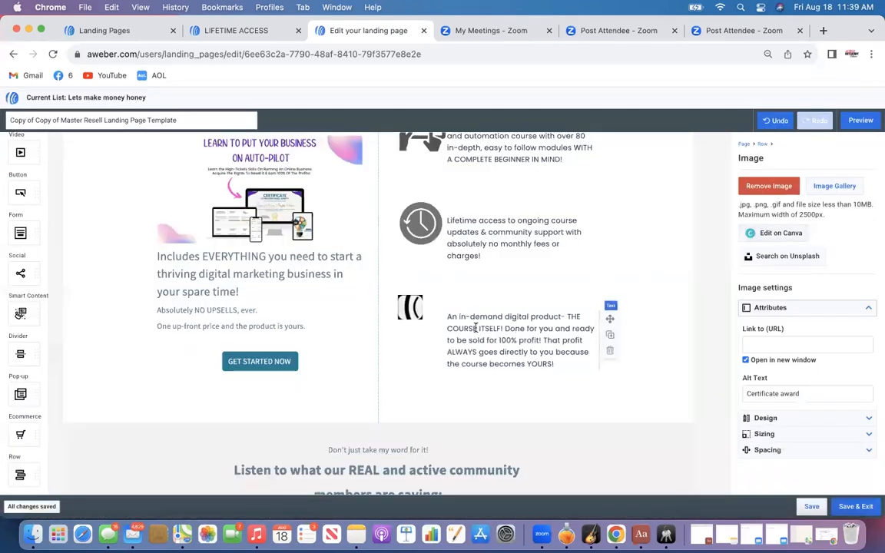
# Set the certificate badge icon image's width to 120 px
pyautogui.click(763, 434)
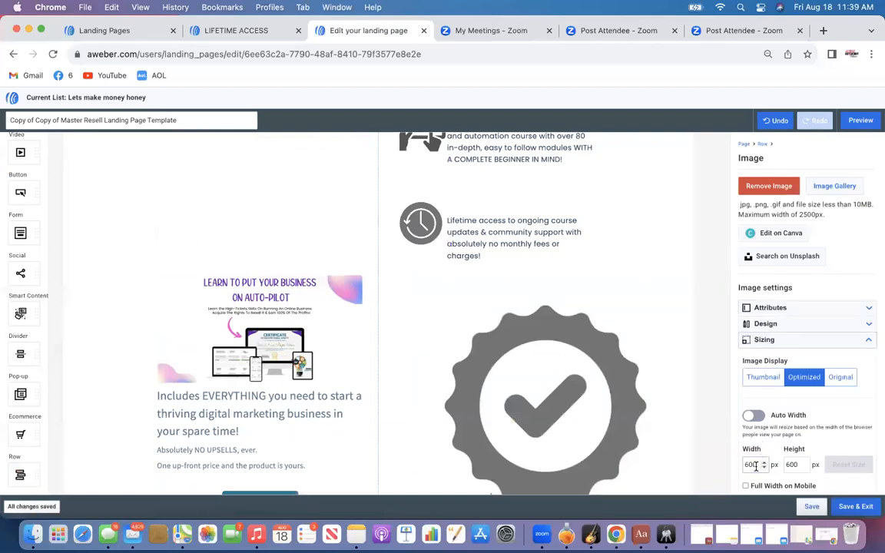
pyautogui.write('120')
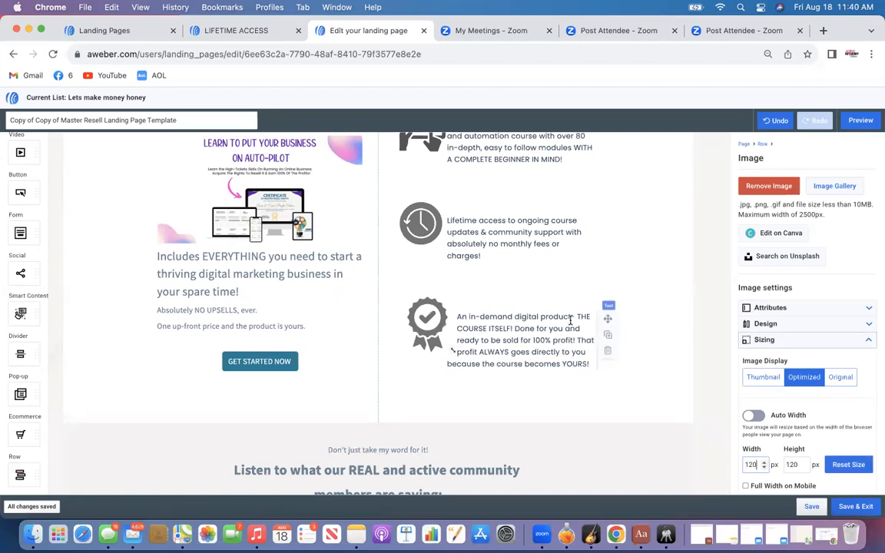
pyautogui.scroll(3, 570, 321)
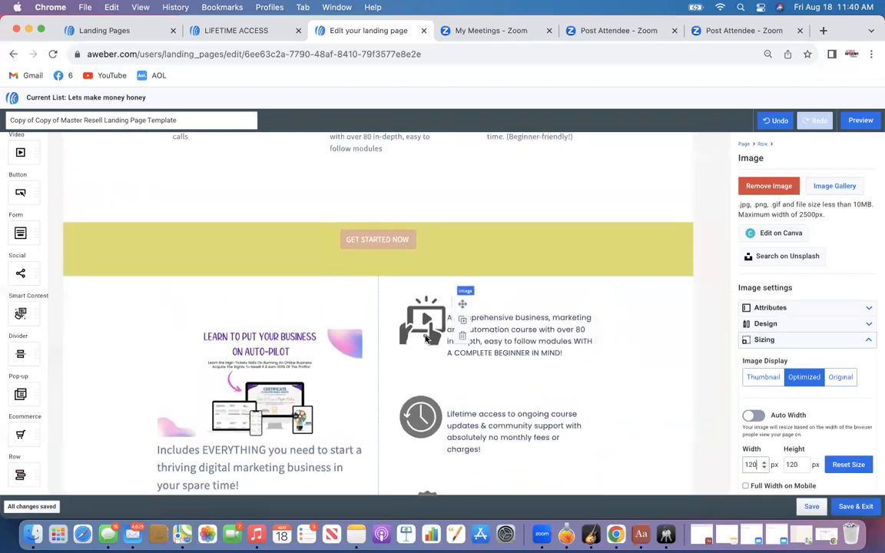
# Change the font color of the 'Listen to what our REAL and active community members are saying:' heading to black
pyautogui.scroll(-3, 427, 419)
pyautogui.scroll(-8, 430, 426)
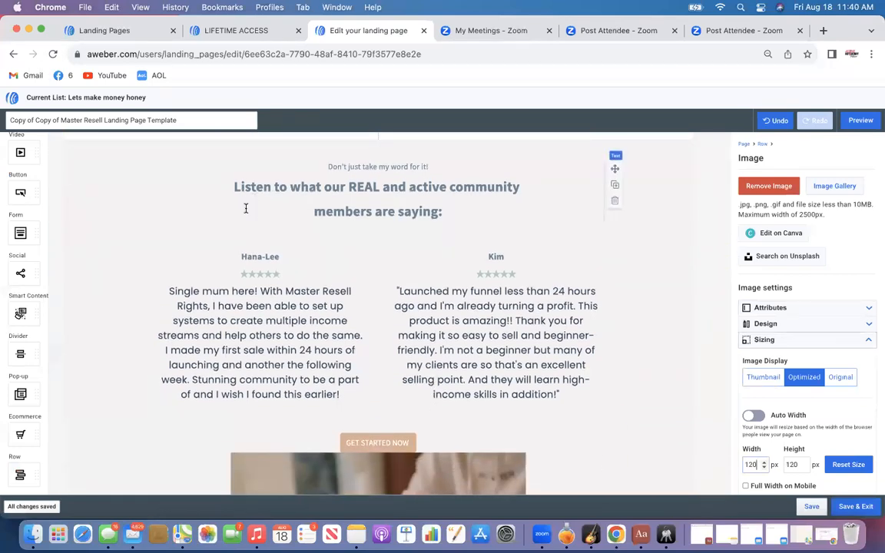
pyautogui.click(371, 185)
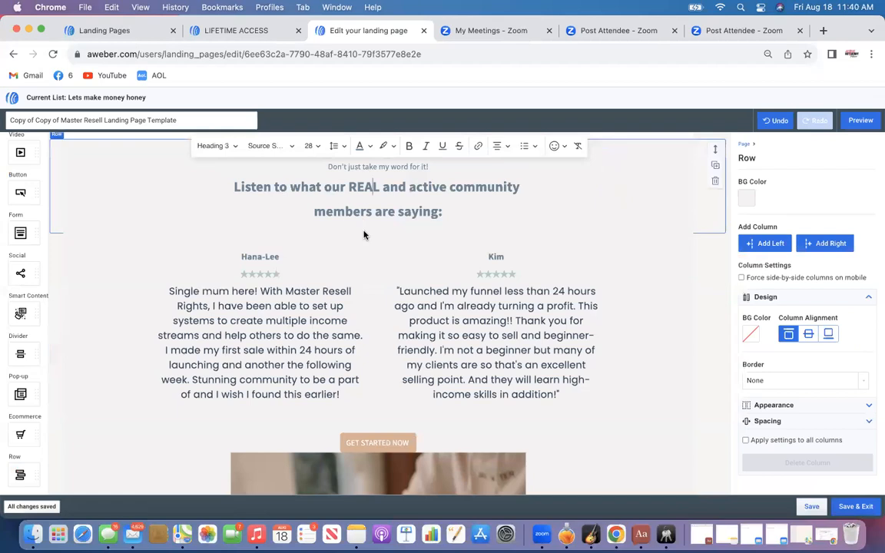
pyautogui.scroll(2, 211, 206)
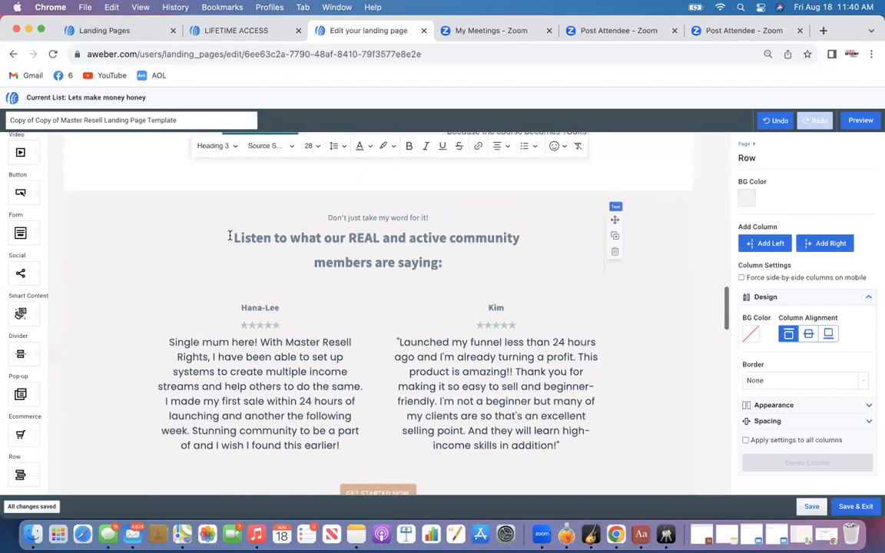
pyautogui.moveTo(233, 238); pyautogui.dragTo(449, 263)
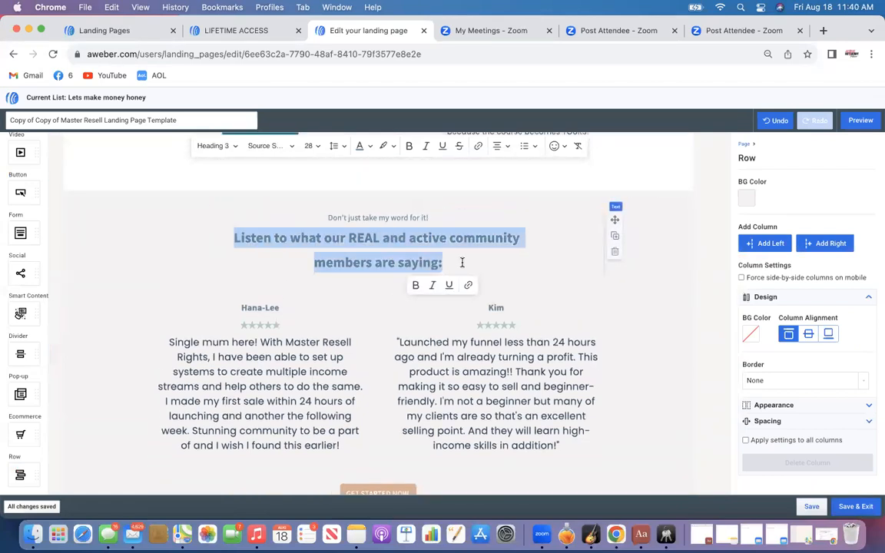
pyautogui.click(364, 146)
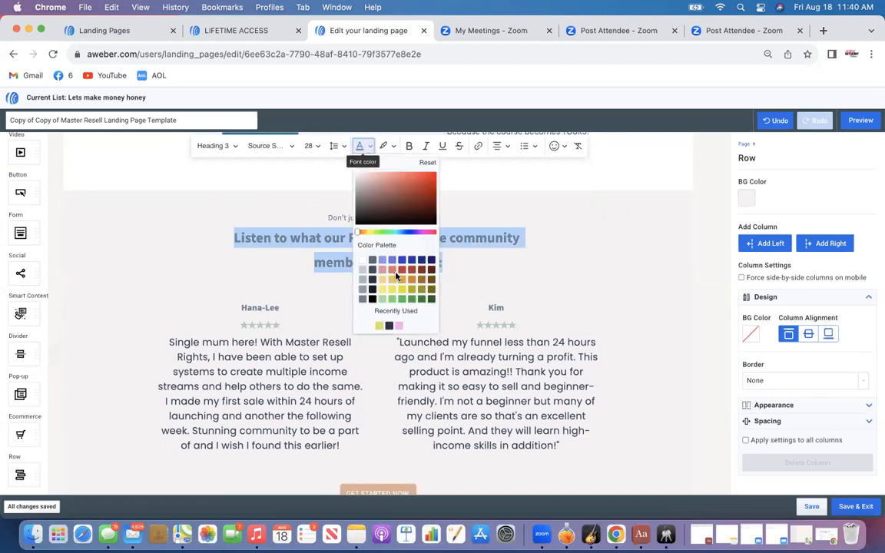
pyautogui.click(372, 290)
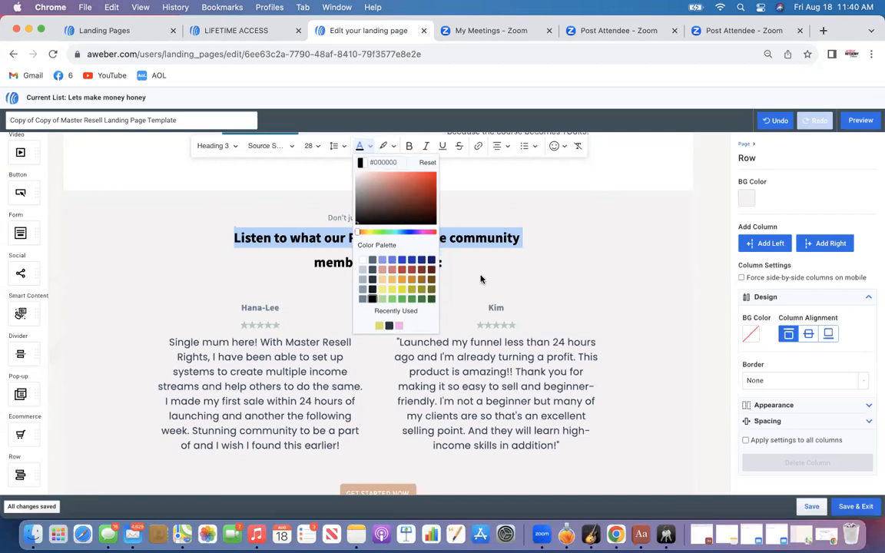
# Set the Hana-Lee testimonial's name, stars and text to black
pyautogui.click(169, 343)
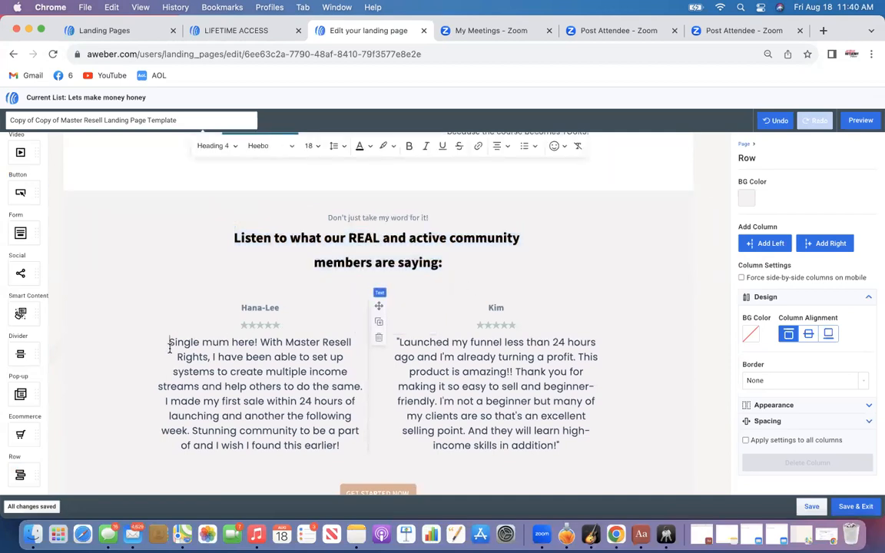
pyautogui.moveTo(169, 342); pyautogui.dragTo(288, 372)
pyautogui.moveTo(242, 305); pyautogui.dragTo(353, 442)
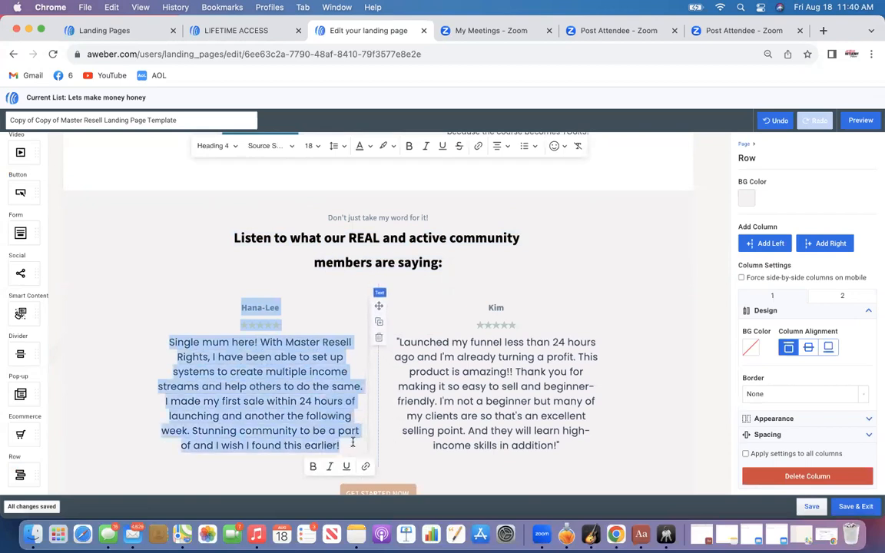
pyautogui.click(359, 145)
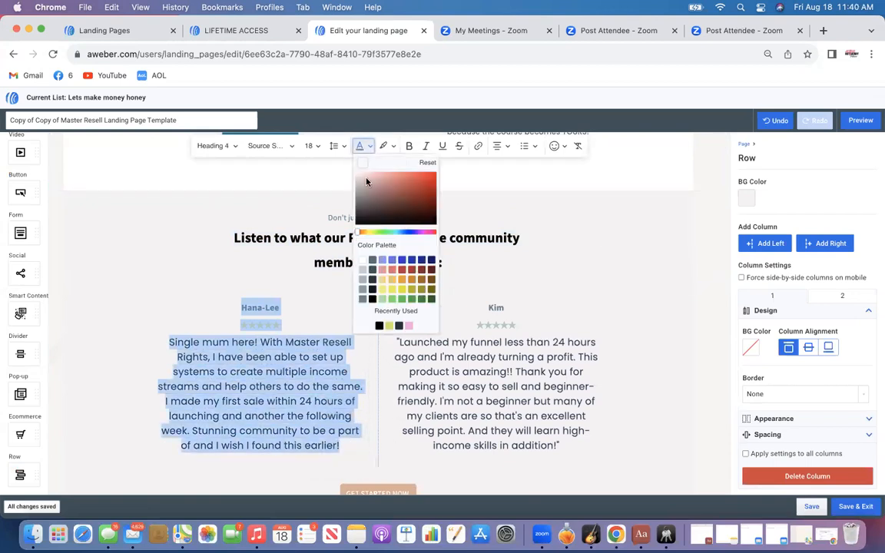
pyautogui.click(371, 299)
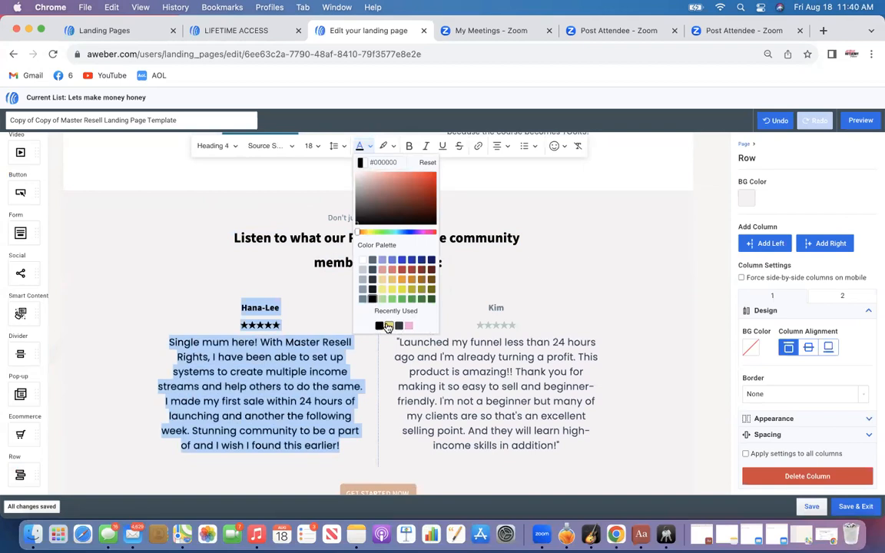
pyautogui.click(506, 371)
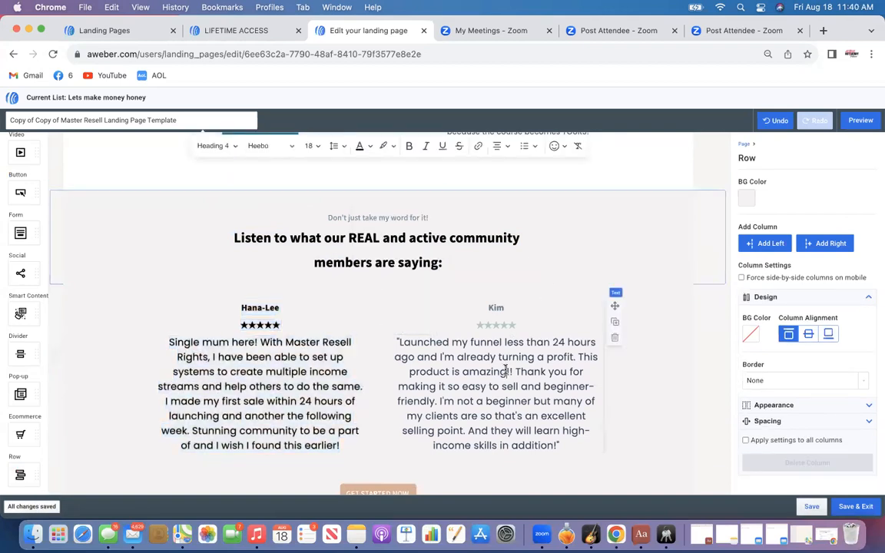
# Set the Get Started Now button below the testimonials to the recently used yellow #DEE067
pyautogui.scroll(-5, 460, 338)
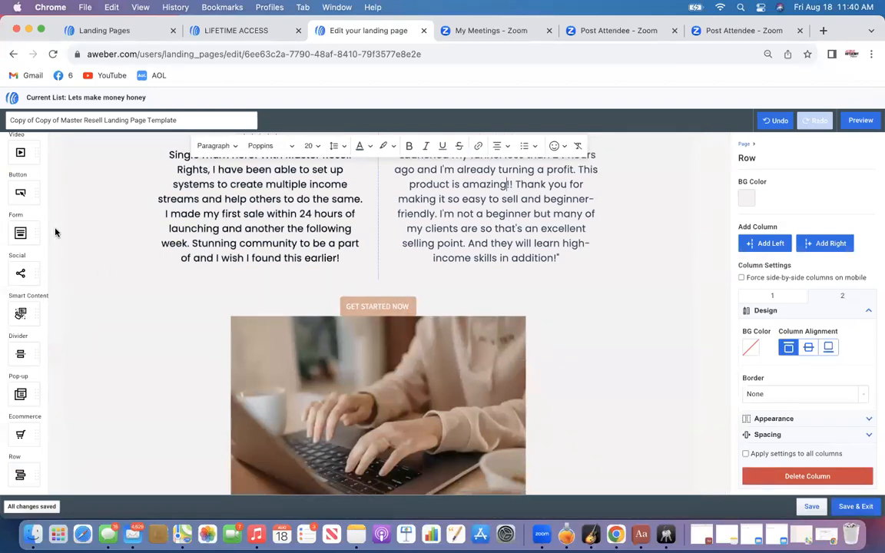
pyautogui.scroll(1, 57, 233)
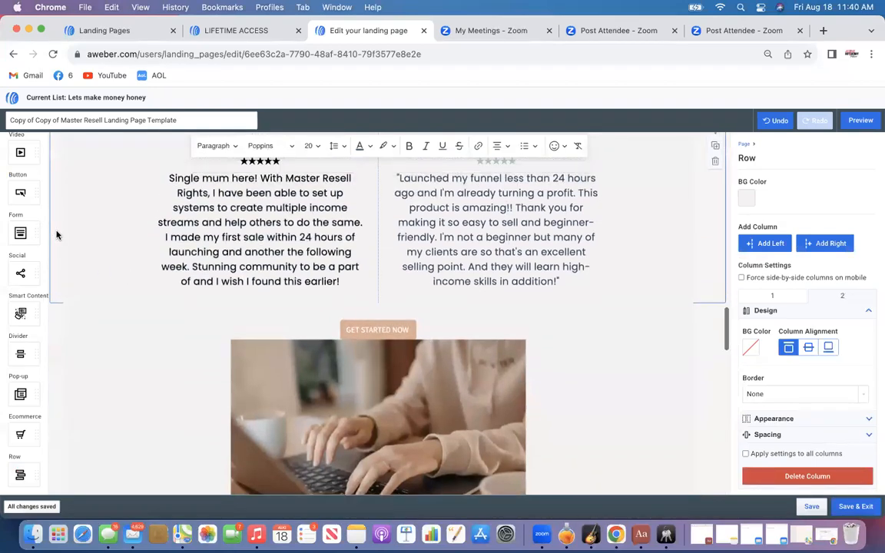
pyautogui.click(398, 328)
pyautogui.click(398, 327)
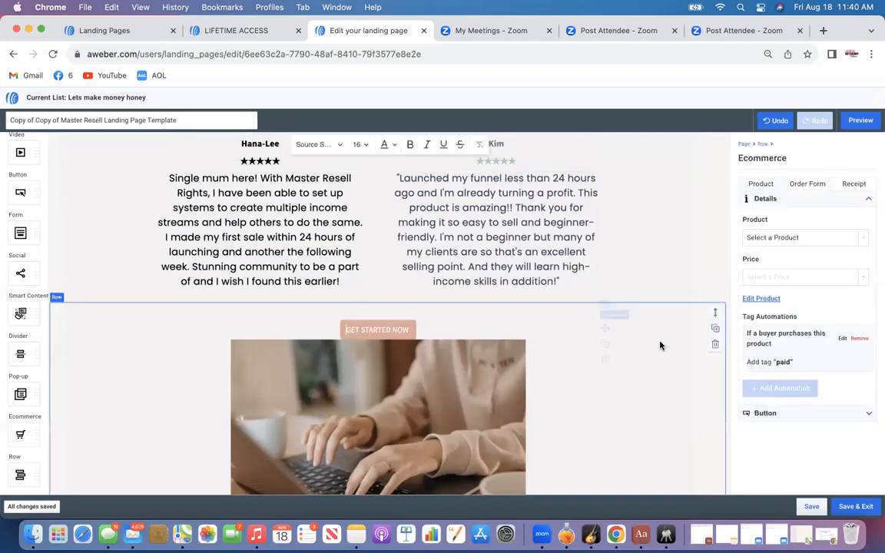
pyautogui.click(765, 413)
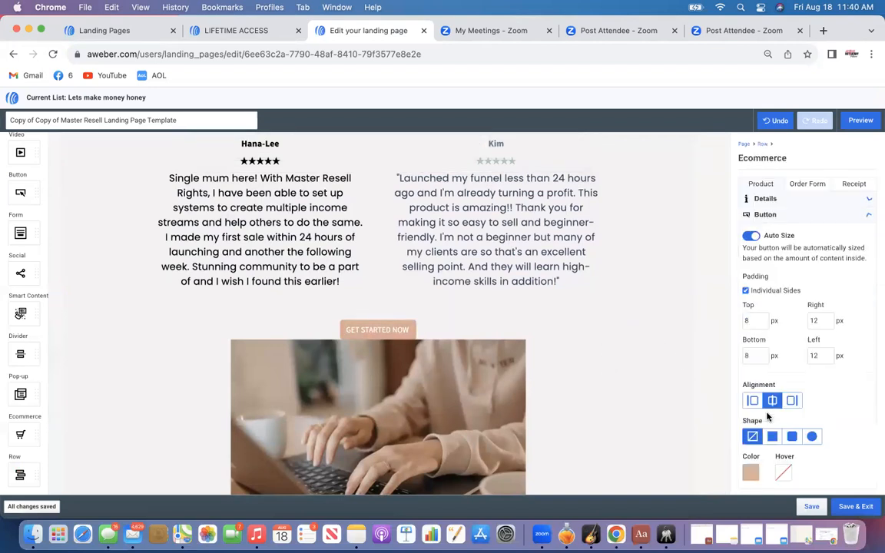
pyautogui.click(750, 473)
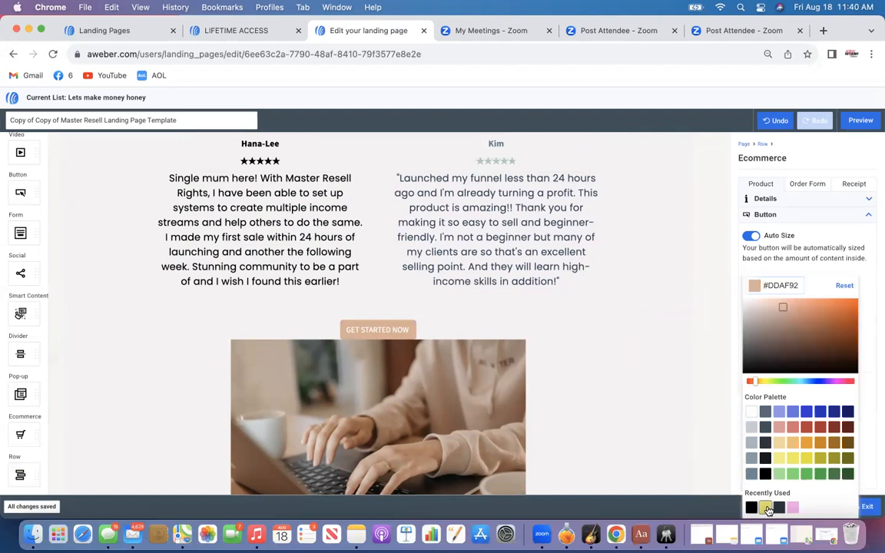
pyautogui.click(766, 508)
# Replace the laptop photo under that button with a Business & Finance stock image of a woman with a laptop on a yellow couch
pyautogui.scroll(-5, 649, 371)
pyautogui.scroll(-5, 649, 372)
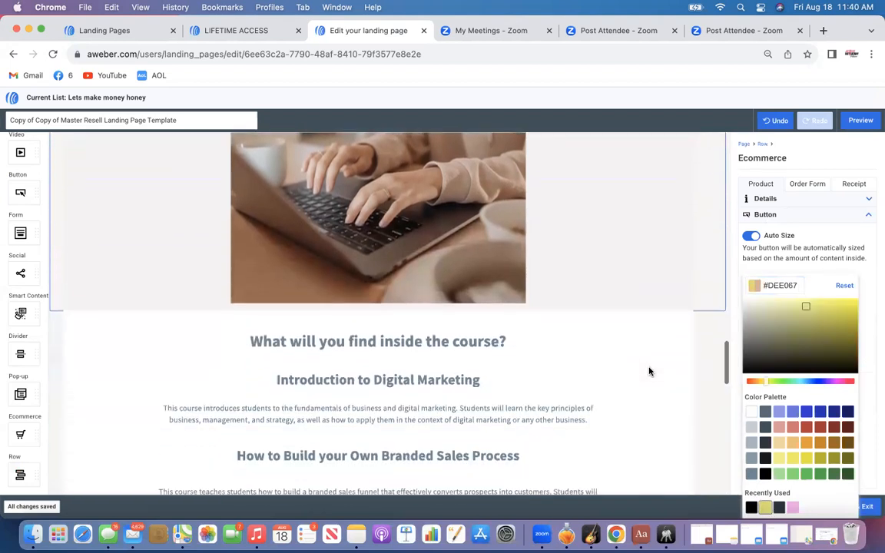
pyautogui.scroll(3, 649, 372)
pyautogui.scroll(9, 649, 372)
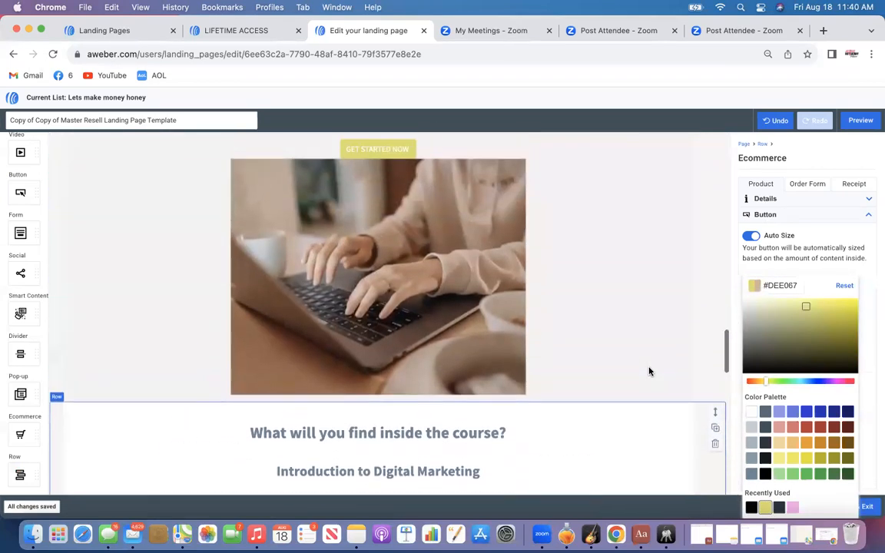
pyautogui.click(453, 377)
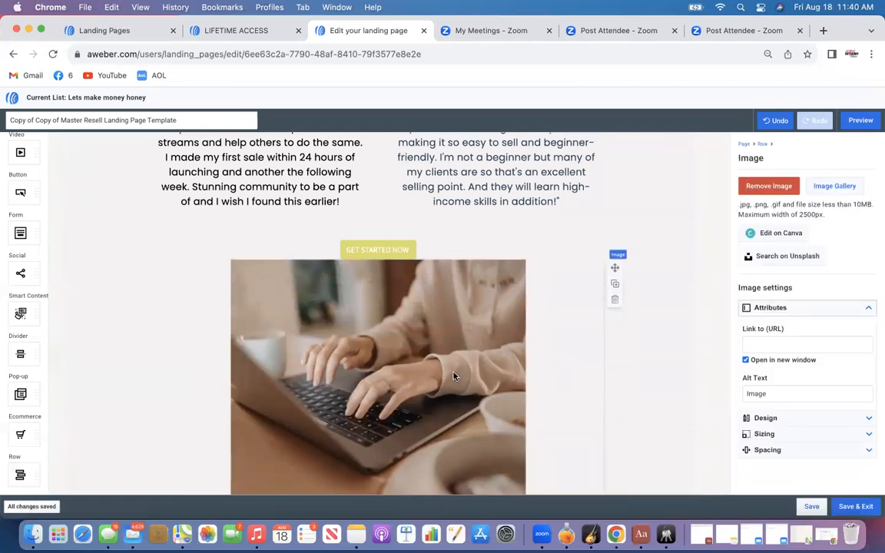
pyautogui.click(836, 191)
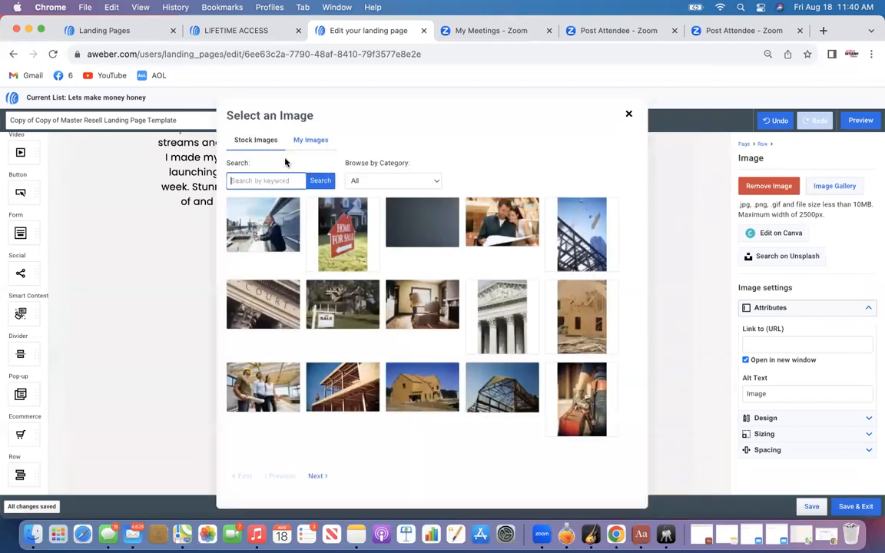
pyautogui.click(375, 179)
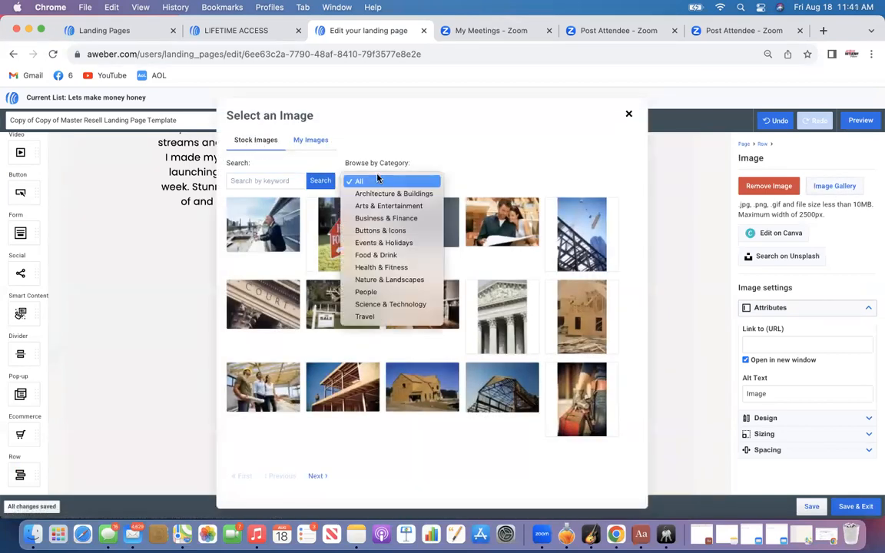
pyautogui.click(370, 256)
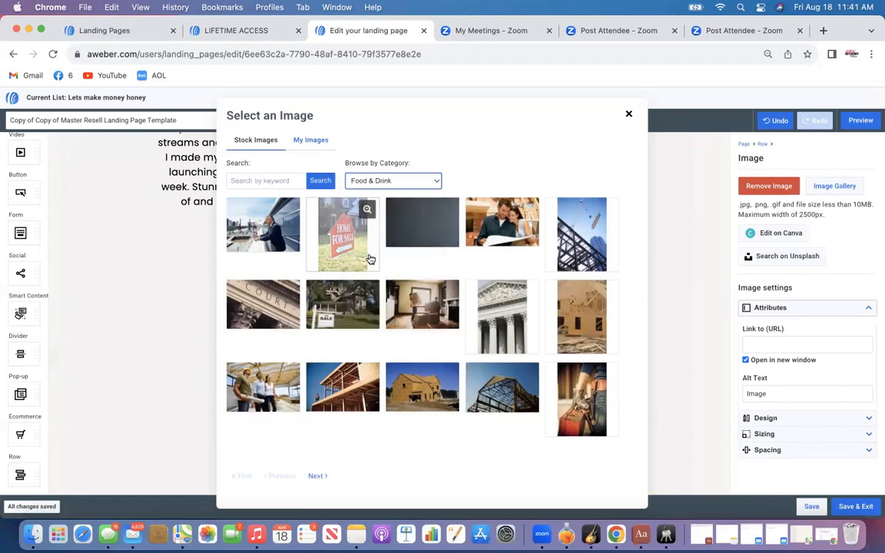
pyautogui.click(384, 182)
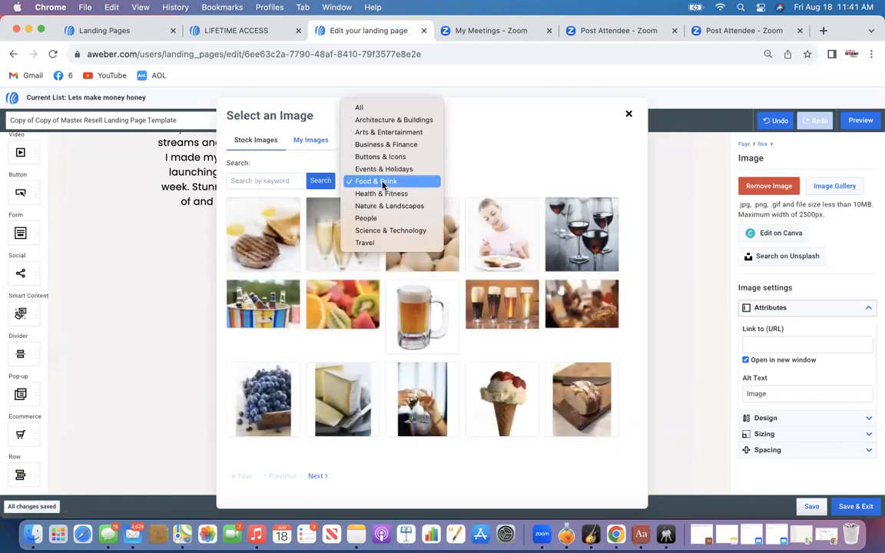
pyautogui.click(385, 144)
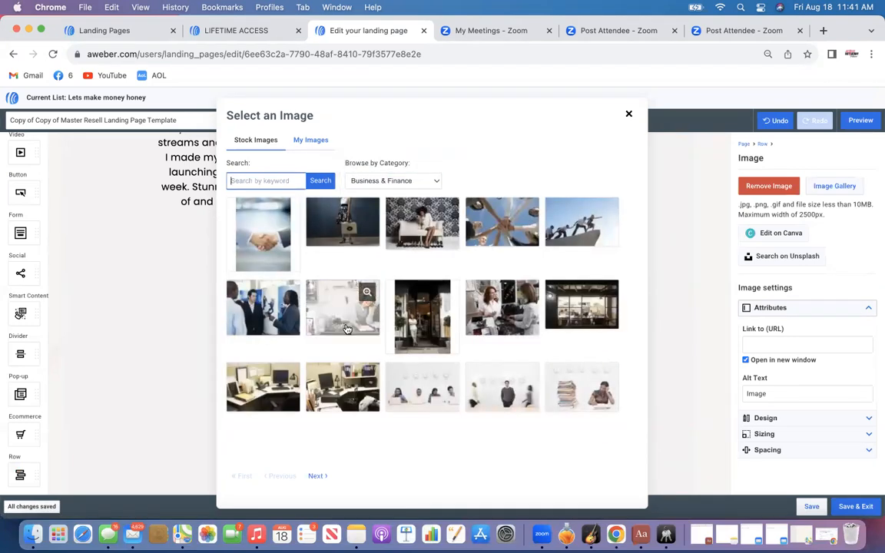
pyautogui.click(318, 477)
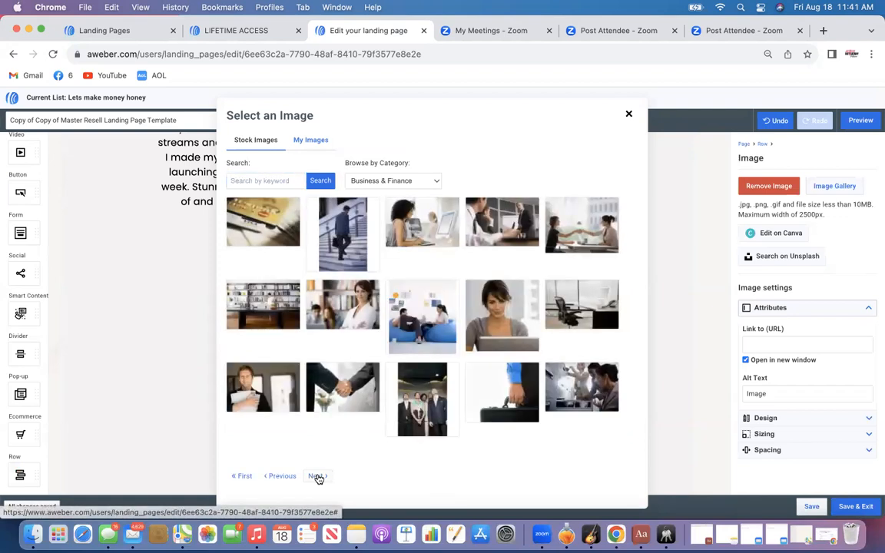
pyautogui.click(318, 477)
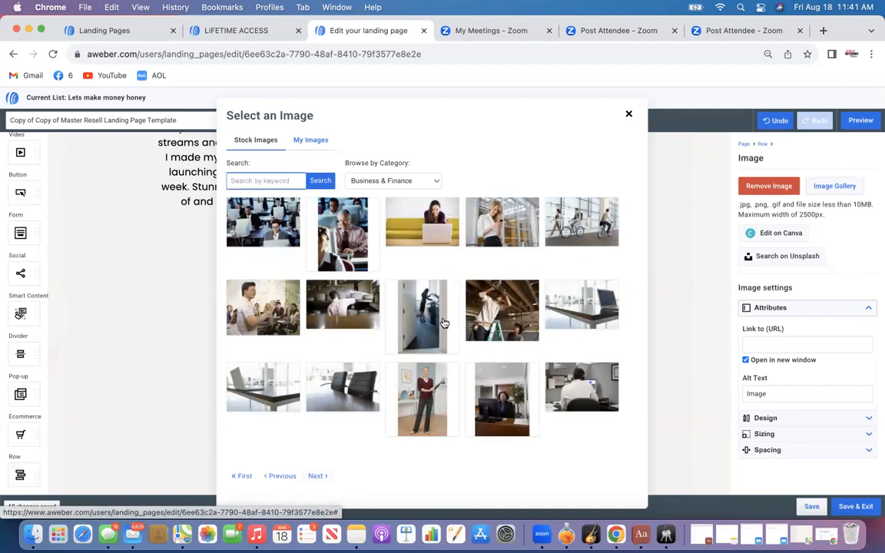
pyautogui.click(427, 238)
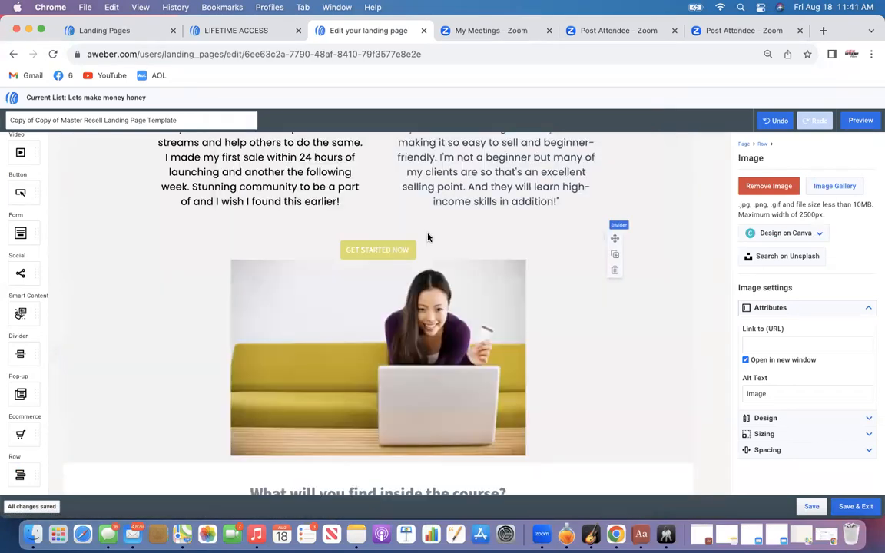
# Set the Get Started Now button at the bottom of the page to yellow #DEE067
pyautogui.scroll(-2, 428, 238)
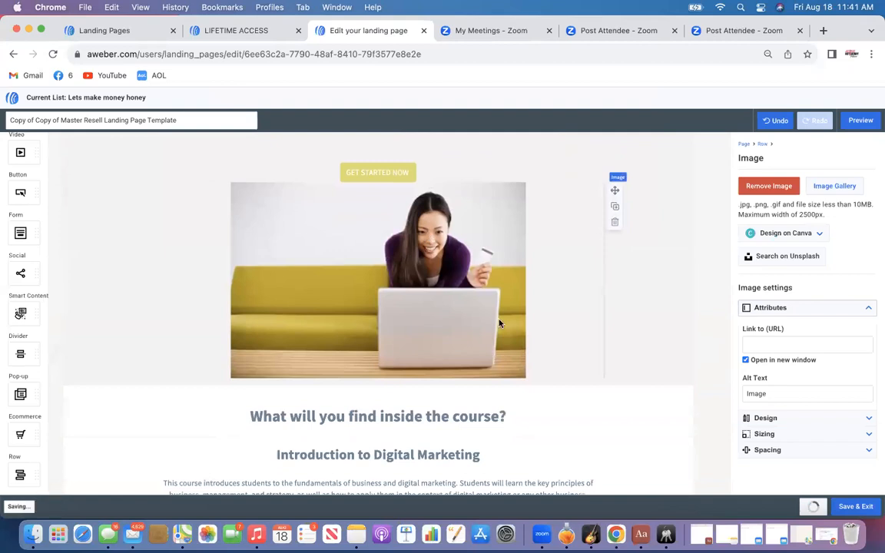
pyautogui.scroll(-2, 589, 328)
pyautogui.scroll(-10, 590, 325)
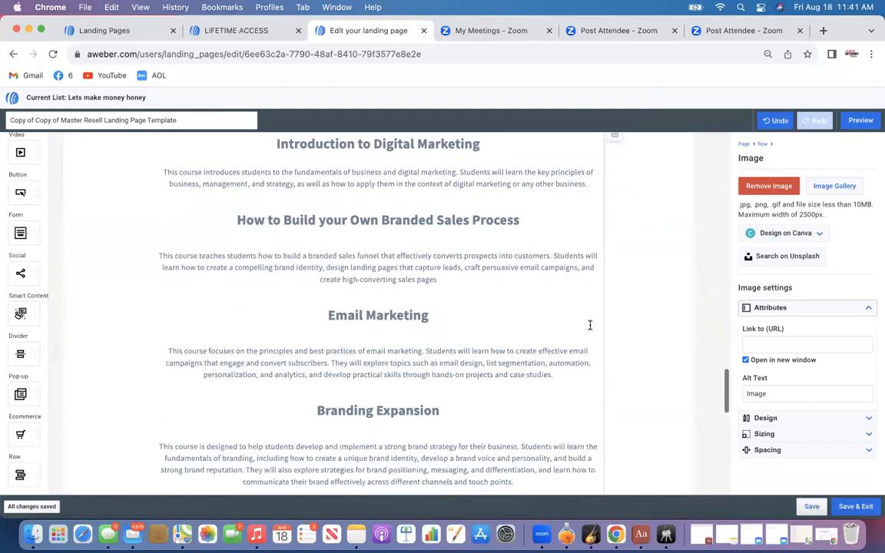
pyautogui.scroll(-8, 590, 325)
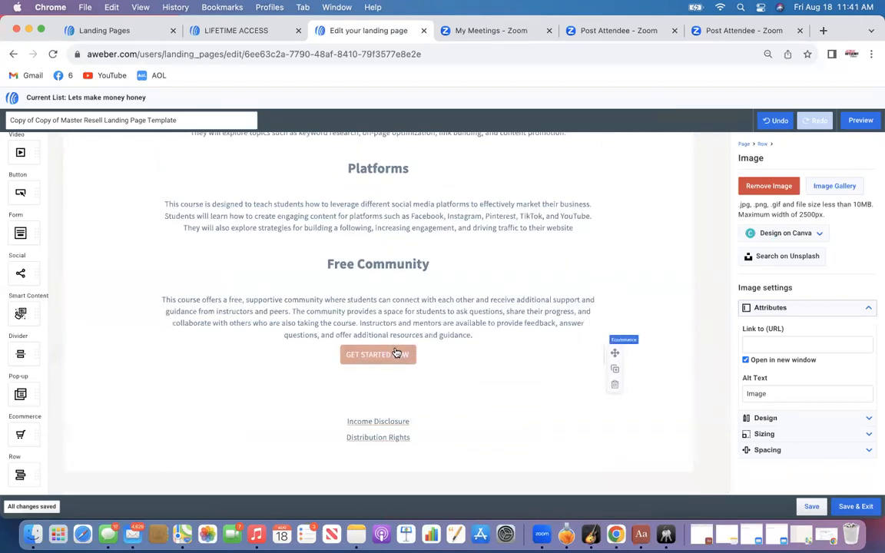
pyautogui.click(396, 353)
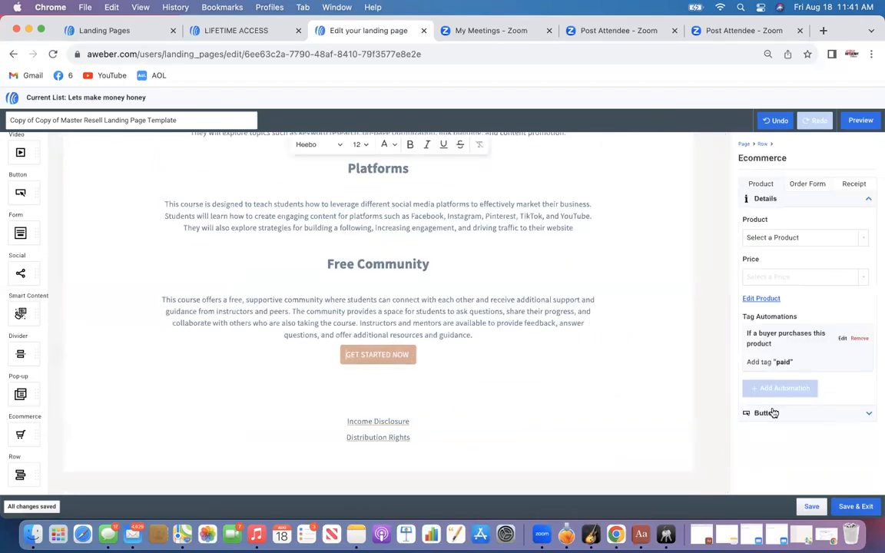
pyautogui.click(773, 413)
pyautogui.click(748, 475)
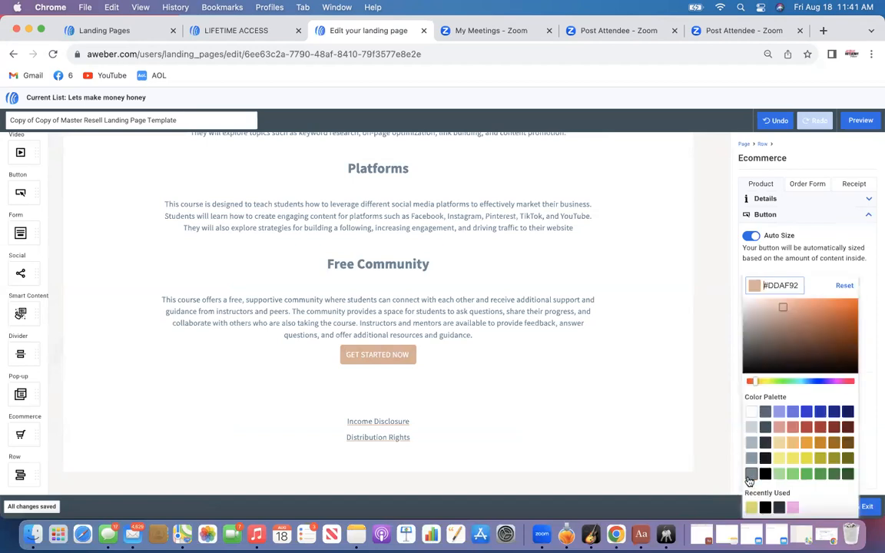
pyautogui.click(751, 507)
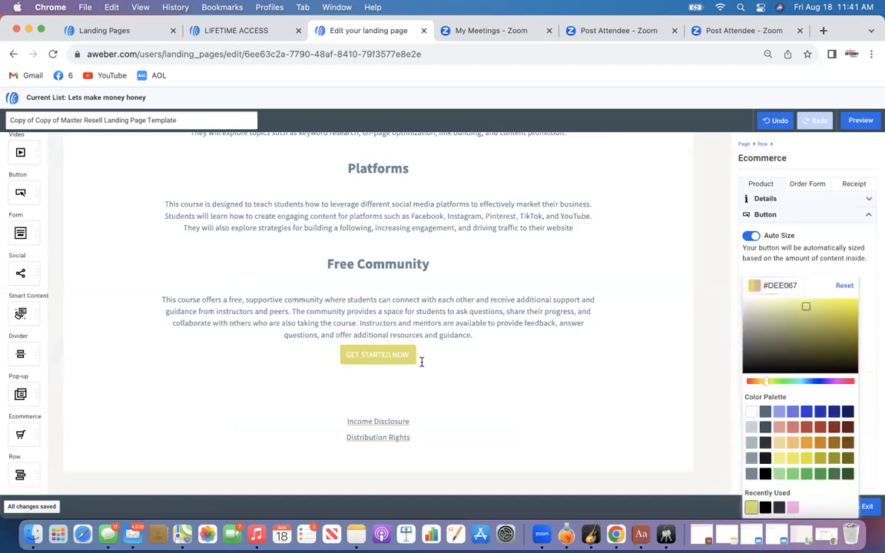
# Link the top Get Started Now button to the Master Resell Rights product at the one-time $497.00 USD price
pyautogui.scroll(5, 511, 366)
pyautogui.scroll(15, 512, 366)
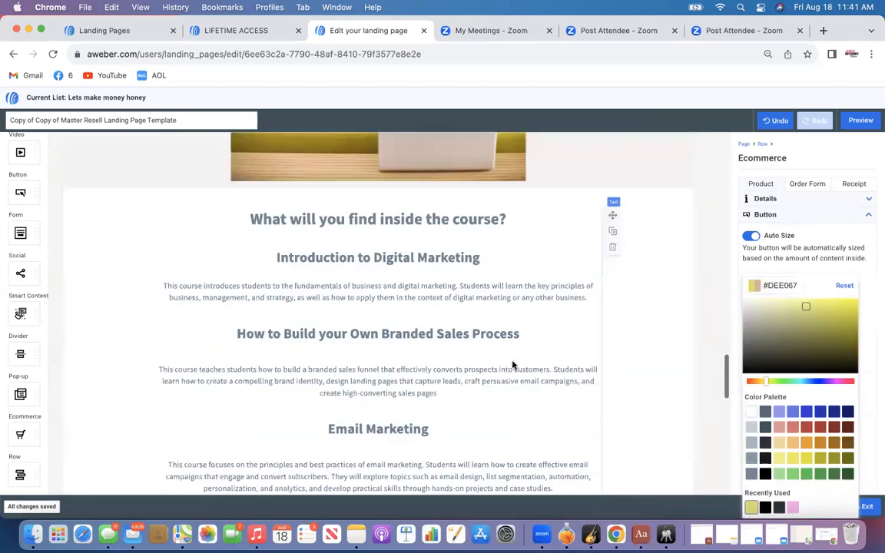
pyautogui.scroll(5, 513, 365)
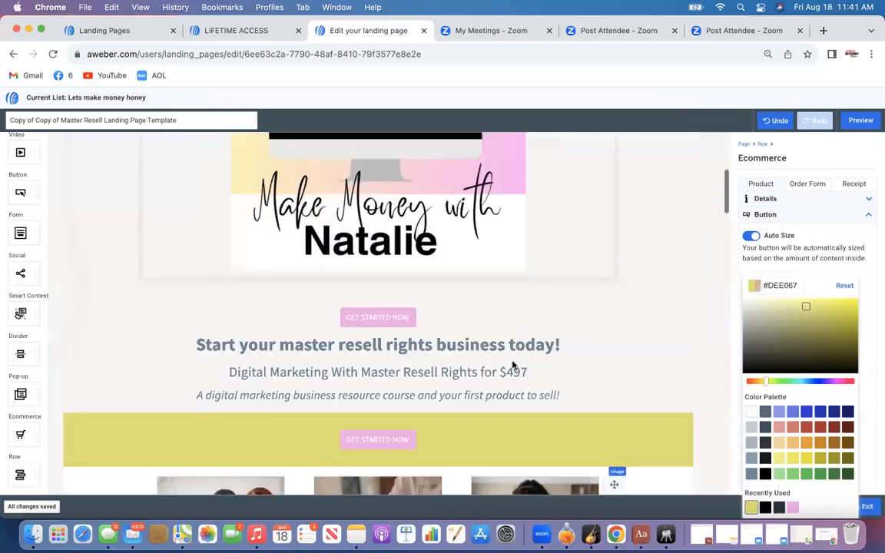
pyautogui.scroll(-2, 514, 366)
pyautogui.scroll(-5, 513, 366)
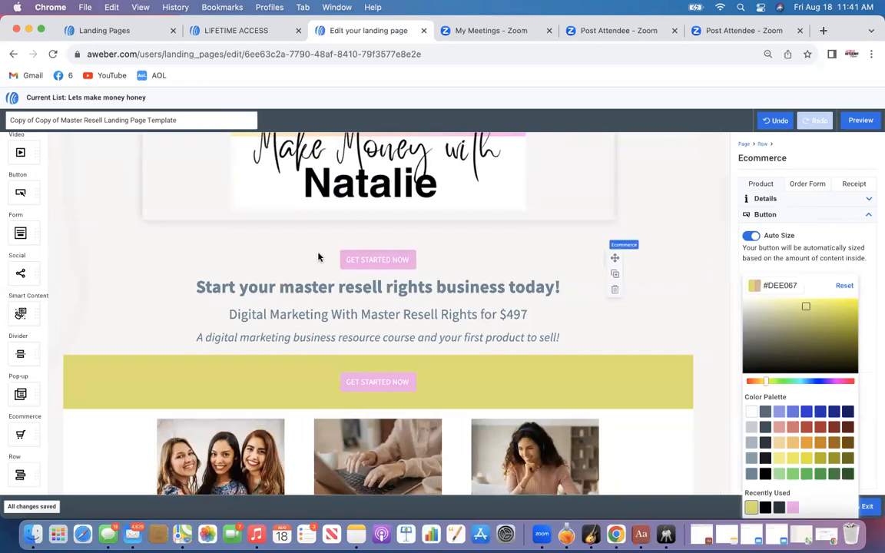
pyautogui.click(389, 258)
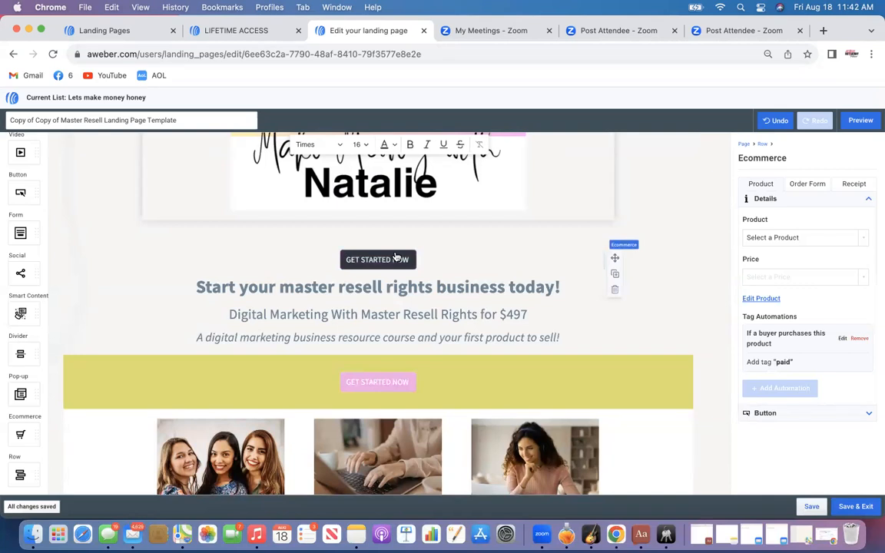
pyautogui.click(796, 243)
pyautogui.click(796, 243)
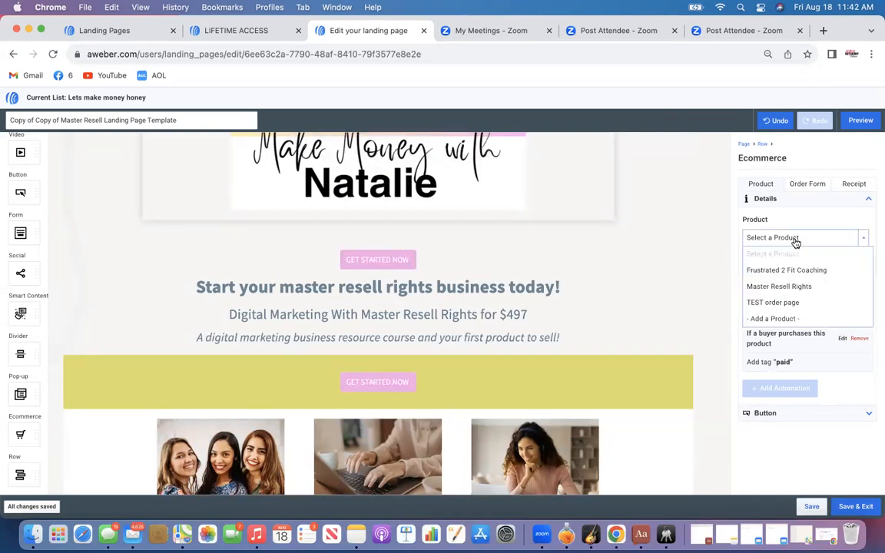
pyautogui.click(783, 288)
pyautogui.click(781, 277)
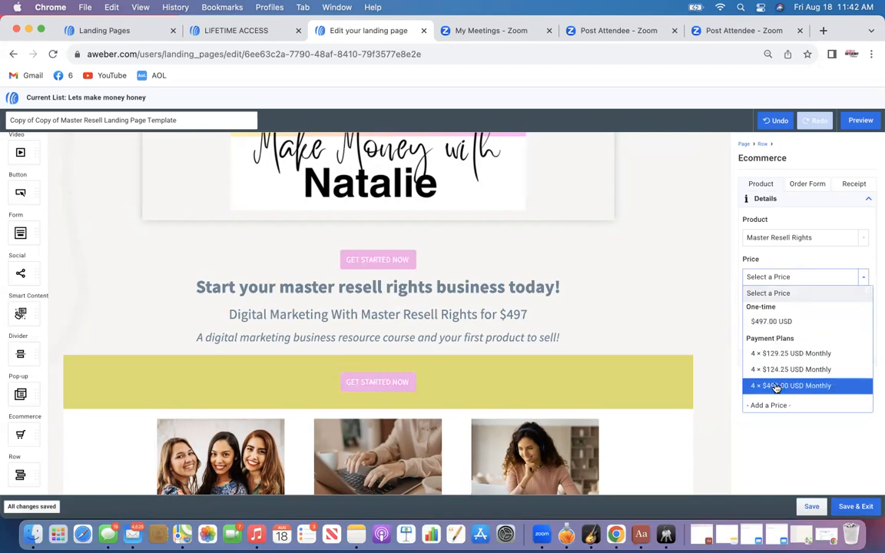
pyautogui.click(773, 323)
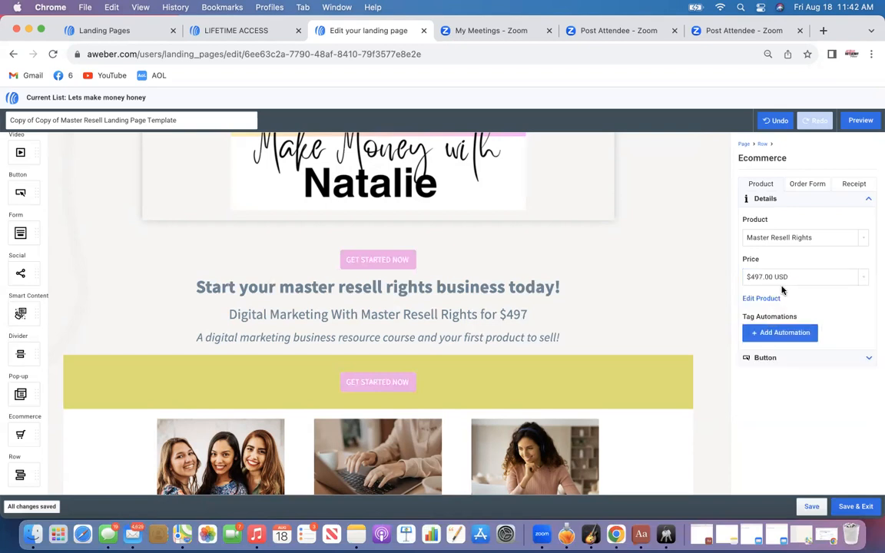
# Add a tag automation that adds the tag 'paid' to buyers who purchase this product
pyautogui.click(770, 337)
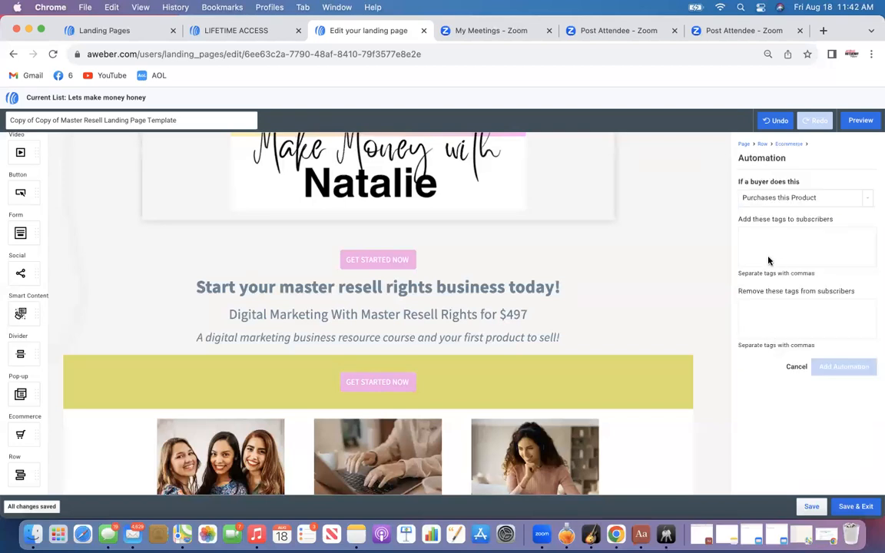
pyautogui.write('paid')
pyautogui.click(781, 261)
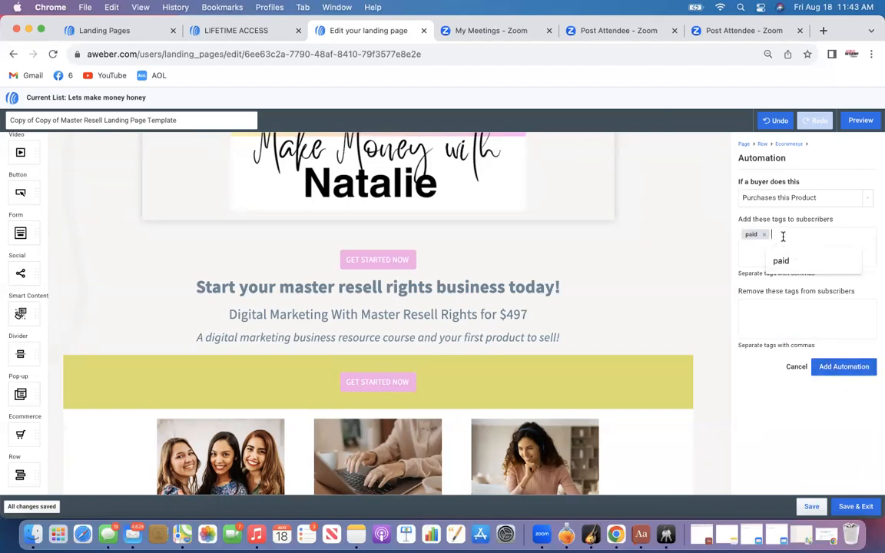
pyautogui.click(748, 251)
pyautogui.write('jdu')
pyautogui.press('BackSpace')
pyautogui.press('BackSpace')
pyautogui.press('BackSpace')
pyautogui.write('paid')
pyautogui.click(796, 262)
pyautogui.press('Return')
pyautogui.write('lead')
pyautogui.press('Return')
pyautogui.click(793, 235)
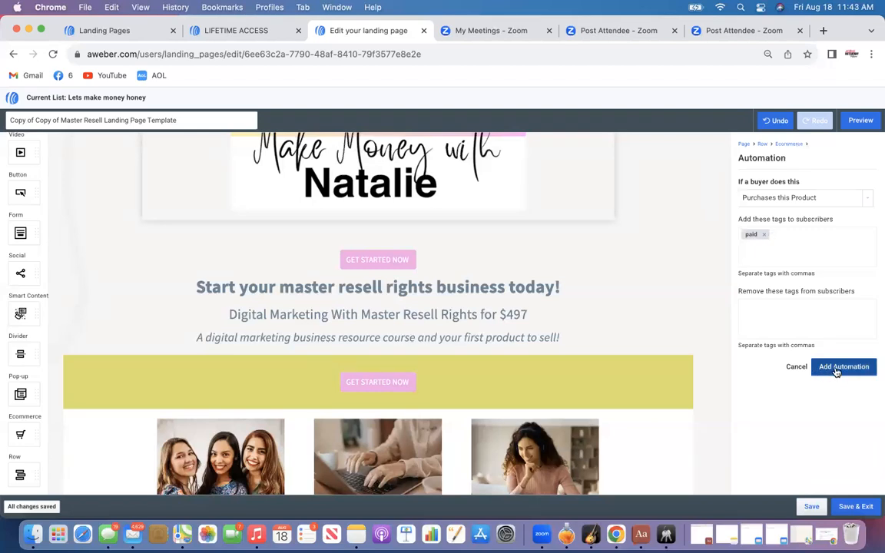
pyautogui.click(835, 368)
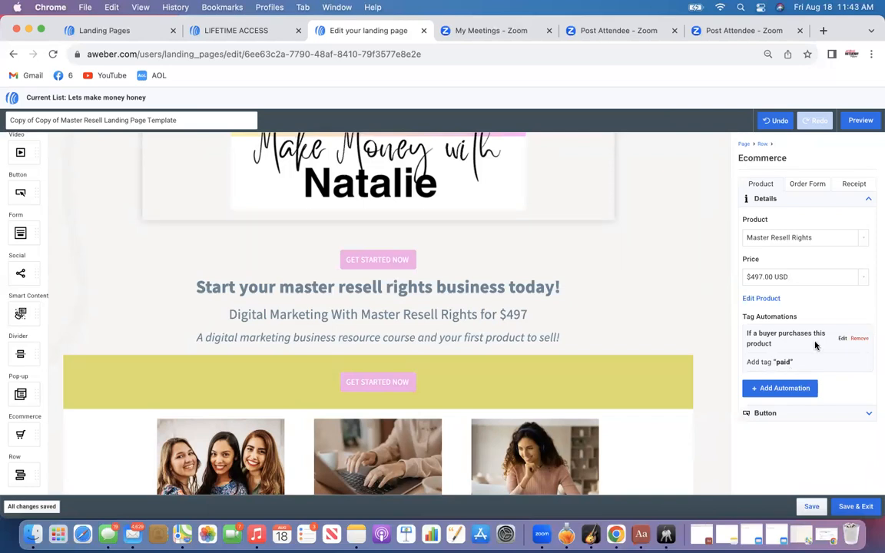
# Open the order form and set its BUY NOW button colour to yellow #DEE067
pyautogui.click(807, 185)
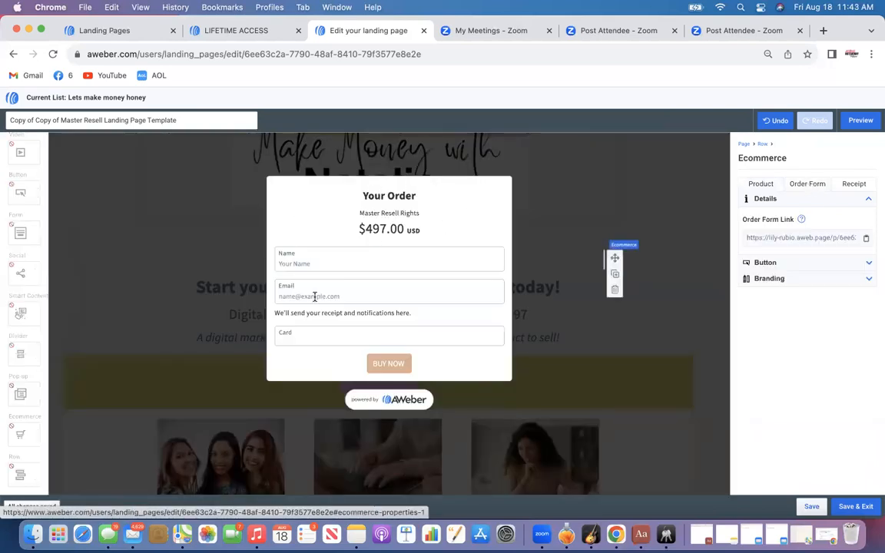
pyautogui.click(406, 361)
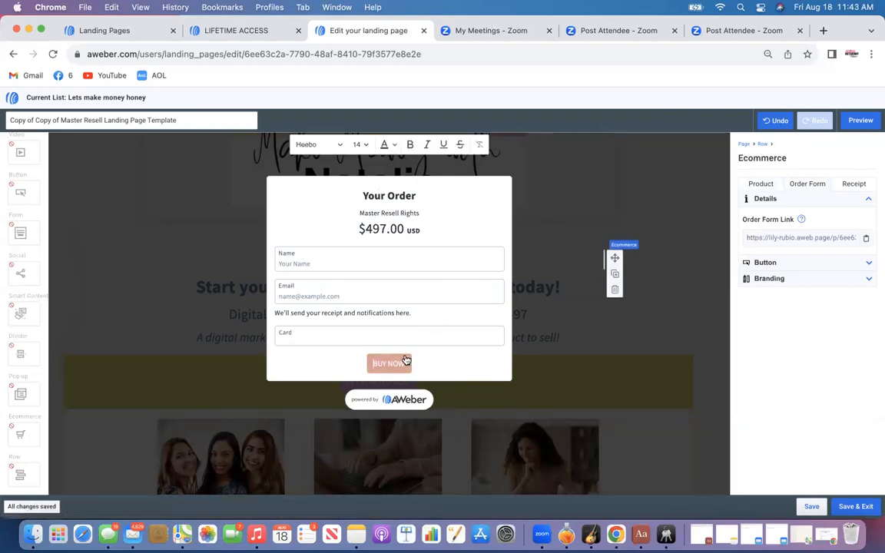
pyautogui.click(386, 145)
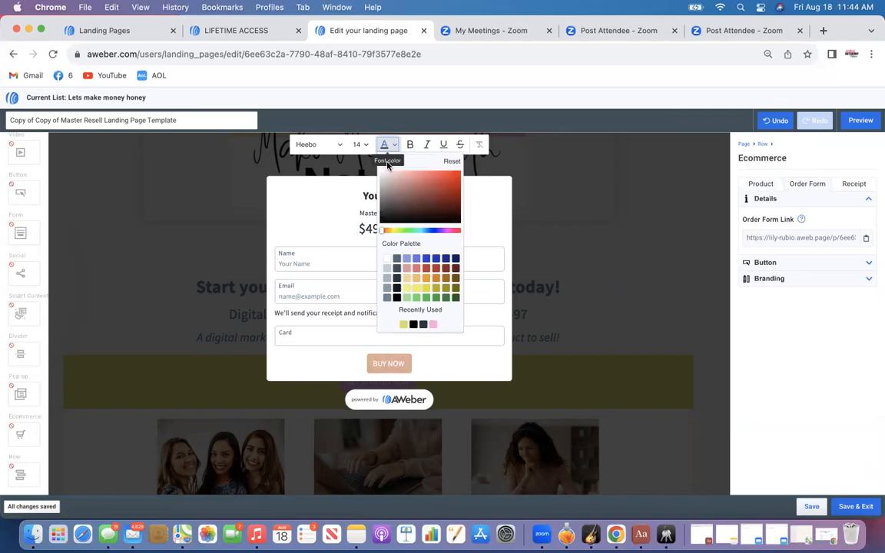
pyautogui.click(405, 324)
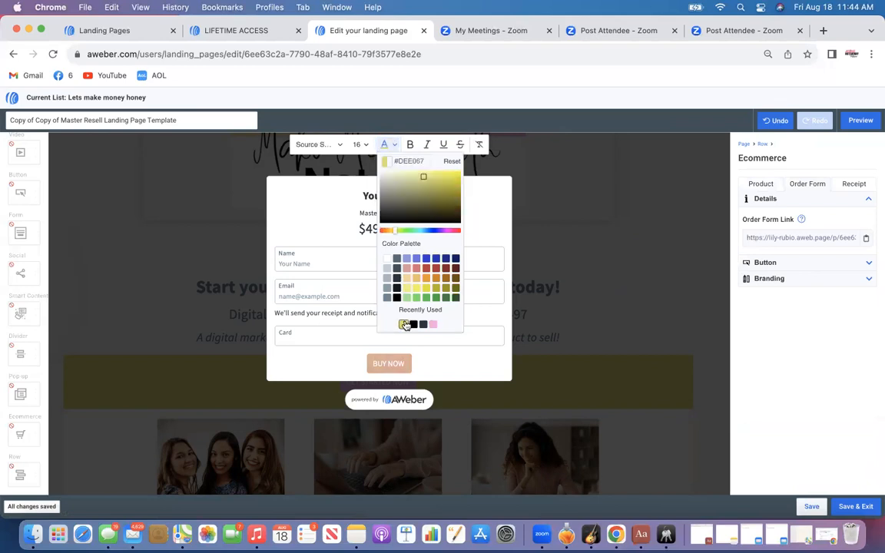
pyautogui.click(442, 368)
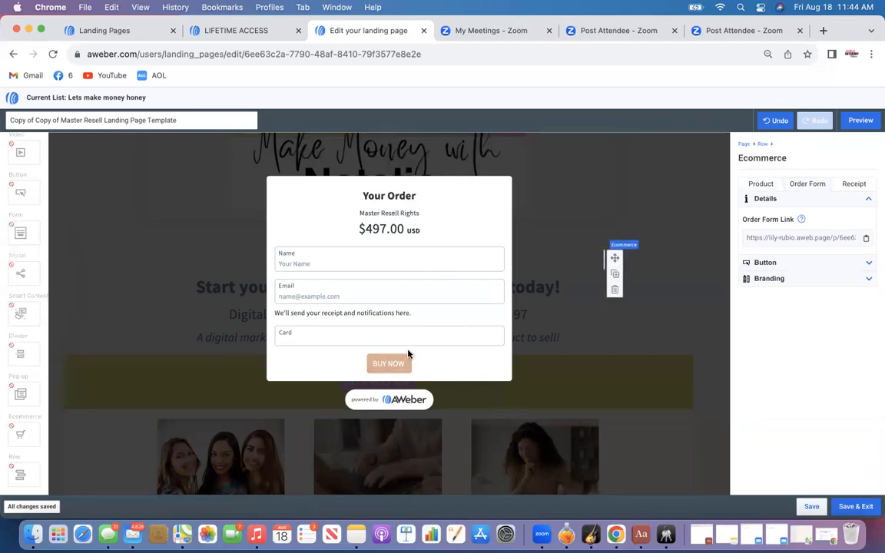
pyautogui.click(405, 363)
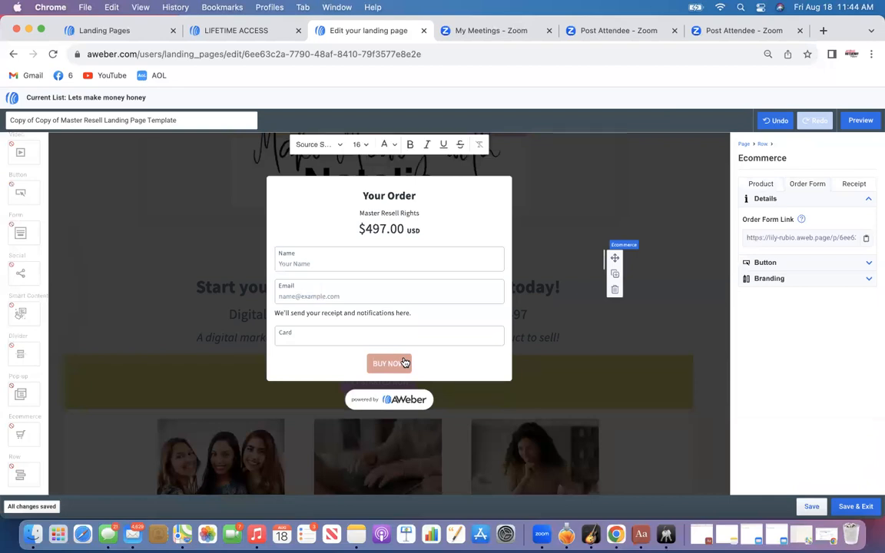
pyautogui.click(797, 264)
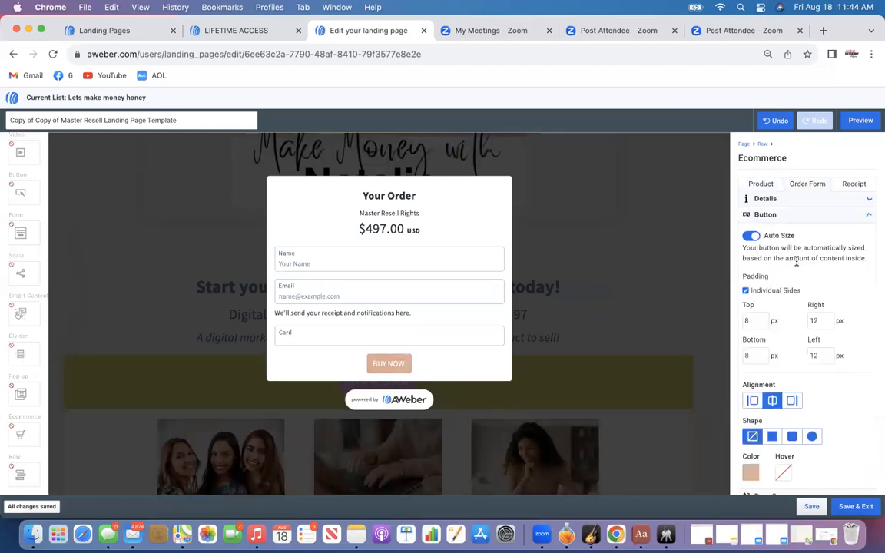
pyautogui.click(751, 473)
pyautogui.click(752, 508)
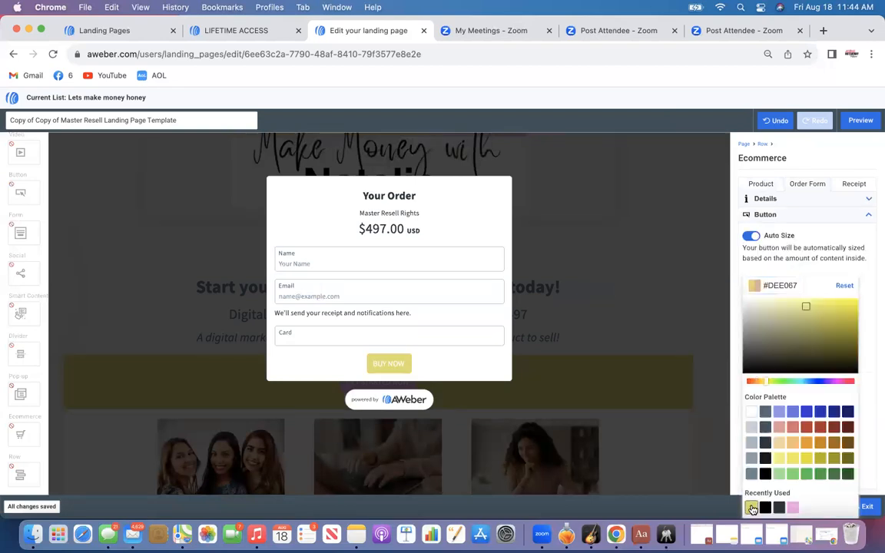
pyautogui.click(460, 358)
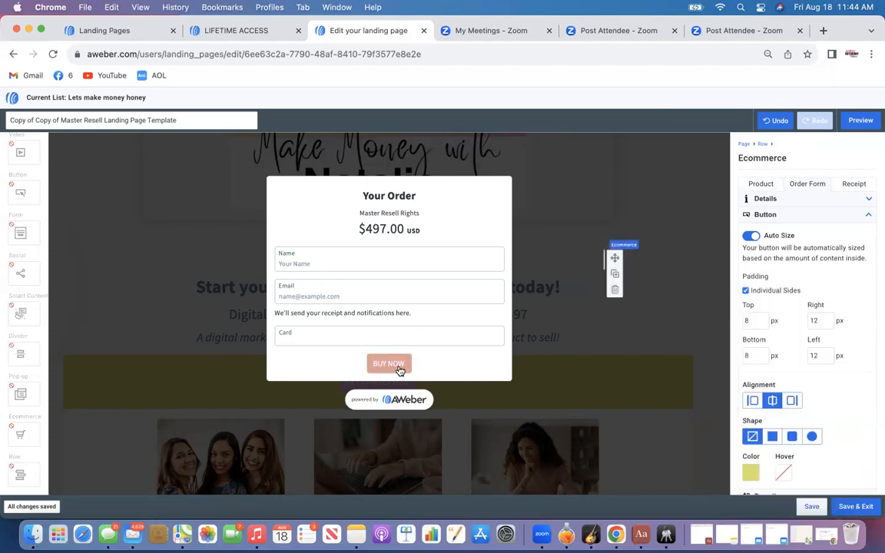
# Change the order form button's text to PAY NOW
pyautogui.click(404, 365)
pyautogui.click(386, 364)
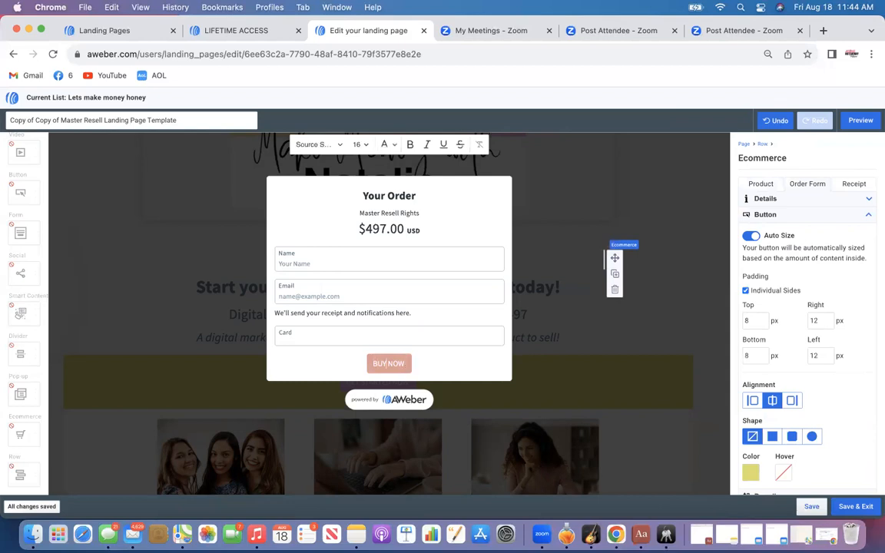
pyautogui.press('BackSpace')
pyautogui.press('BackSpace')
pyautogui.press('BackSpace')
pyautogui.write('pay')
pyautogui.press('BackSpace')
pyautogui.press('BackSpace')
pyautogui.press('BackSpace')
pyautogui.press('BackSpace')
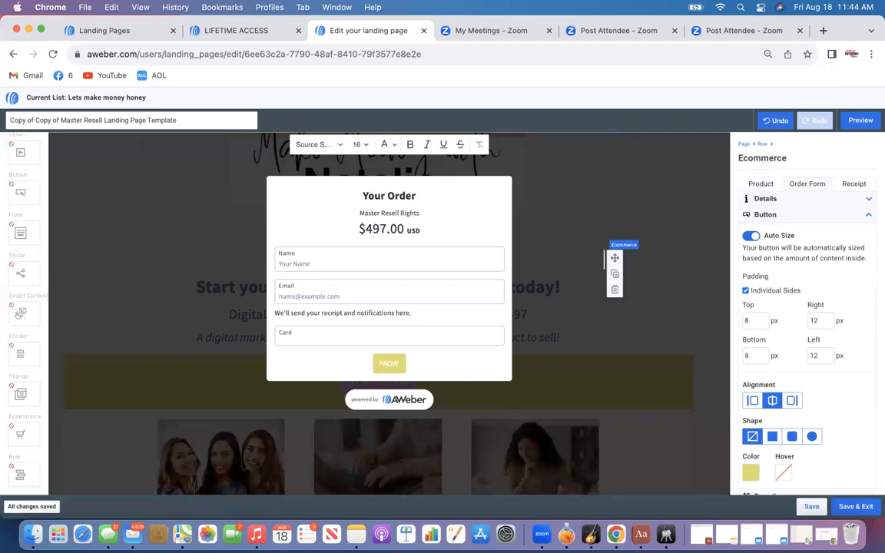
pyautogui.write('PAY')
pyautogui.click(445, 371)
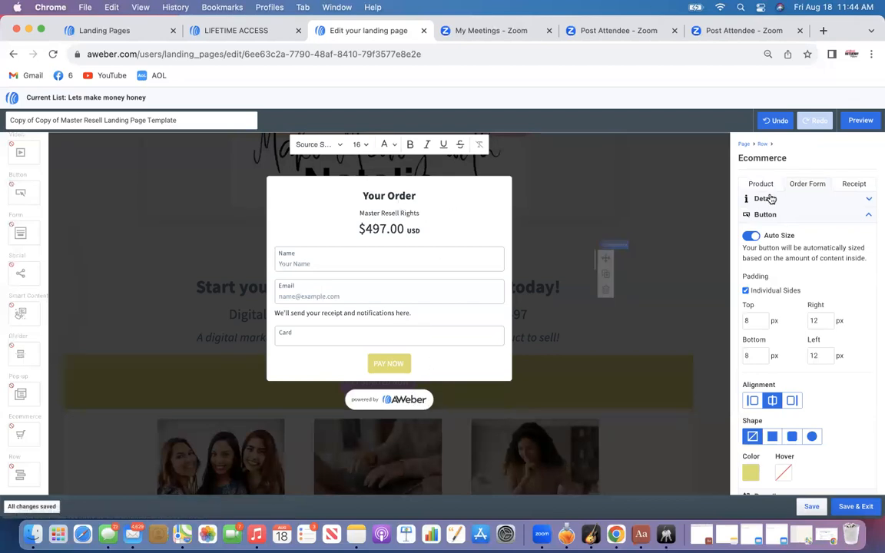
# Try out different alignments and corner shapes for the PAY NOW button
pyautogui.scroll(-2, 787, 294)
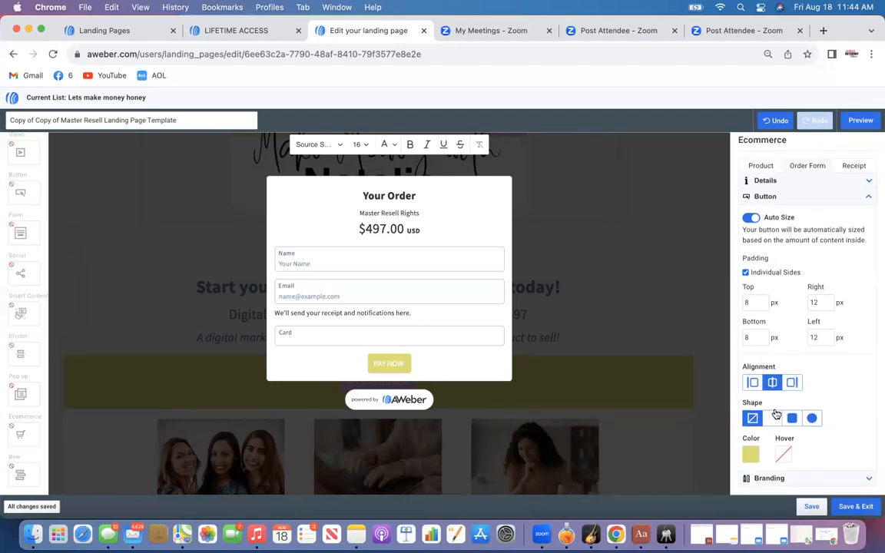
pyautogui.click(752, 382)
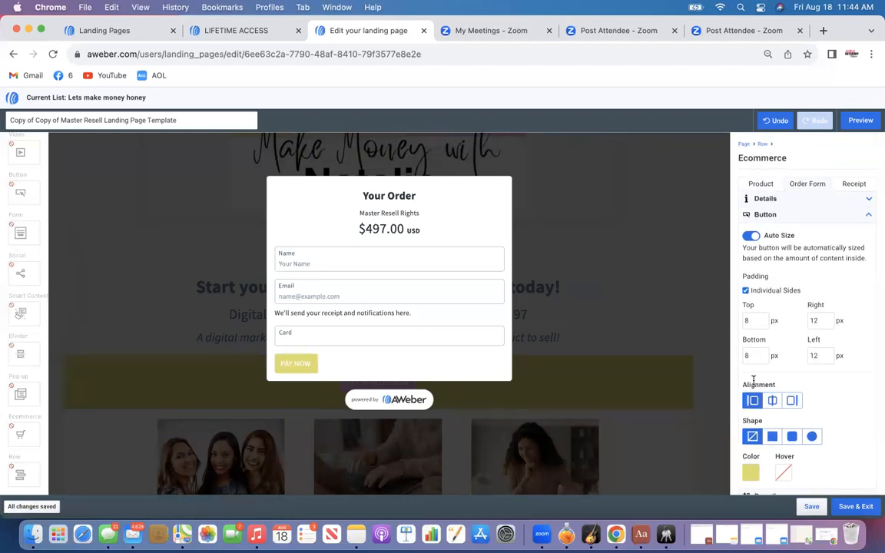
pyautogui.click(772, 400)
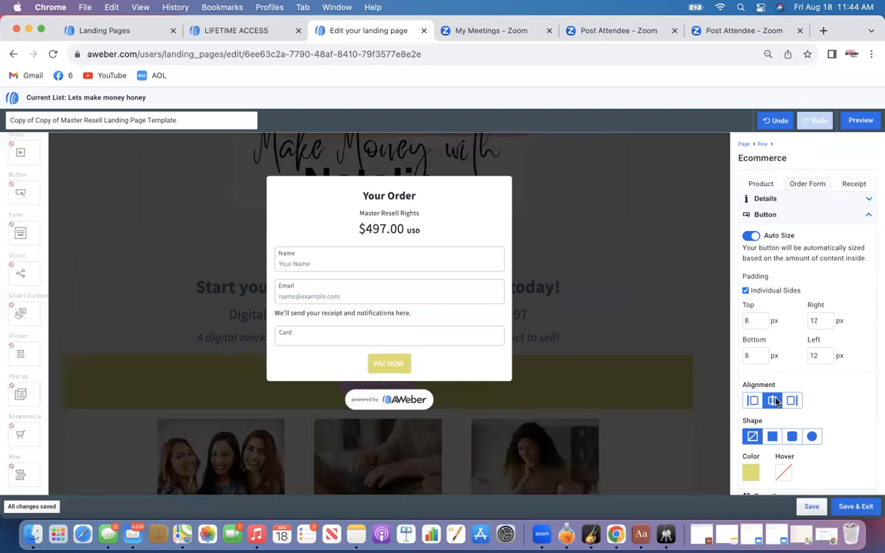
pyautogui.click(790, 438)
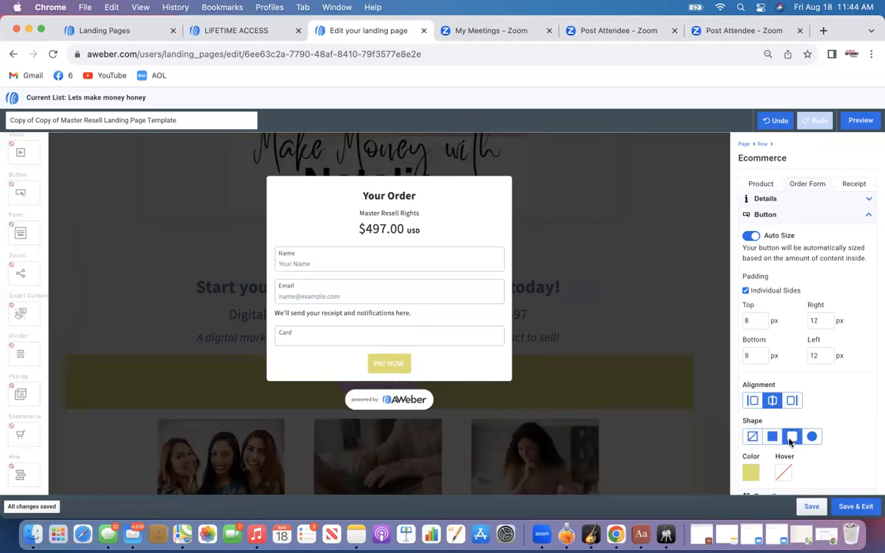
pyautogui.click(404, 363)
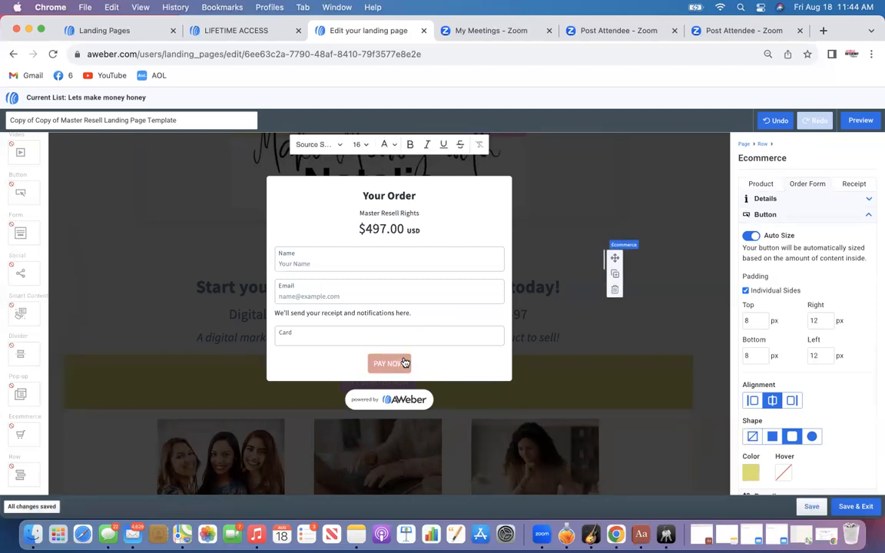
pyautogui.click(812, 437)
pyautogui.click(792, 437)
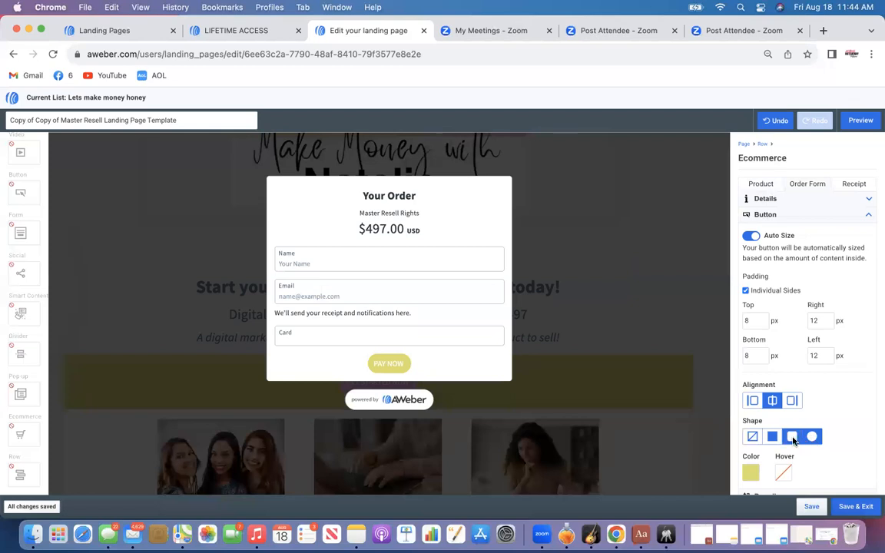
pyautogui.click(772, 437)
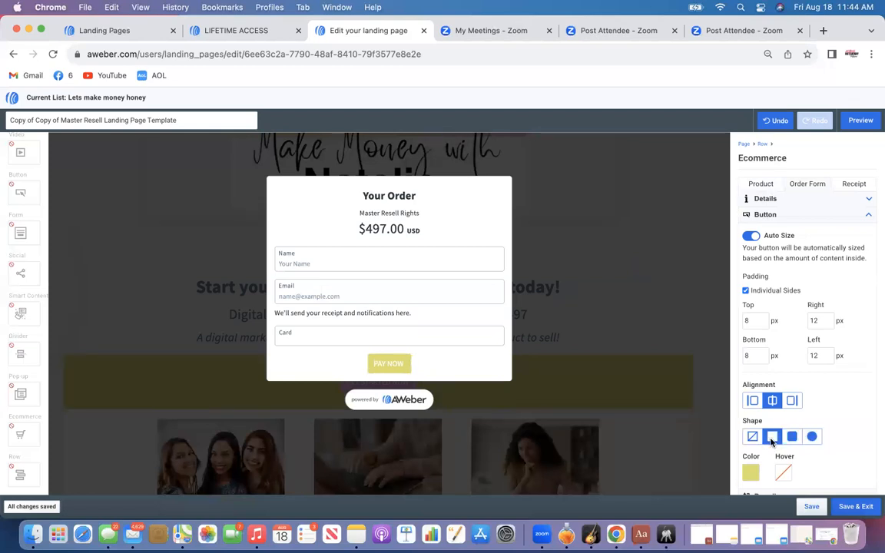
pyautogui.click(812, 437)
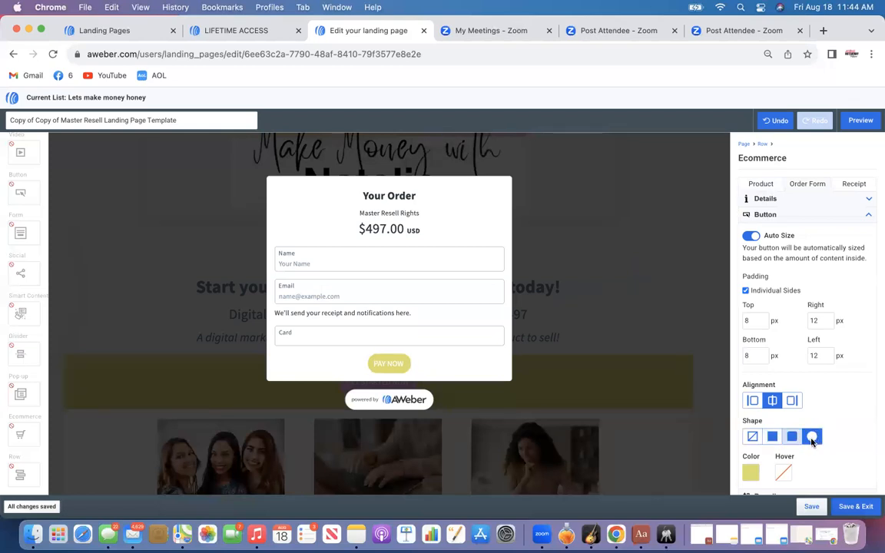
pyautogui.click(752, 437)
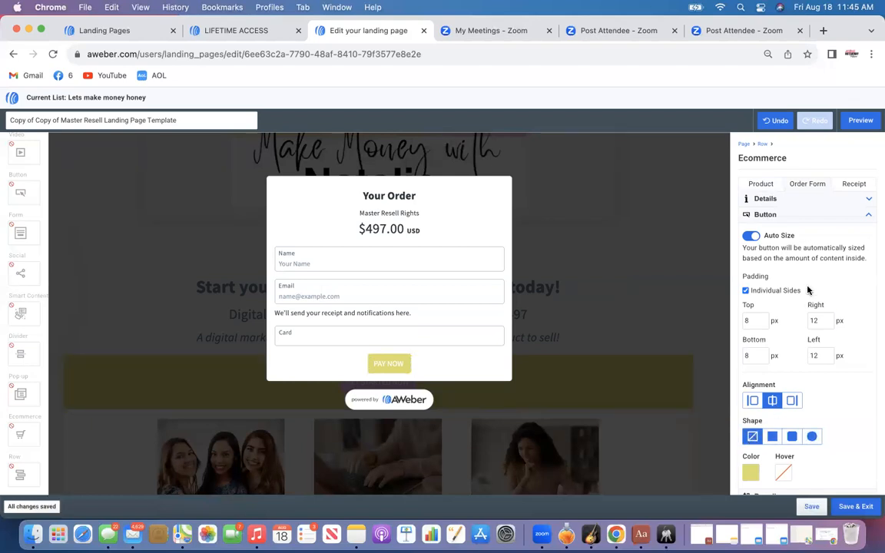
# Set the receipt's Return to site button colour to yellow #DEE067
pyautogui.click(850, 185)
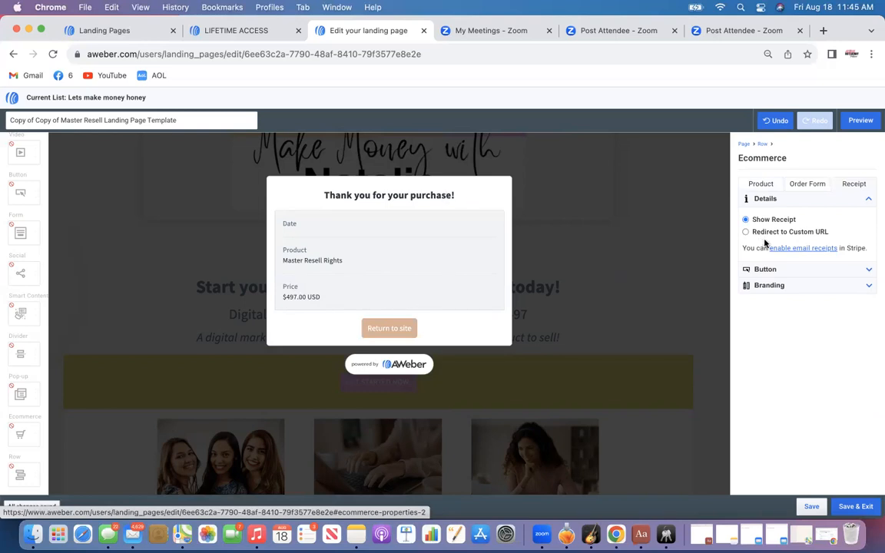
pyautogui.click(765, 269)
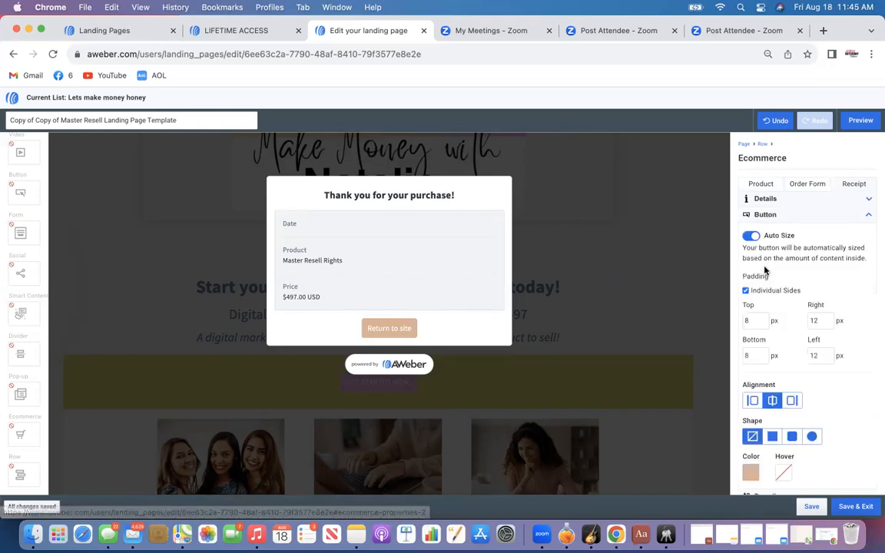
pyautogui.click(750, 471)
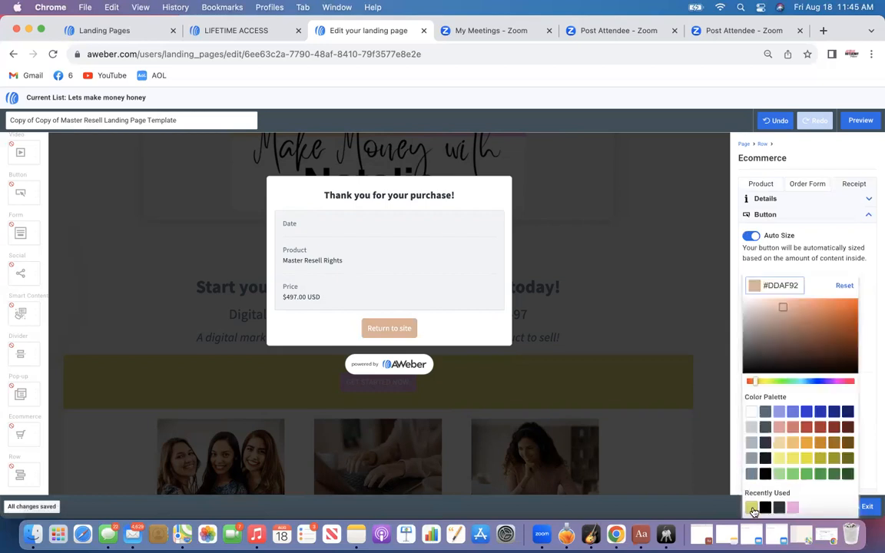
pyautogui.click(751, 507)
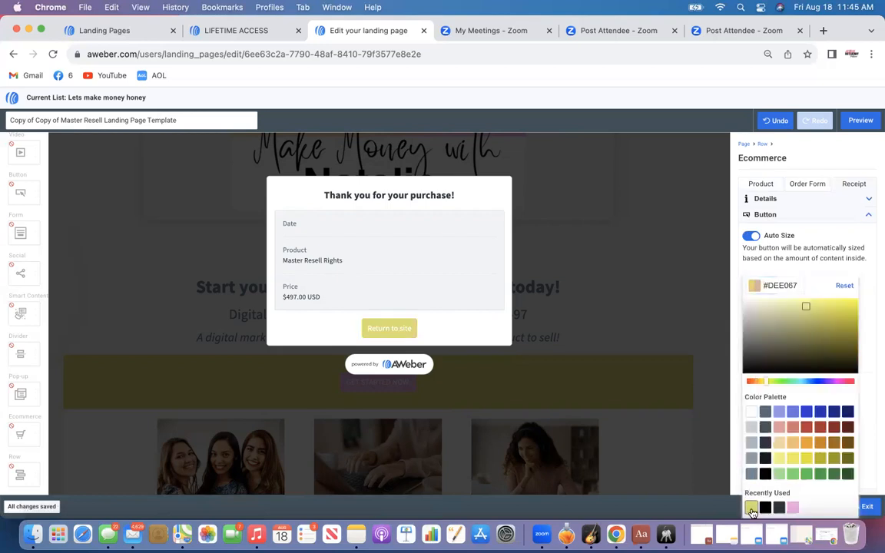
pyautogui.click(484, 327)
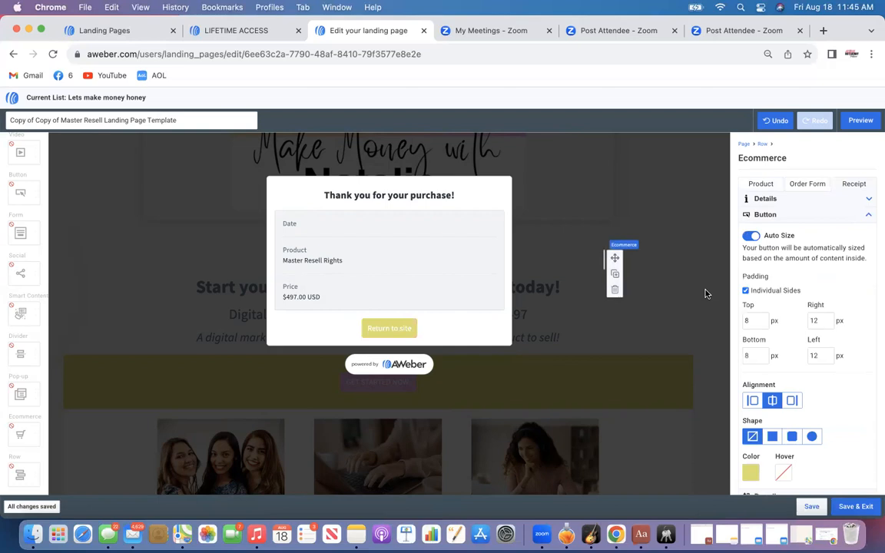
# Give the Return to site button rounded corners
pyautogui.scroll(-2, 789, 373)
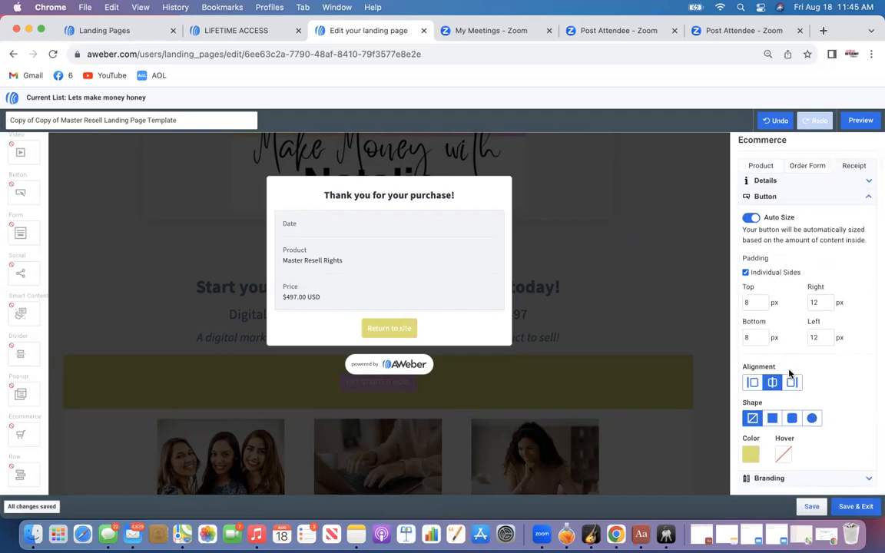
pyautogui.click(772, 418)
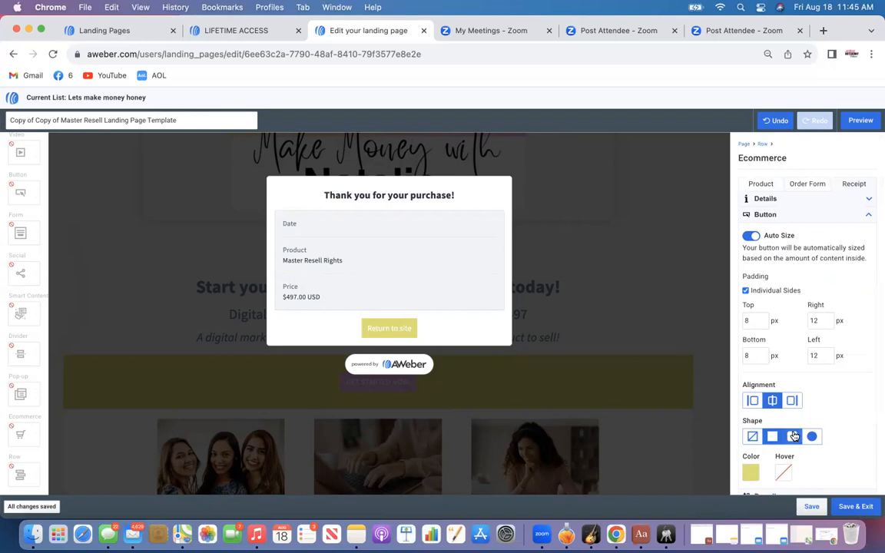
pyautogui.click(794, 436)
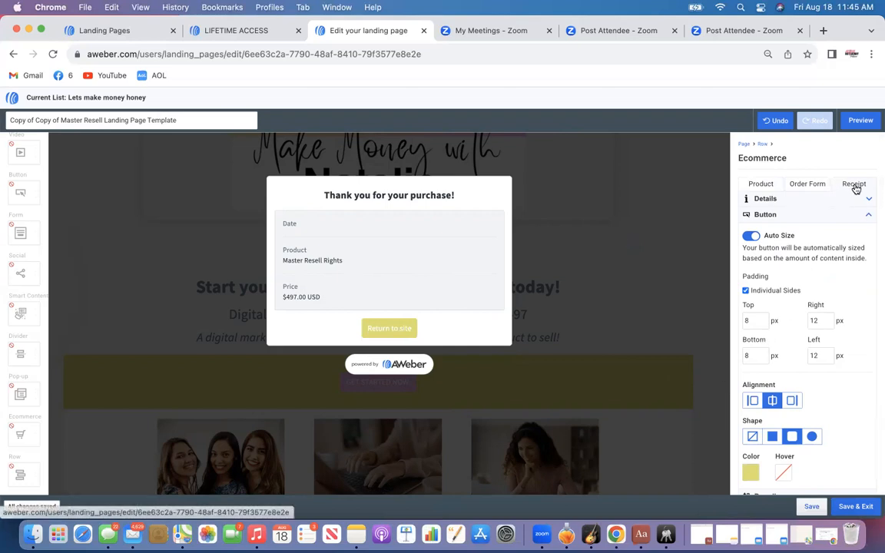
# Switch the receipt to redirect to a custom URL and start entering the address
pyautogui.click(796, 201)
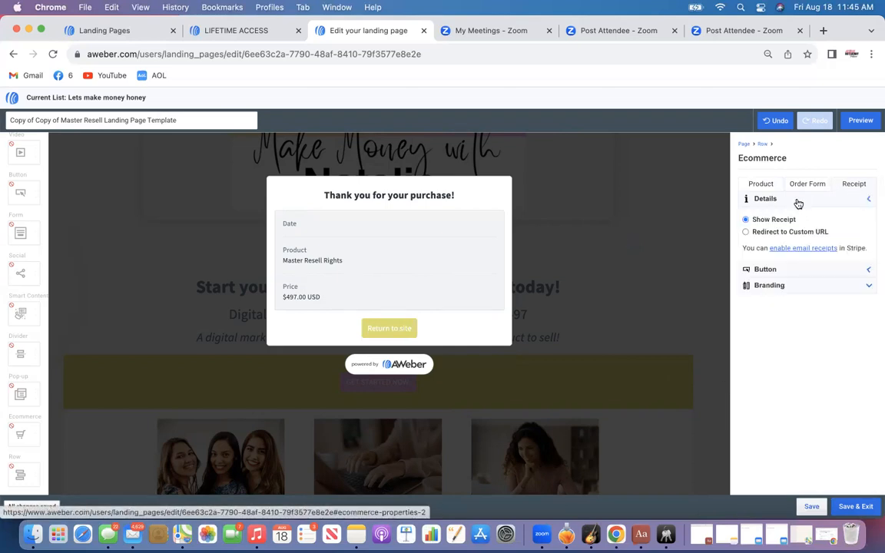
pyautogui.click(746, 233)
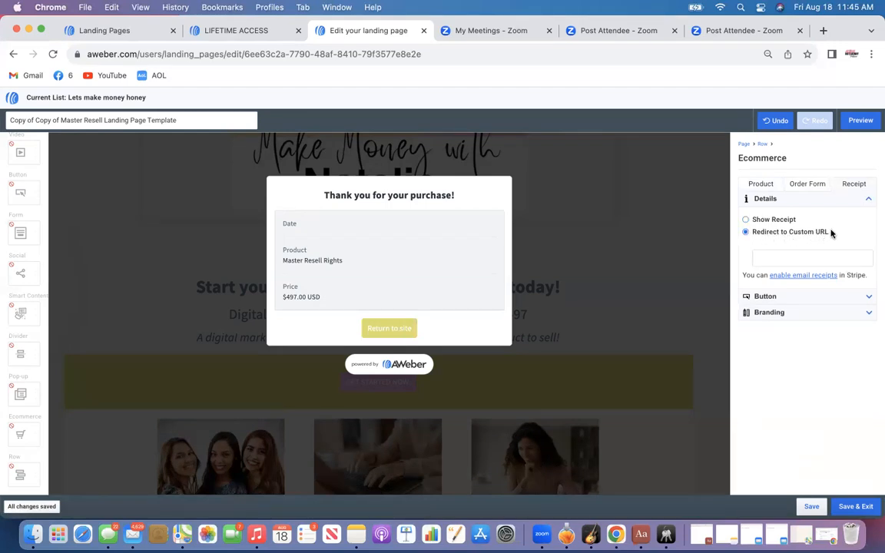
pyautogui.click(773, 258)
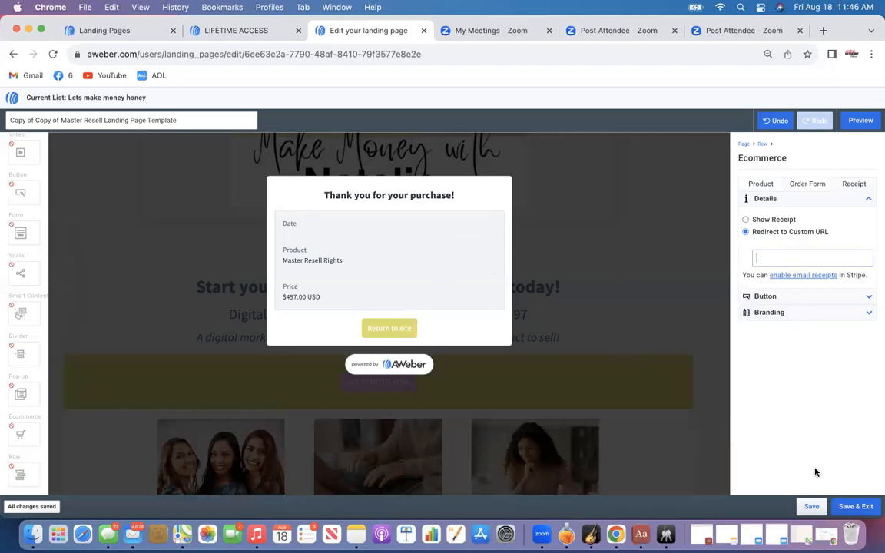
# Set the receipt back to Show Receipt instead of redirecting, and save the page
pyautogui.click(810, 506)
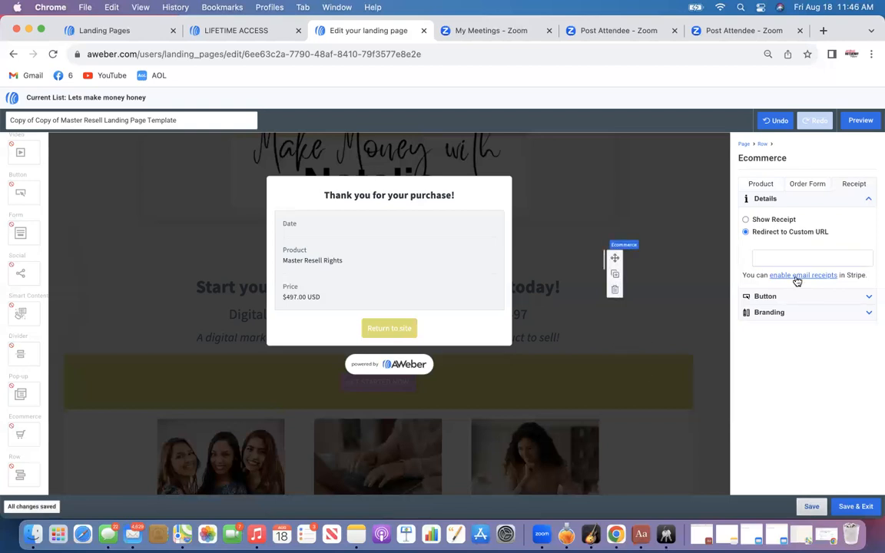
pyautogui.click(746, 220)
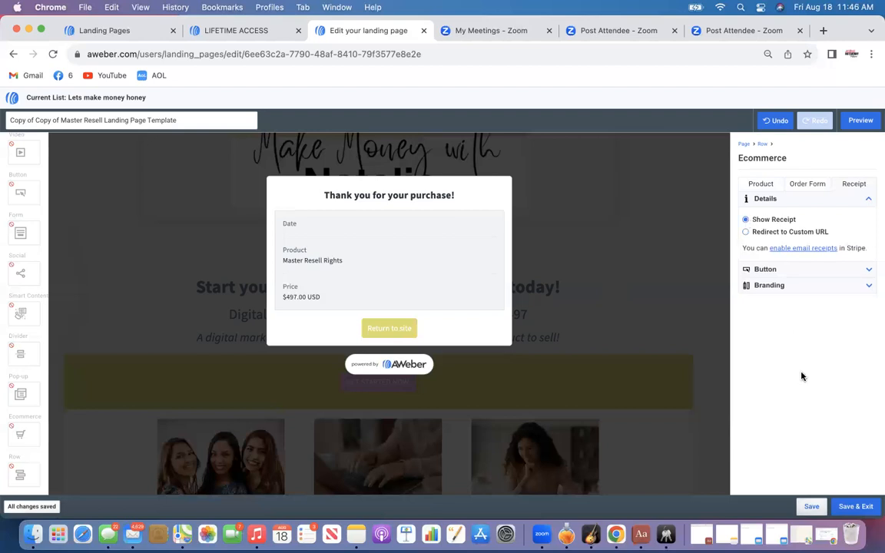
pyautogui.click(812, 507)
pyautogui.click(707, 293)
pyautogui.click(705, 294)
pyautogui.scroll(5, 655, 195)
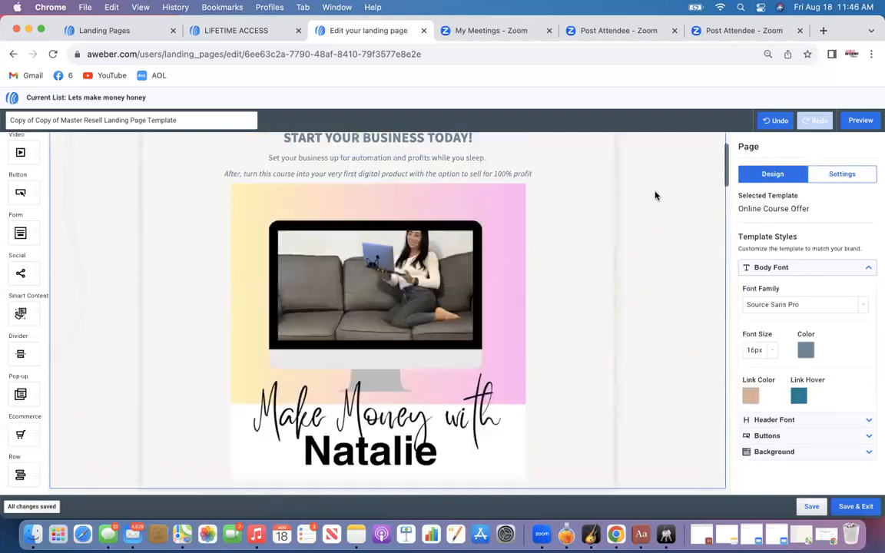
# Preview the landing page in mobile view and scroll through it, then return to the editor
pyautogui.click(860, 120)
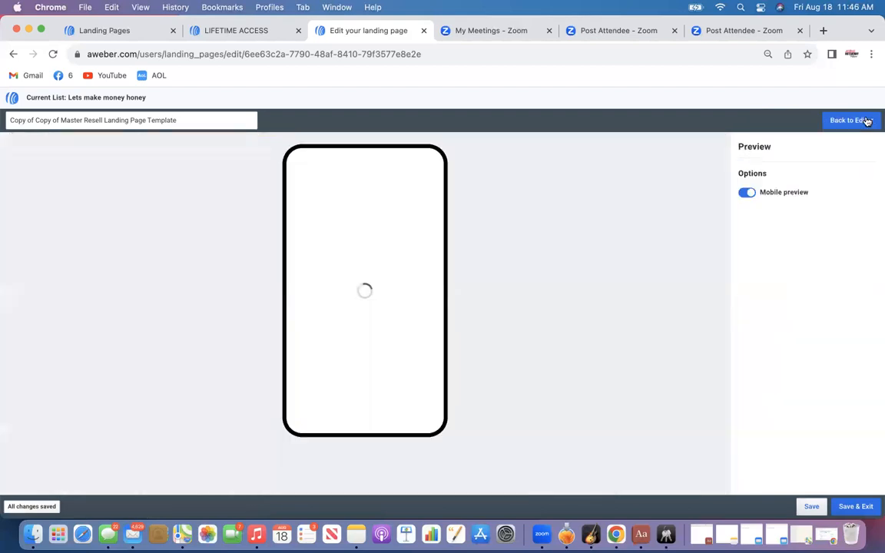
pyautogui.scroll(-6, 379, 265)
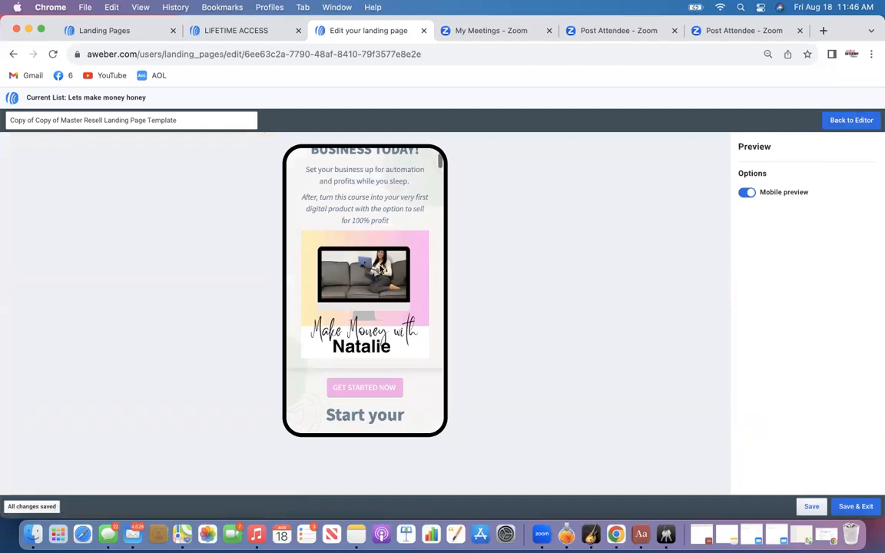
pyautogui.scroll(-8, 380, 269)
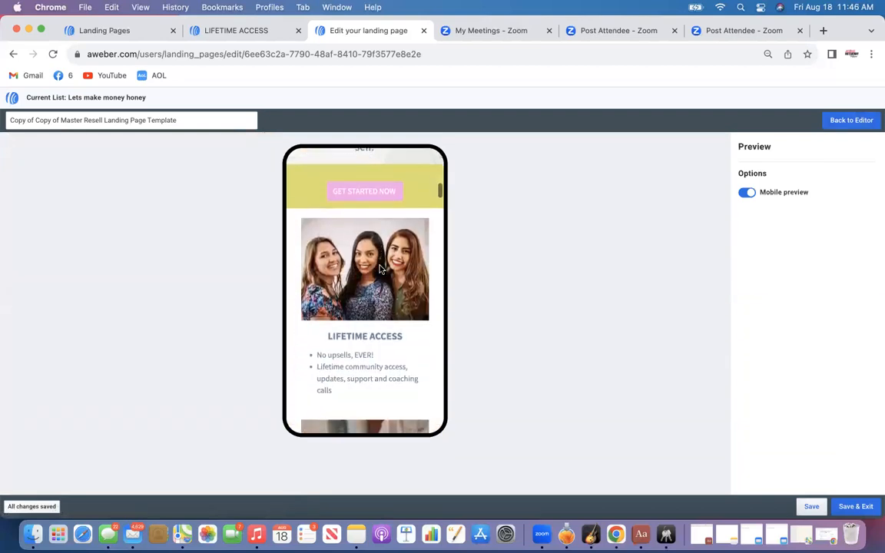
pyautogui.scroll(-10, 380, 268)
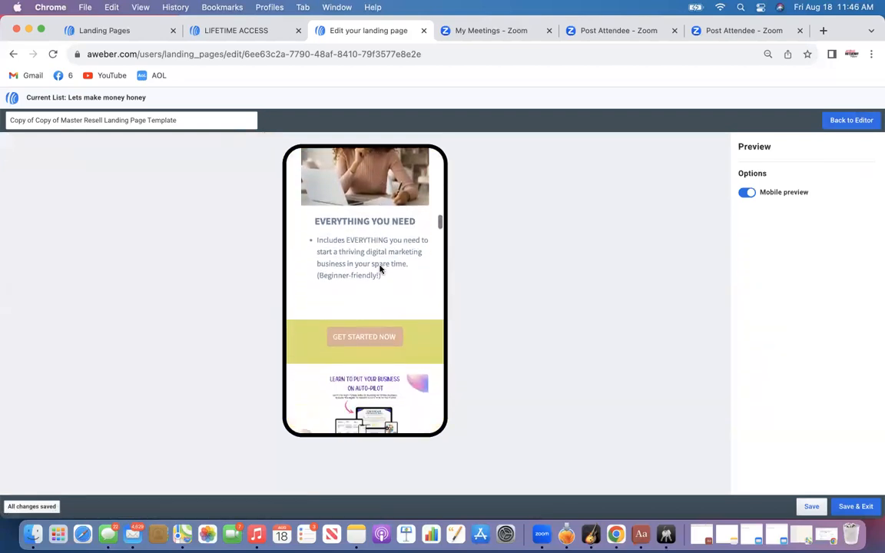
pyautogui.scroll(-8, 379, 268)
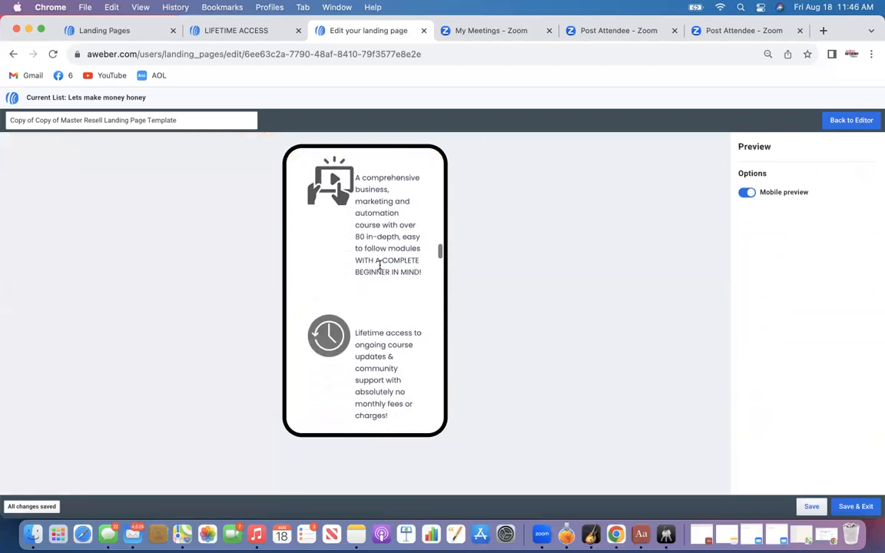
pyautogui.scroll(-6, 385, 246)
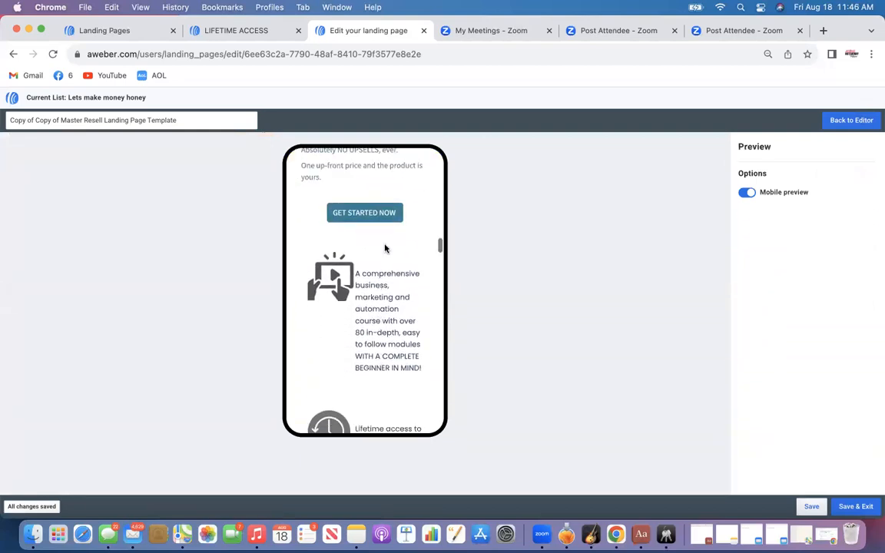
pyautogui.scroll(-10, 385, 246)
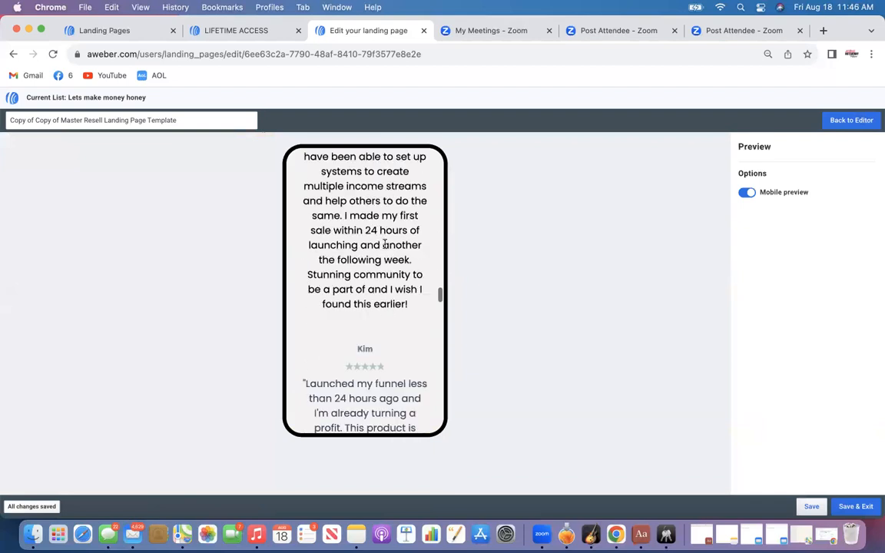
pyautogui.scroll(-10, 385, 246)
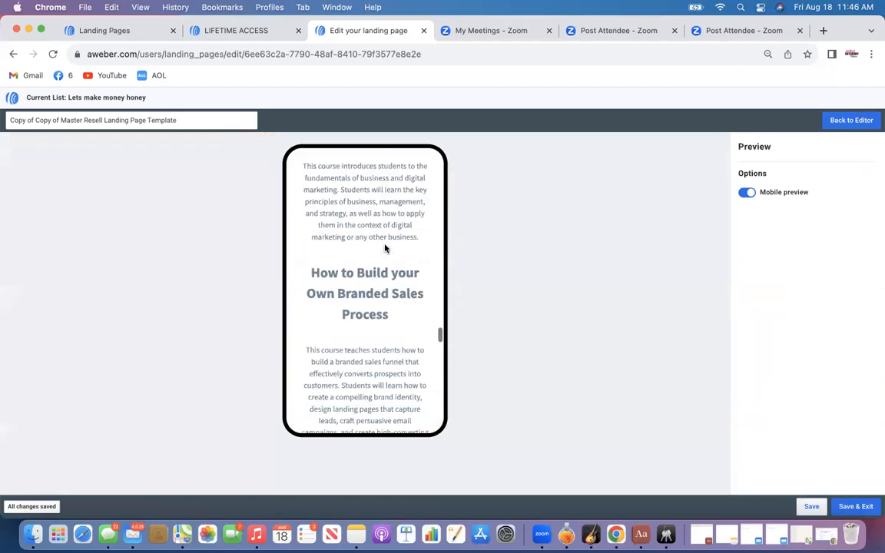
pyautogui.click(851, 121)
# Link the GET STARTED NOW button in the yellow band to the Master Resell Rights product
pyautogui.scroll(-5, 573, 339)
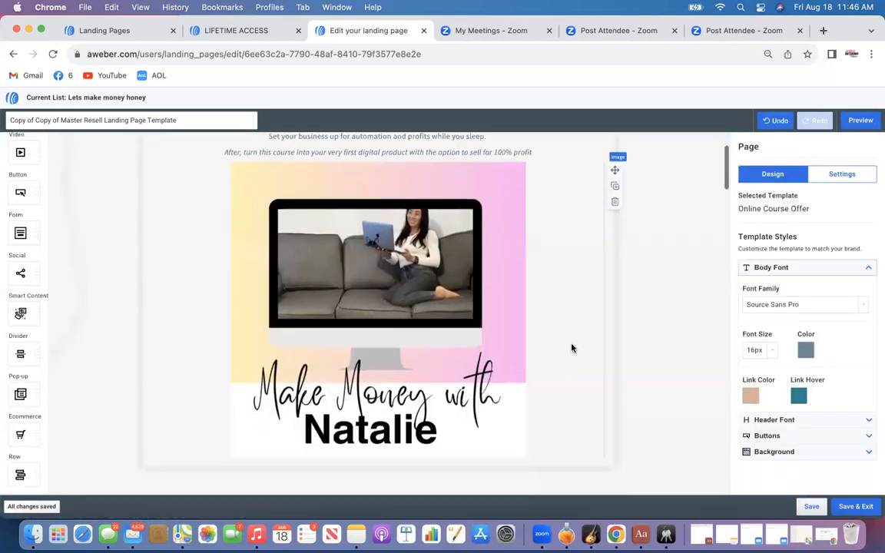
pyautogui.scroll(-3, 522, 345)
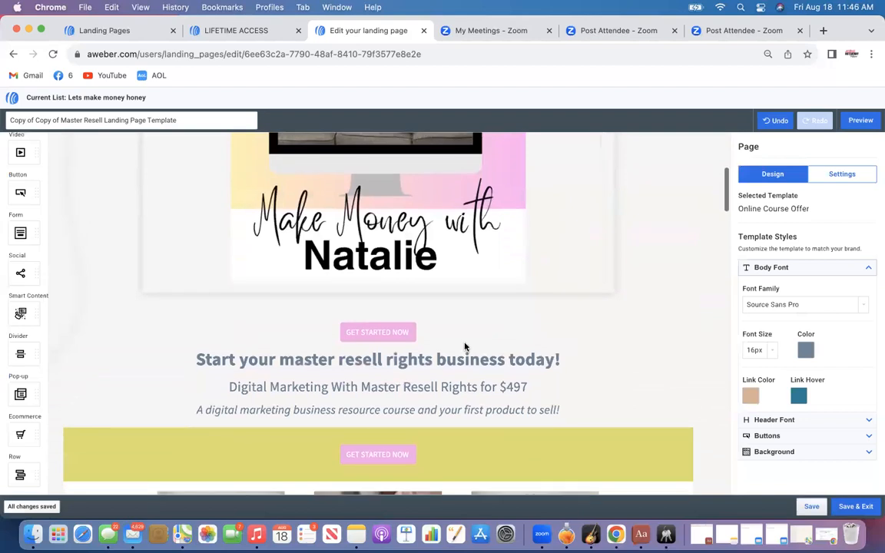
pyautogui.click(397, 332)
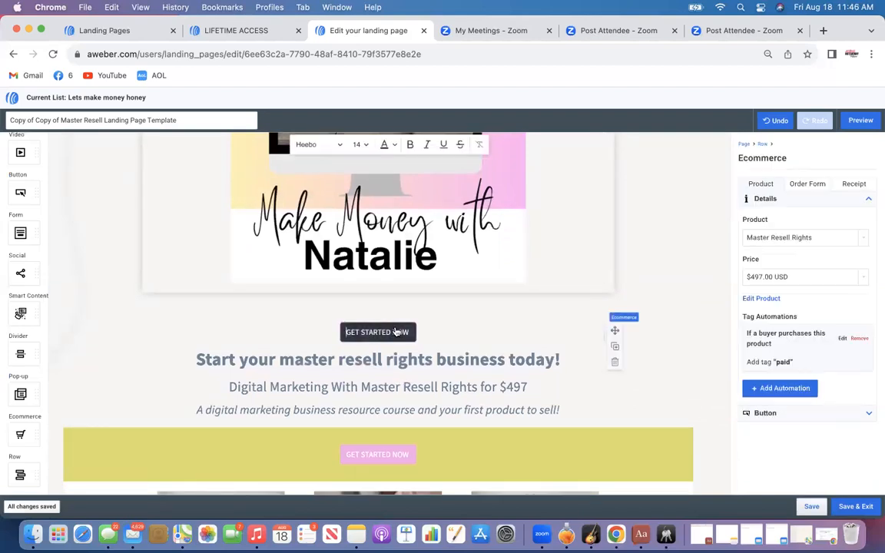
pyautogui.click(377, 453)
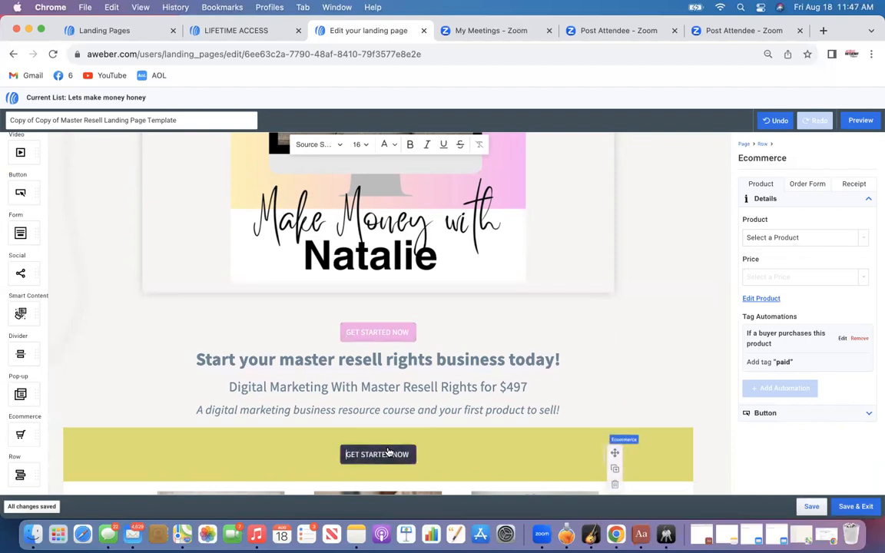
pyautogui.click(792, 246)
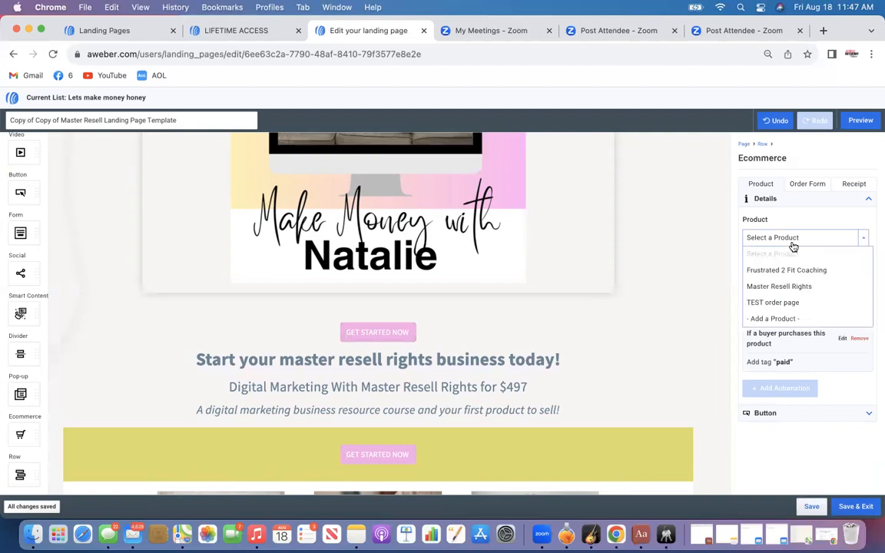
pyautogui.click(789, 286)
# Link the GET STARTED NOW button below the three feature columns to the Master Resell Rights product
pyautogui.scroll(-6, 556, 367)
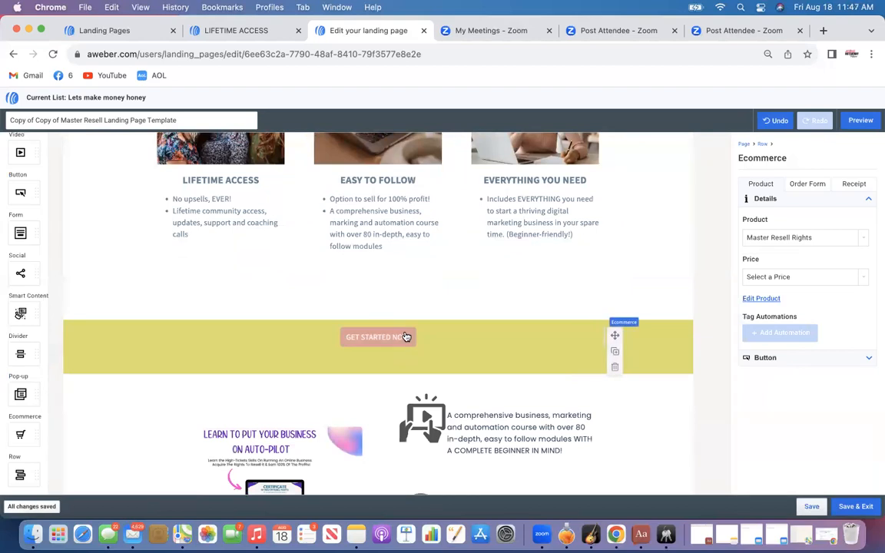
pyautogui.click(405, 336)
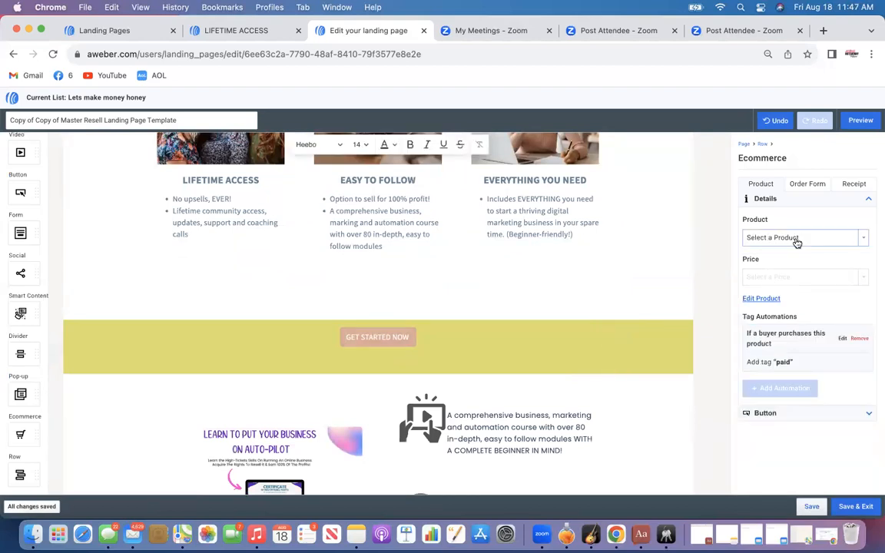
pyautogui.click(795, 242)
pyautogui.click(781, 286)
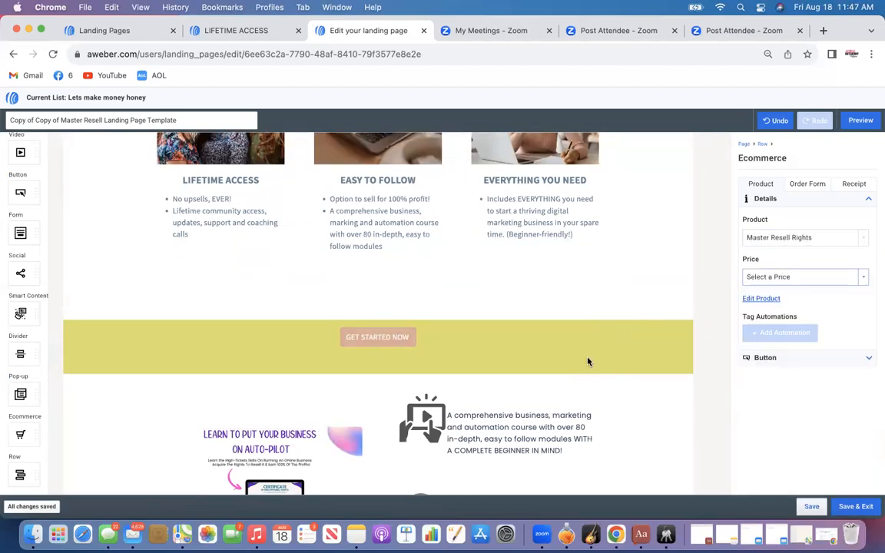
# Link the teal GET STARTED NOW button beside the course features to the Master Resell Rights product
pyautogui.scroll(-10, 416, 348)
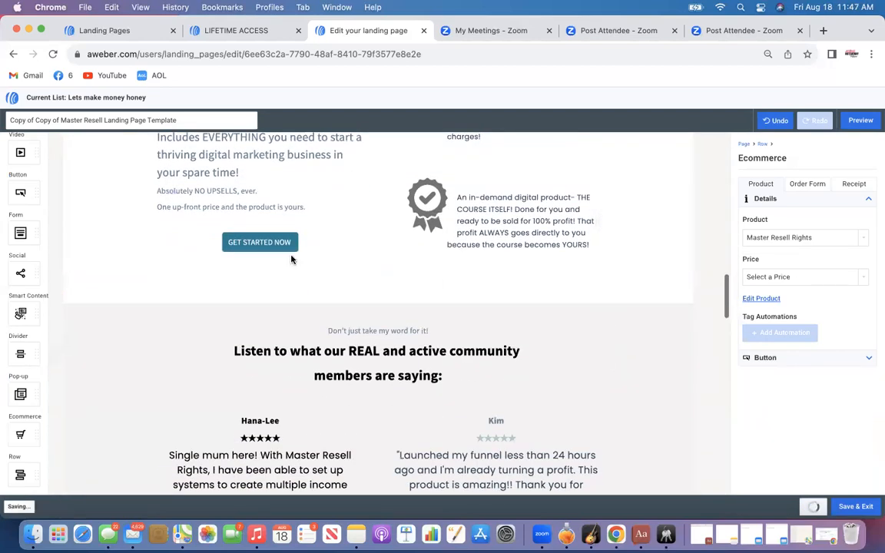
pyautogui.click(282, 241)
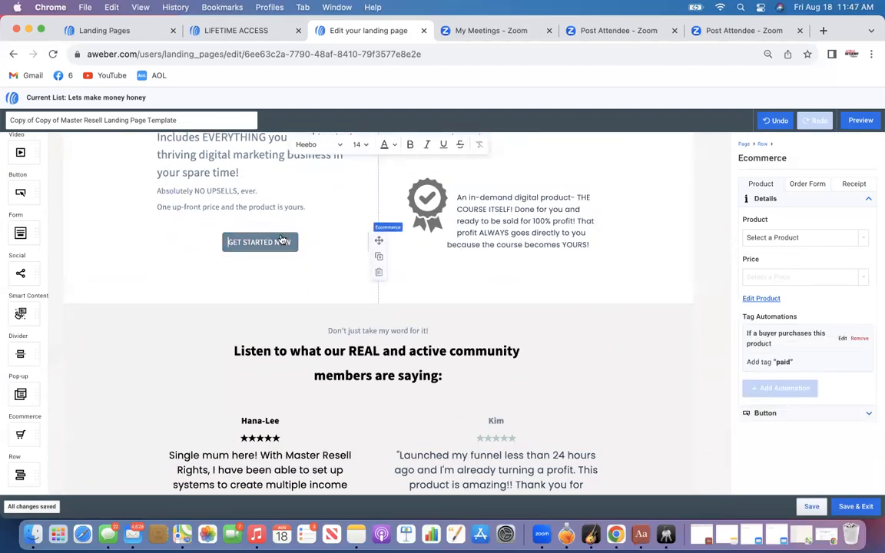
pyautogui.click(766, 240)
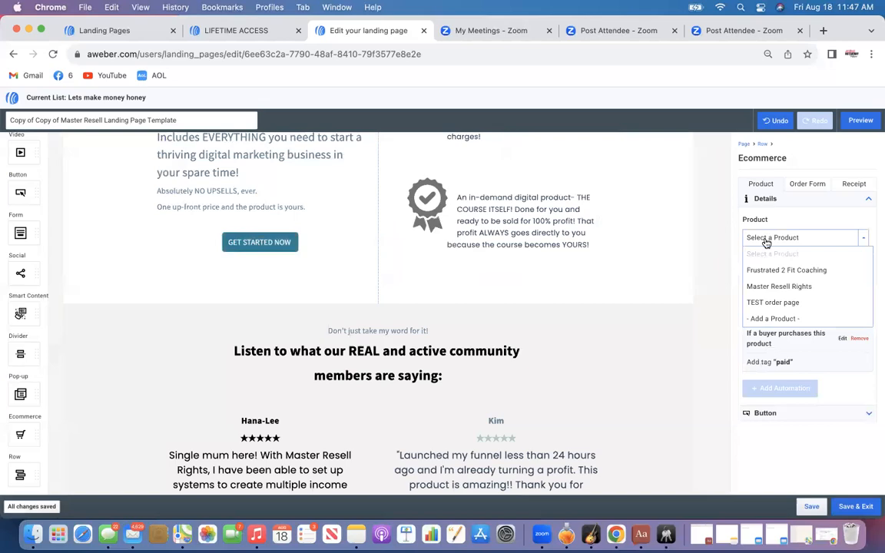
pyautogui.click(776, 287)
# Link the last GET STARTED NOW button under Free Community to the Master Resell Rights product
pyautogui.scroll(-3, 592, 326)
pyautogui.scroll(-10, 592, 325)
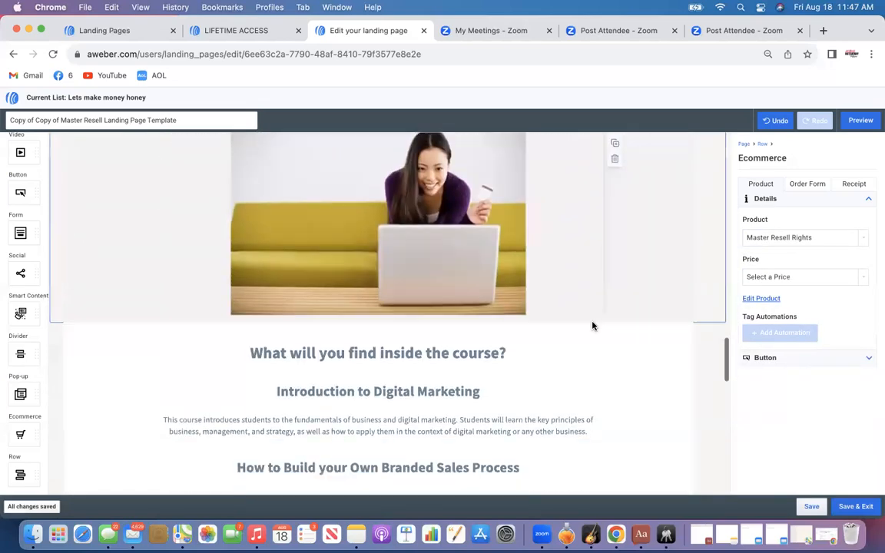
pyautogui.scroll(-10, 592, 323)
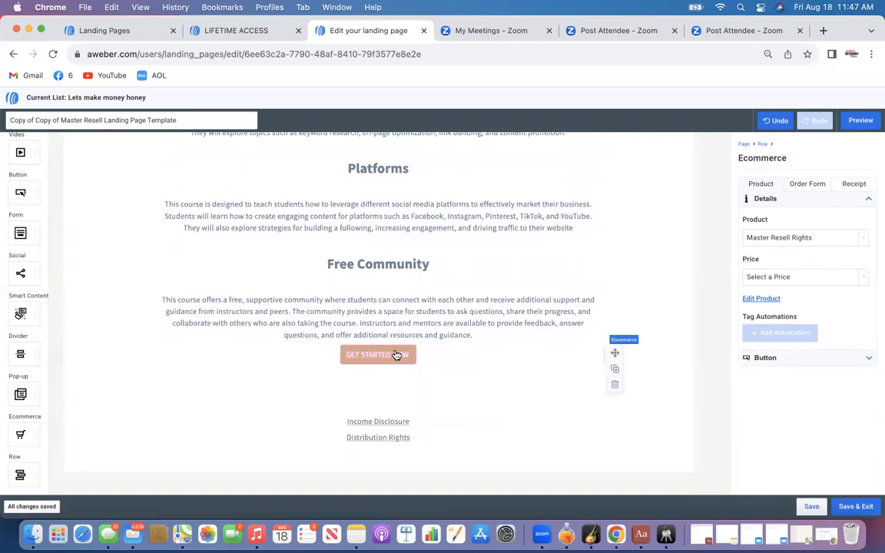
pyautogui.click(742, 239)
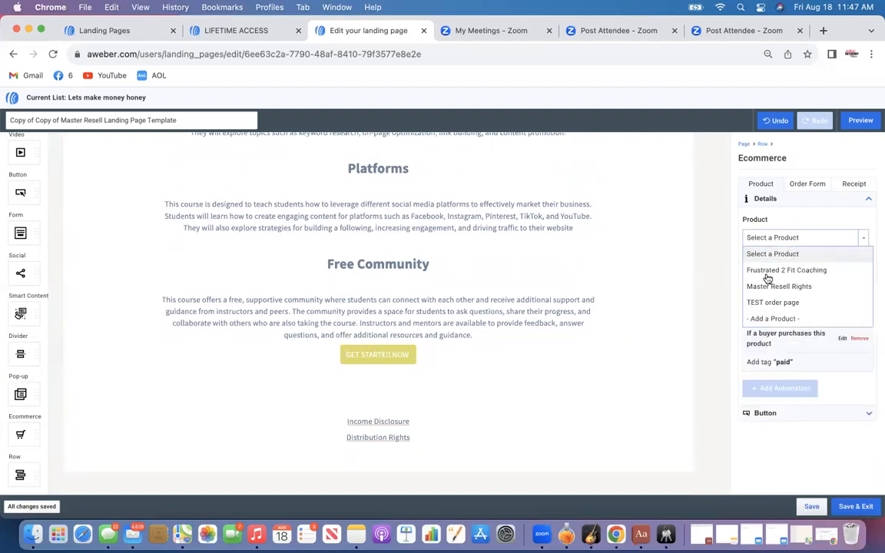
pyautogui.click(768, 286)
# Save and exit the editor, then publish the Copy of Copy of Master Resell Landing Page Template page
pyautogui.scroll(5, 674, 286)
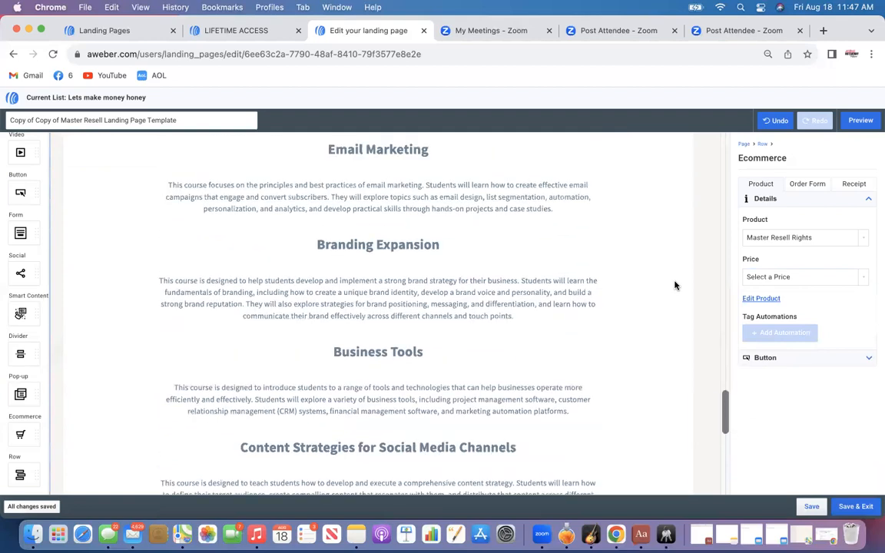
pyautogui.scroll(15, 674, 286)
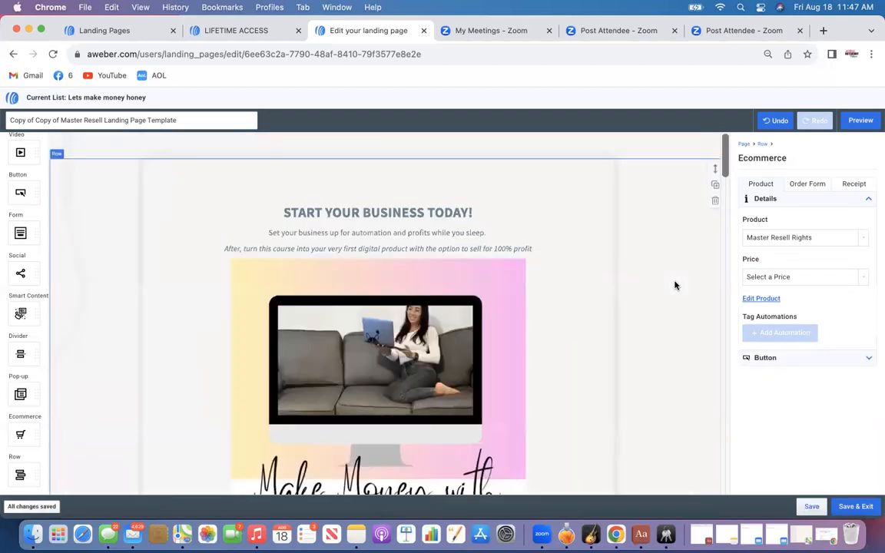
pyautogui.click(850, 506)
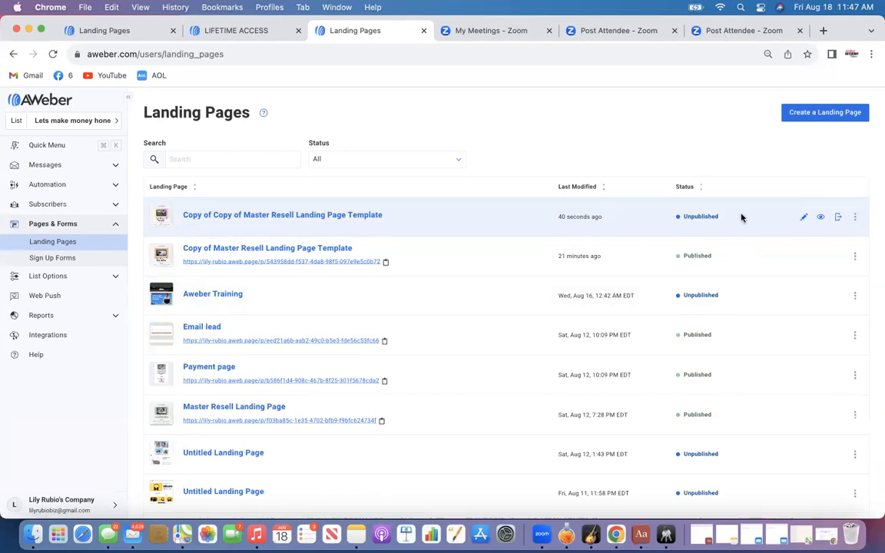
pyautogui.click(838, 219)
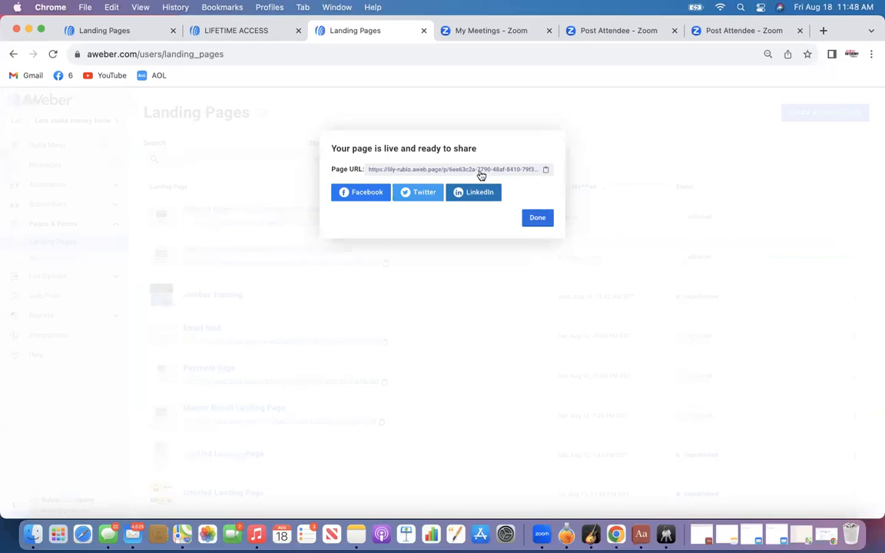
pyautogui.click(537, 218)
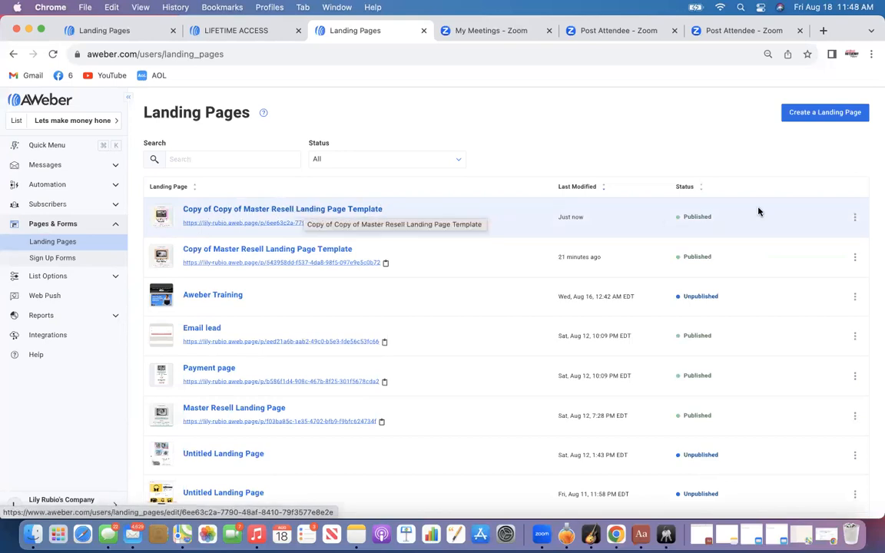
pyautogui.click(821, 222)
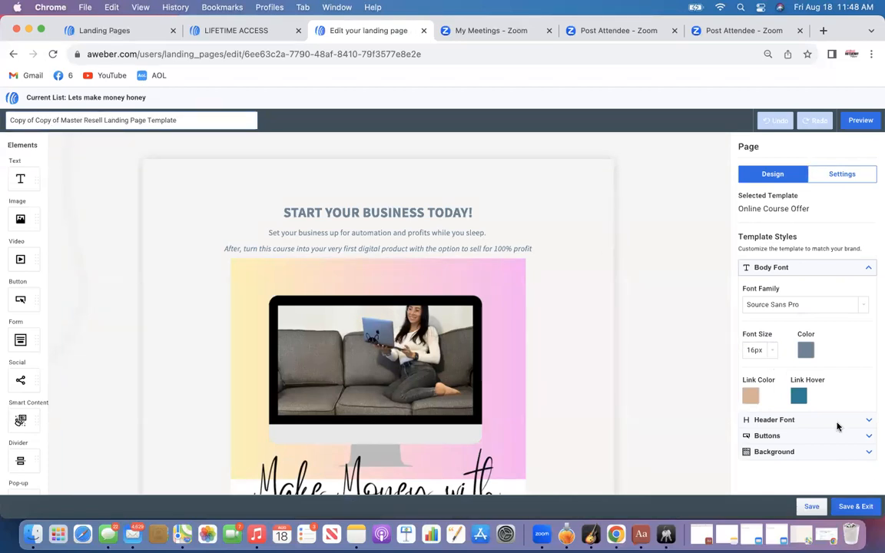
pyautogui.click(861, 507)
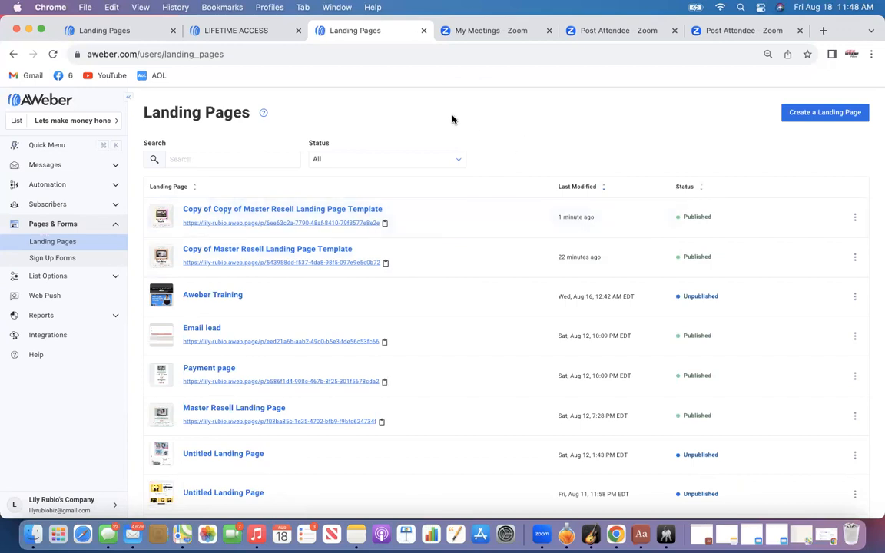
# Open the Sales page lead welcome series campaign to review its trigger and messages, then save and exit
pyautogui.click(47, 191)
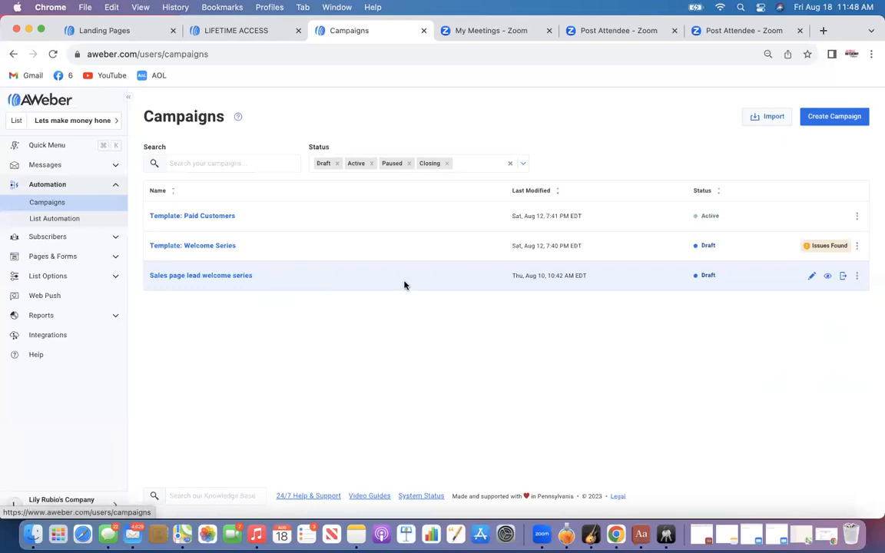
pyautogui.click(810, 276)
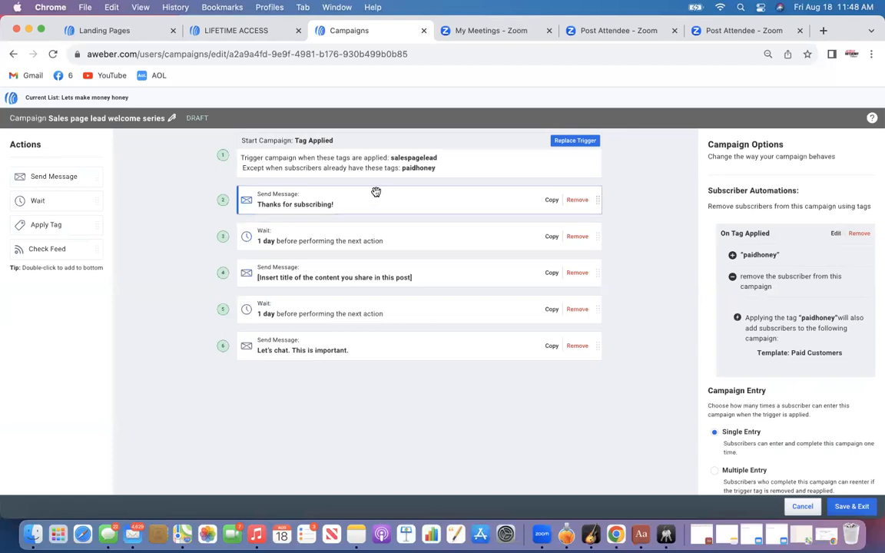
pyautogui.click(852, 507)
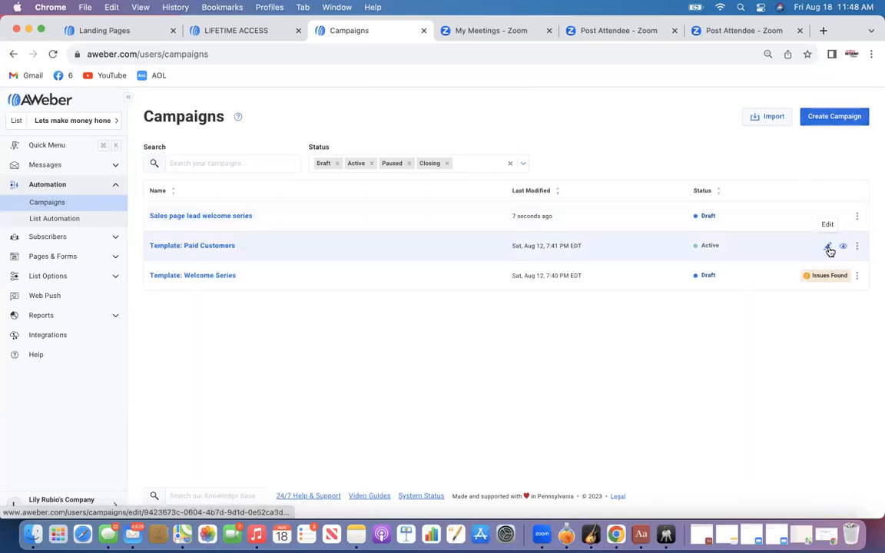
# Create a new campaign from the Welcome Series template and remove its final wait and message actions
pyautogui.click(833, 115)
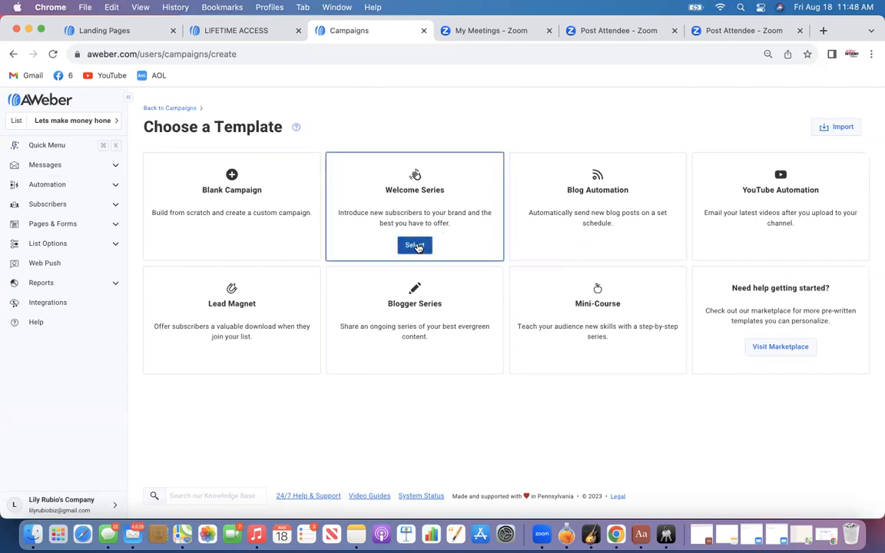
pyautogui.click(416, 245)
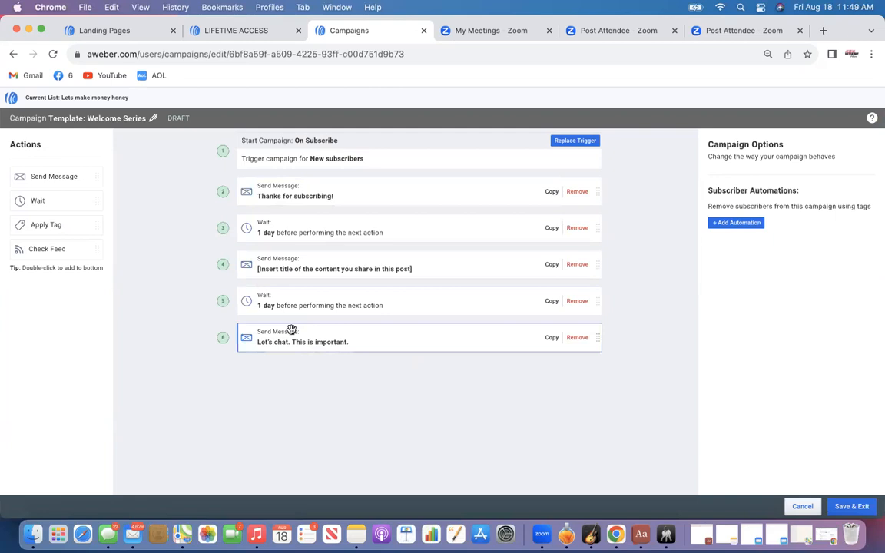
pyautogui.click(577, 338)
pyautogui.click(577, 302)
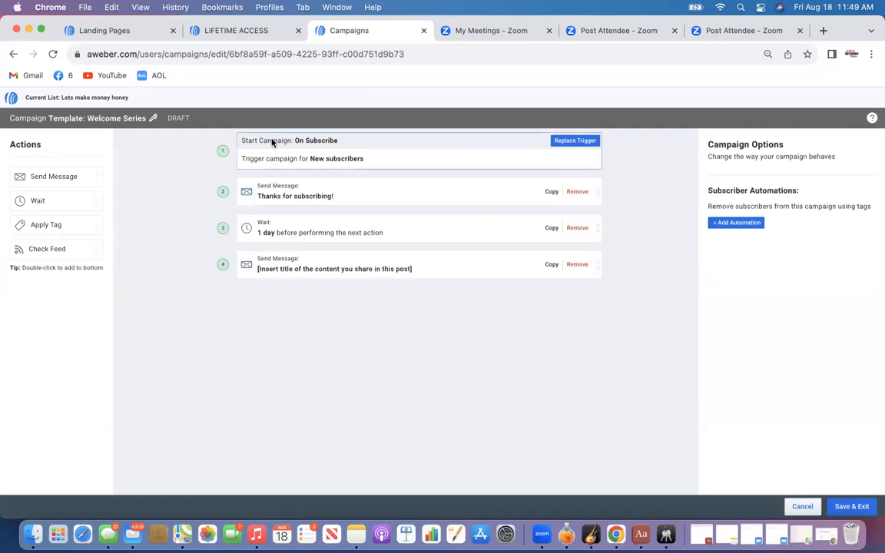
# Replace the campaign trigger with Tag Applied, starting it when the tag paid is applied
pyautogui.click(570, 140)
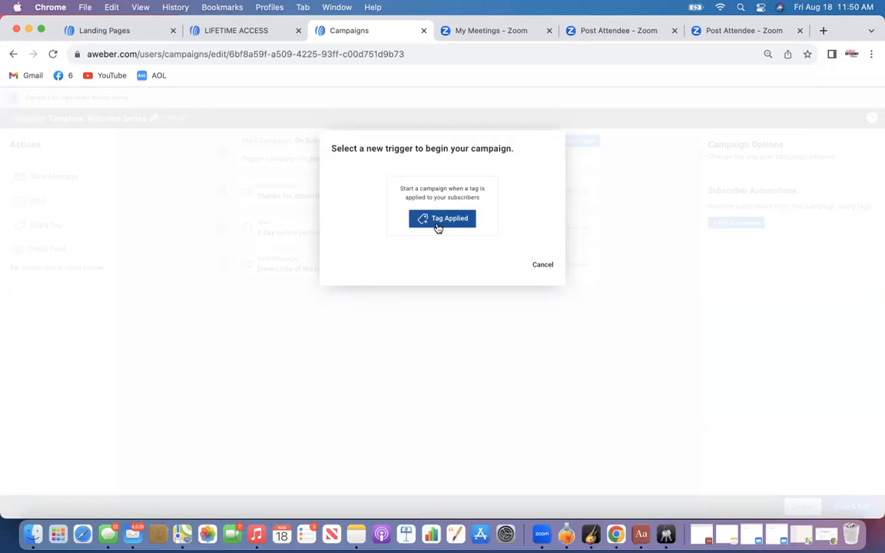
pyautogui.click(437, 223)
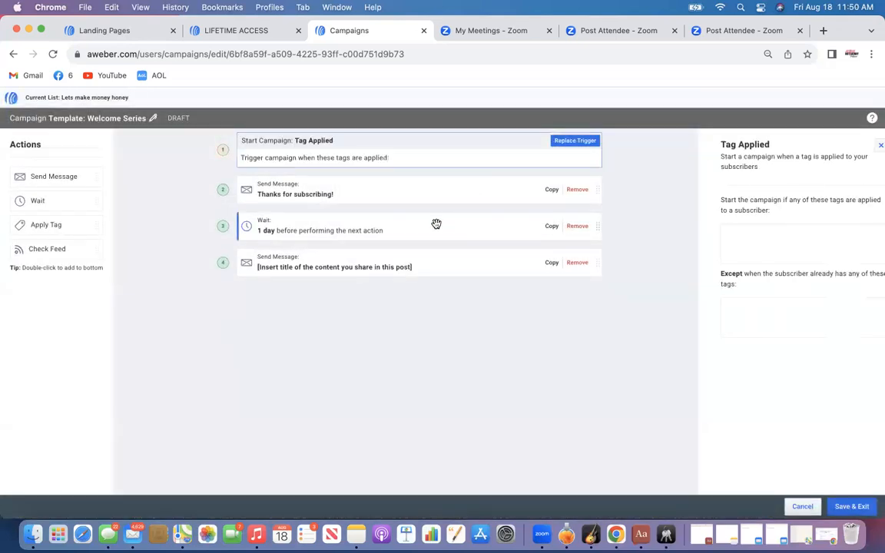
pyautogui.click(733, 250)
pyautogui.write('paid')
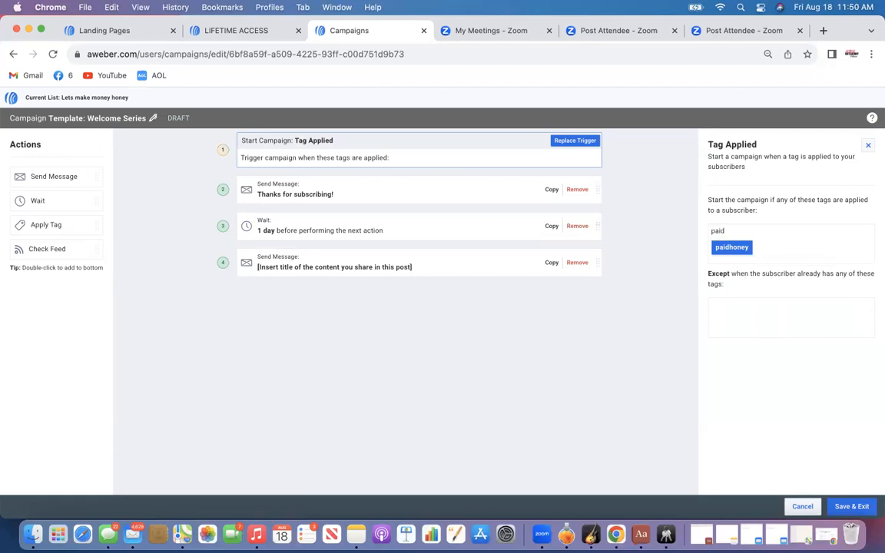
pyautogui.press('Return')
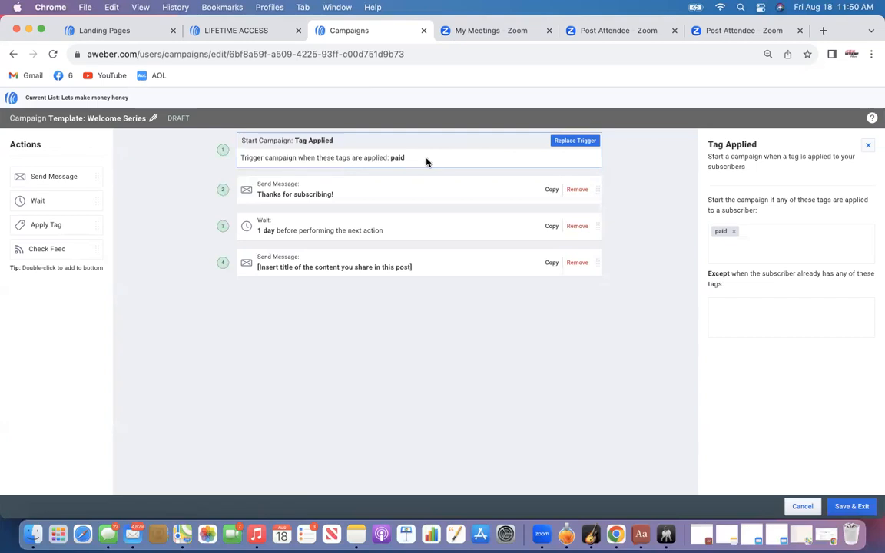
# Open the Thanks for subscribing message and change its opening sentence to Thanks for purchase
pyautogui.click(313, 196)
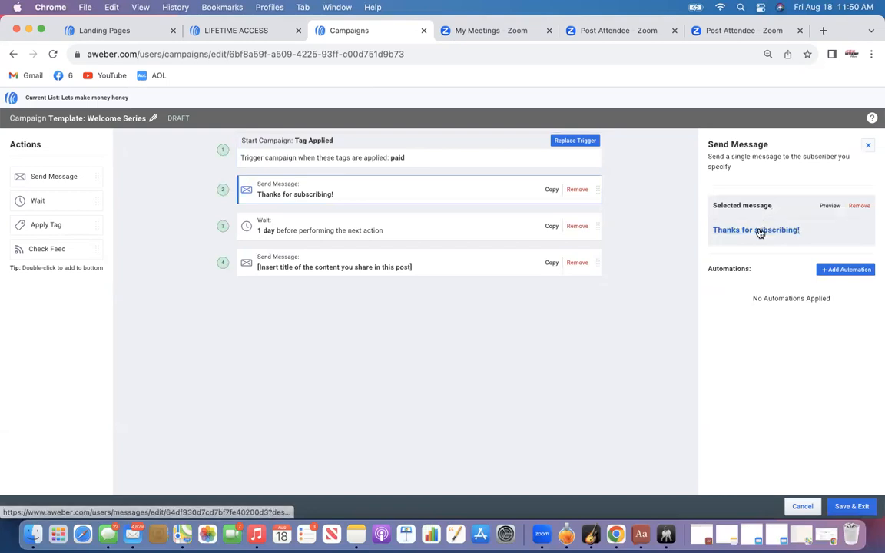
pyautogui.click(760, 232)
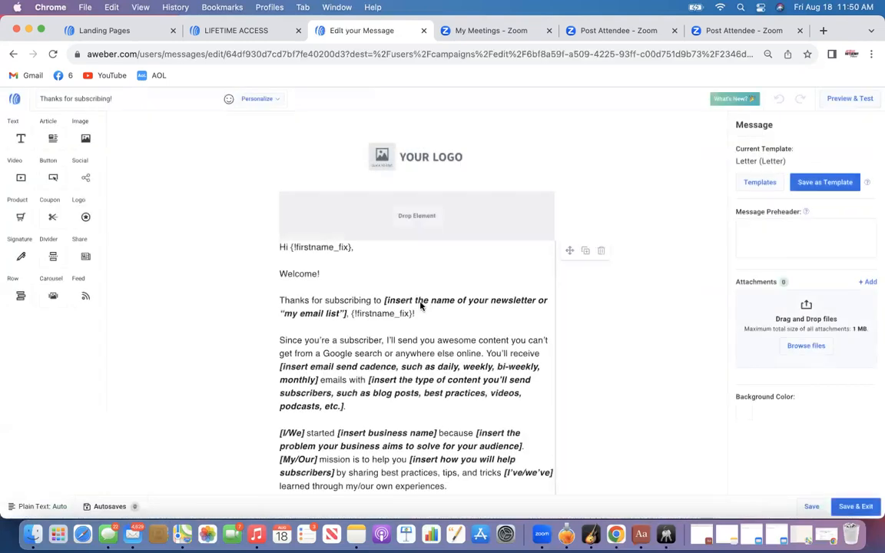
pyautogui.scroll(-5, 419, 304)
pyautogui.scroll(5, 421, 304)
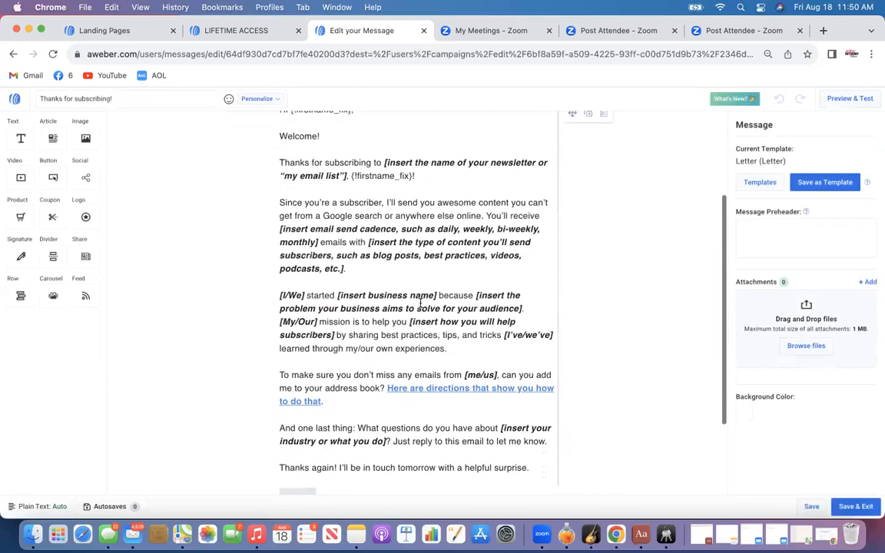
pyautogui.scroll(-5, 420, 304)
pyautogui.scroll(3, 420, 304)
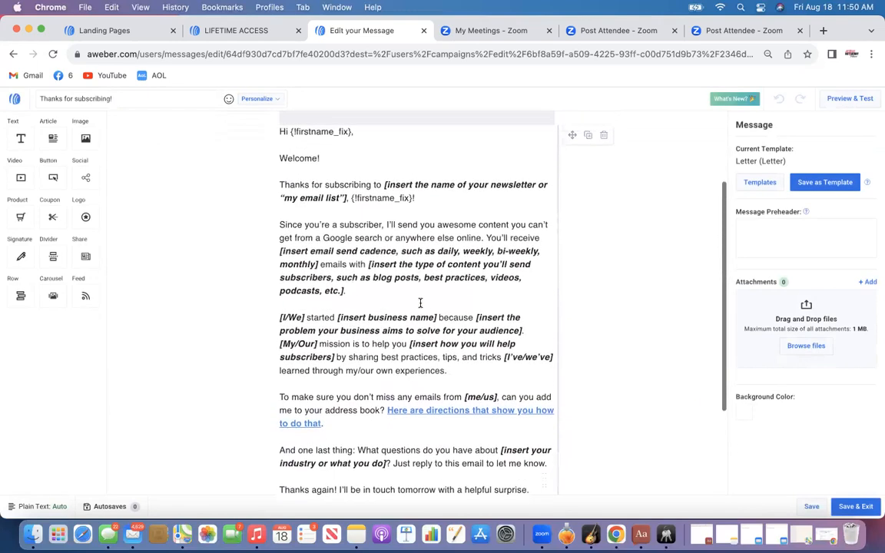
pyautogui.click(371, 194)
pyautogui.press('BackSpace')
pyautogui.press('BackSpace')
pyautogui.press('BackSpace')
pyautogui.press('BackSpace')
pyautogui.press('BackSpace')
pyautogui.press('BackSpace')
pyautogui.press('BackSpace')
pyautogui.press('BackSpace')
pyautogui.press('BackSpace')
pyautogui.press('BackSpace')
pyautogui.press('BackSpace')
pyautogui.write('purchase')
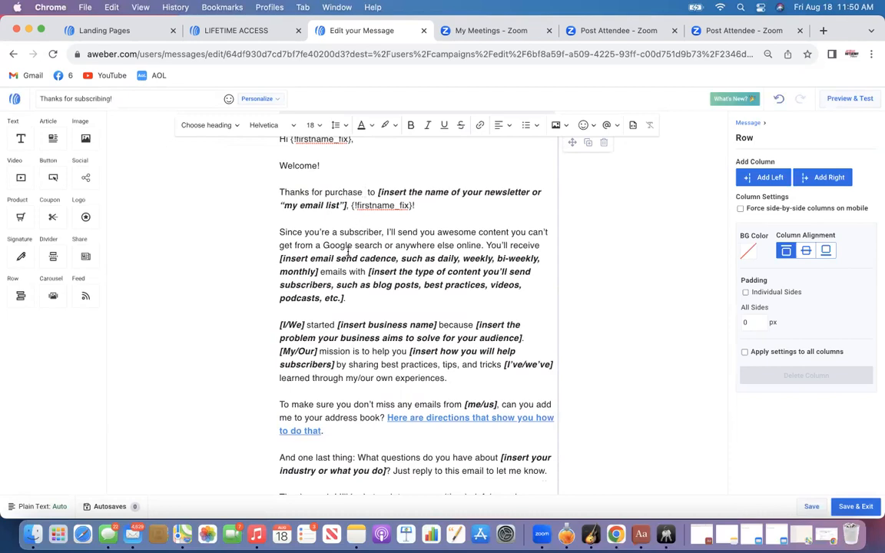
pyautogui.scroll(-4, 353, 254)
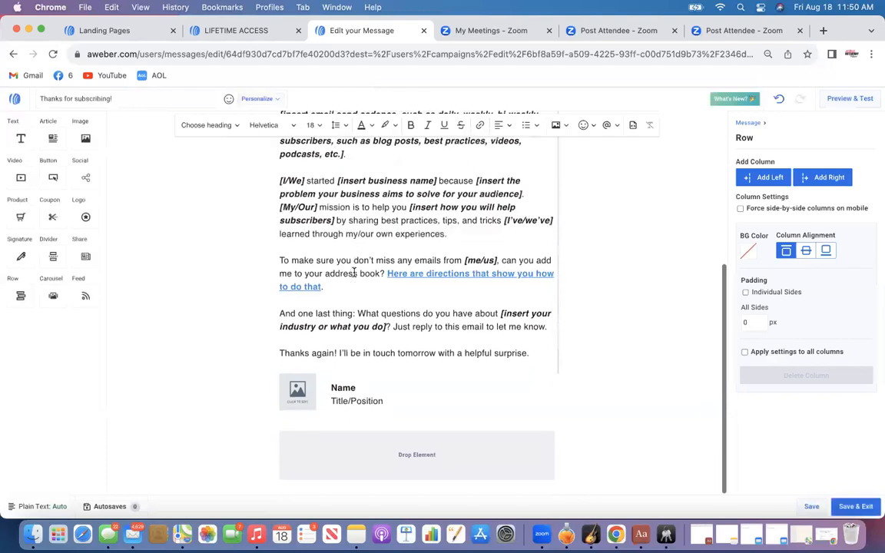
pyautogui.scroll(2, 388, 223)
pyautogui.scroll(3, 387, 224)
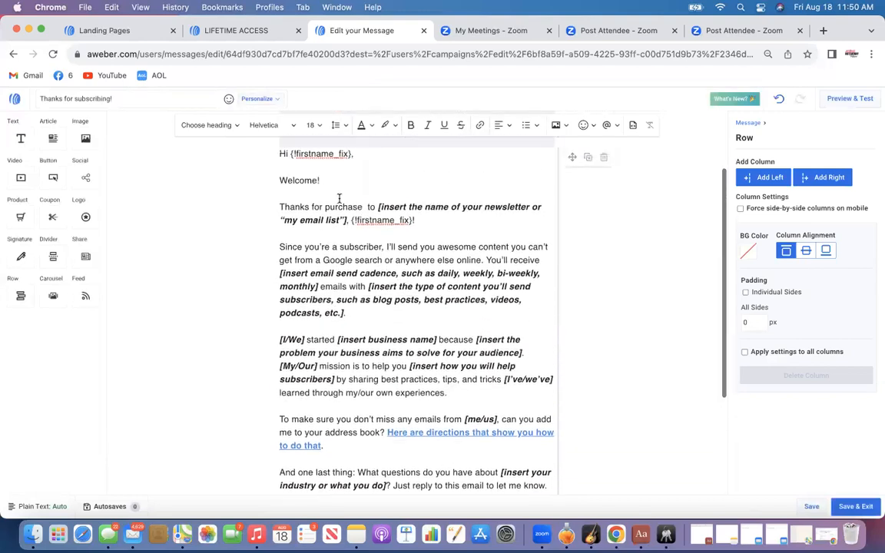
pyautogui.moveTo(279, 180); pyautogui.dragTo(535, 444)
pyautogui.press('super+k')
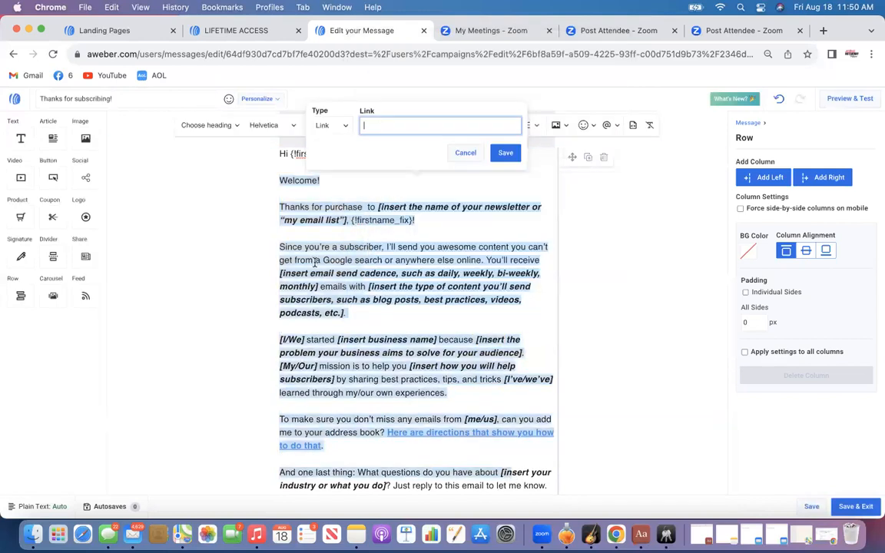
pyautogui.press('Escape')
pyautogui.press('BackSpace')
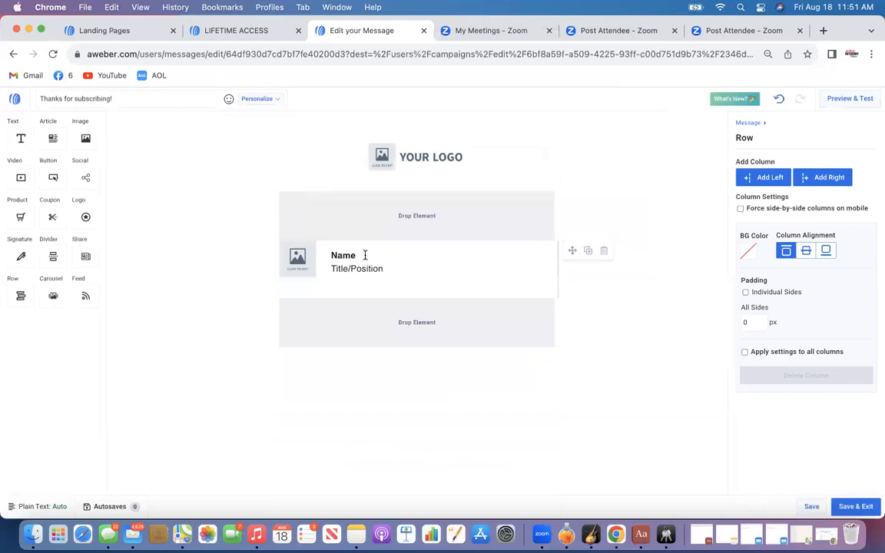
pyautogui.click(780, 101)
# Delete the Thanks for purchase paragraph together with the start of the following paragraph
pyautogui.click(281, 299)
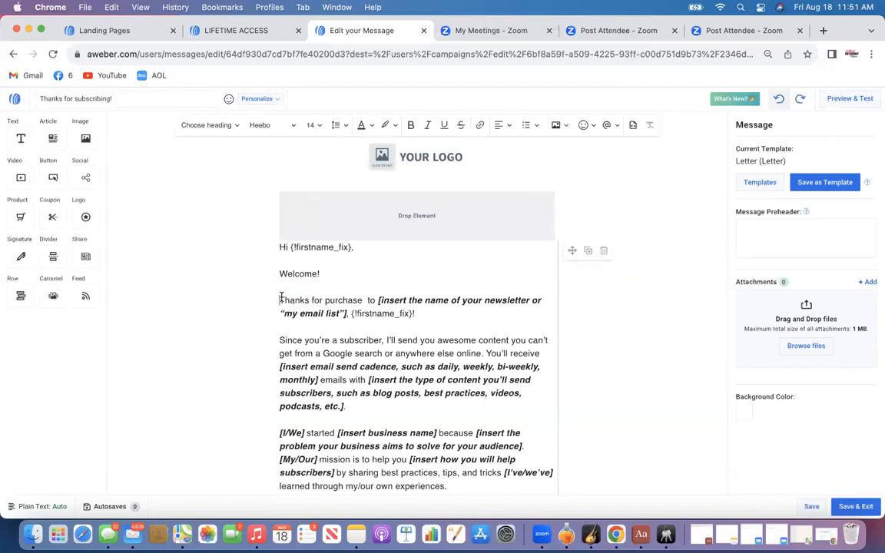
pyautogui.moveTo(281, 299); pyautogui.dragTo(476, 357)
pyautogui.press('BackSpace')
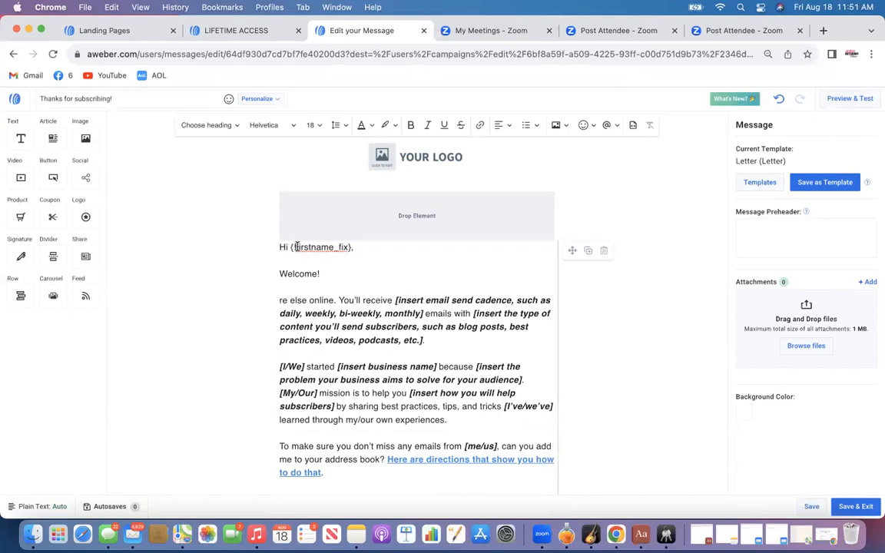
# Replace the Welcome! line with I am so excited you joined me
pyautogui.moveTo(297, 247); pyautogui.dragTo(356, 248)
pyautogui.click(366, 249)
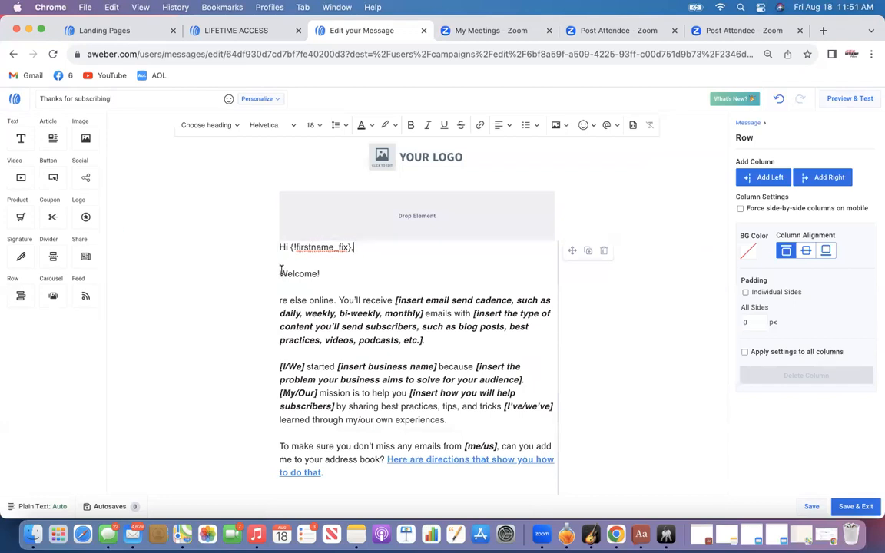
pyautogui.moveTo(280, 271); pyautogui.dragTo(320, 274)
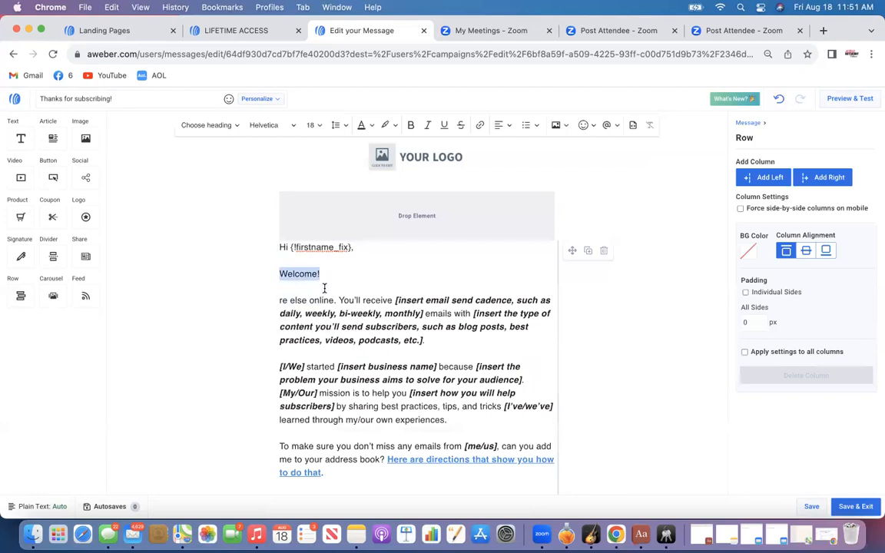
pyautogui.press('BackSpace')
pyautogui.write('I am so e')
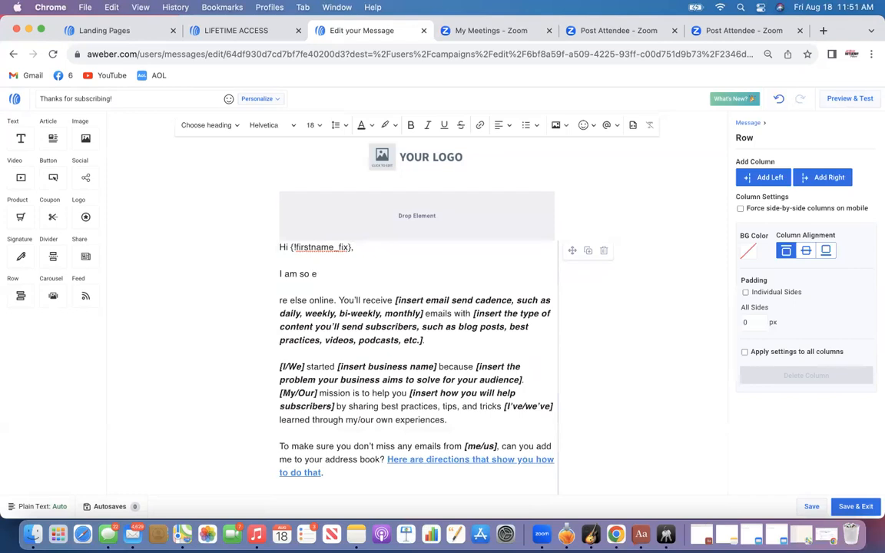
pyautogui.write('cited you')
pyautogui.press('BackSpace')
pyautogui.press('BackSpace')
pyautogui.press('BackSpace')
pyautogui.press('BackSpace')
pyautogui.press('BackSpace')
pyautogui.press('BackSpace')
pyautogui.press('BackSpace')
pyautogui.write('ed you joined me.')
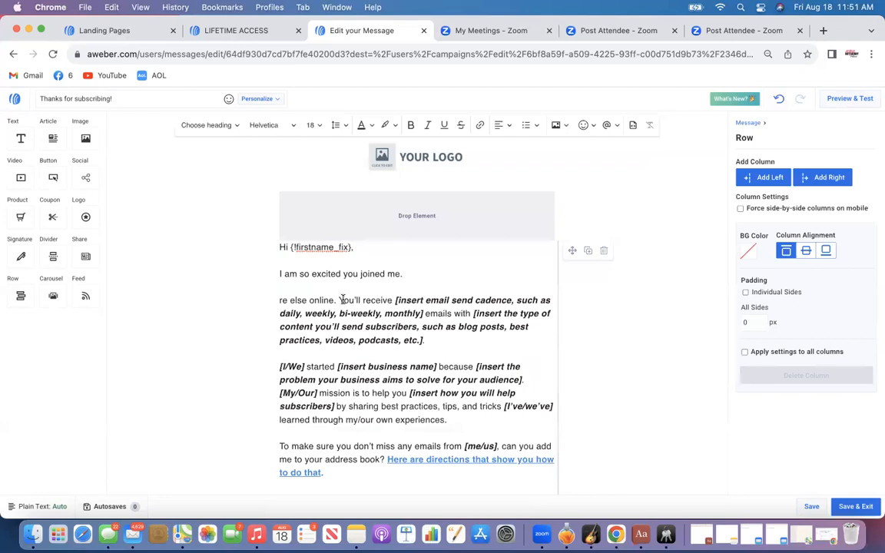
# Delete the template placeholder paragraphs, keeping only the greeting, the new line and the address-book paragraph
pyautogui.click(279, 300)
pyautogui.moveTo(279, 300); pyautogui.dragTo(453, 423)
pyautogui.press('BackSpace')
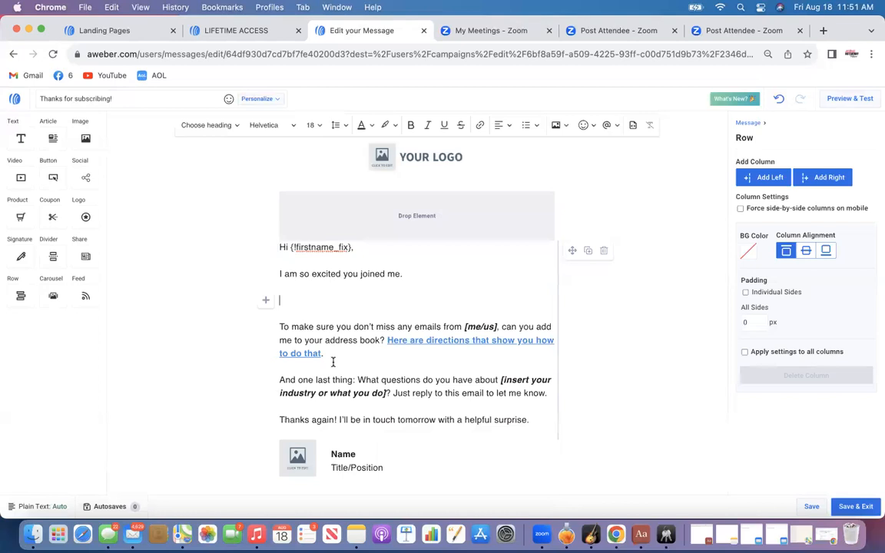
pyautogui.scroll(-1, 332, 363)
pyautogui.scroll(-1, 333, 362)
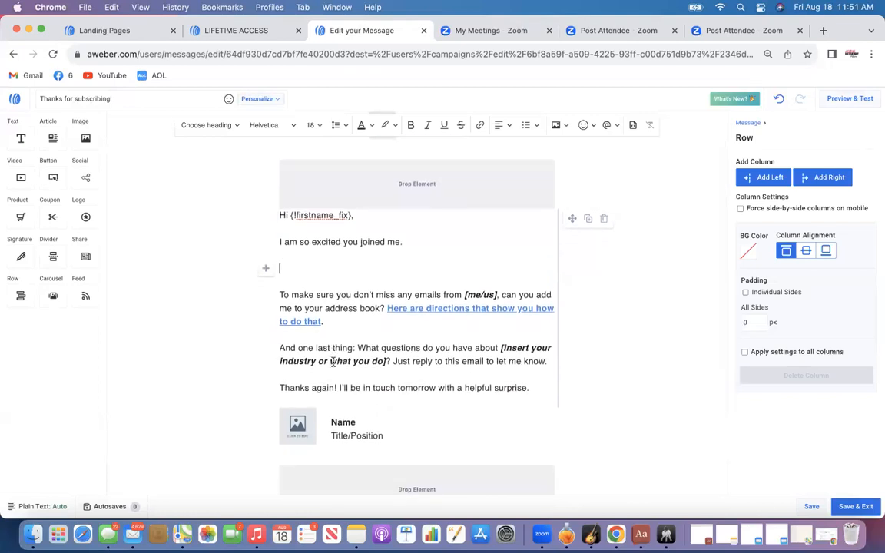
pyautogui.moveTo(532, 389); pyautogui.dragTo(288, 338)
pyautogui.press('BackSpace')
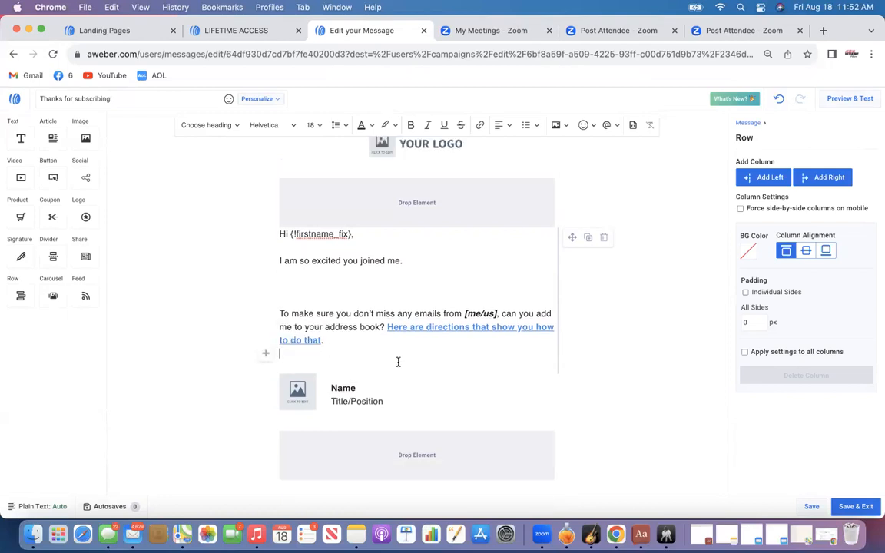
# Replace the signature image with the Let's Make Money Honey picture from My Images
pyautogui.click(298, 390)
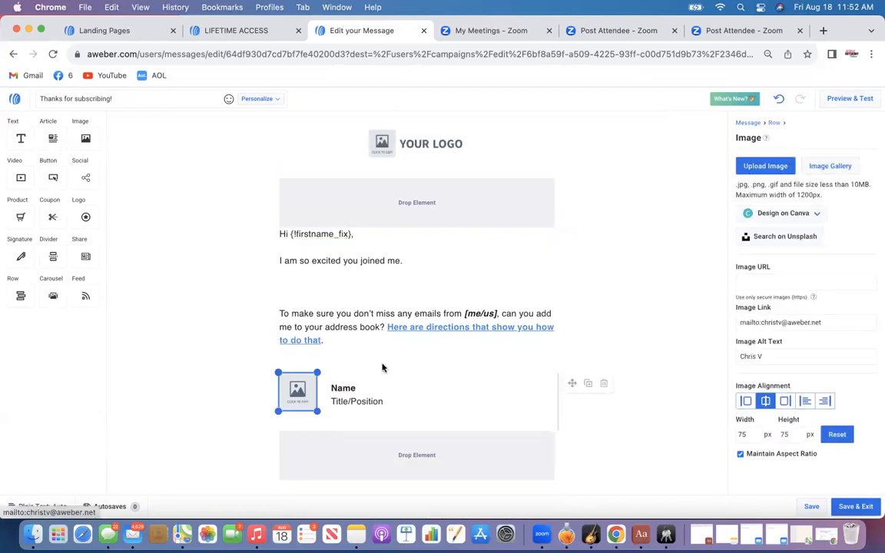
pyautogui.click(825, 168)
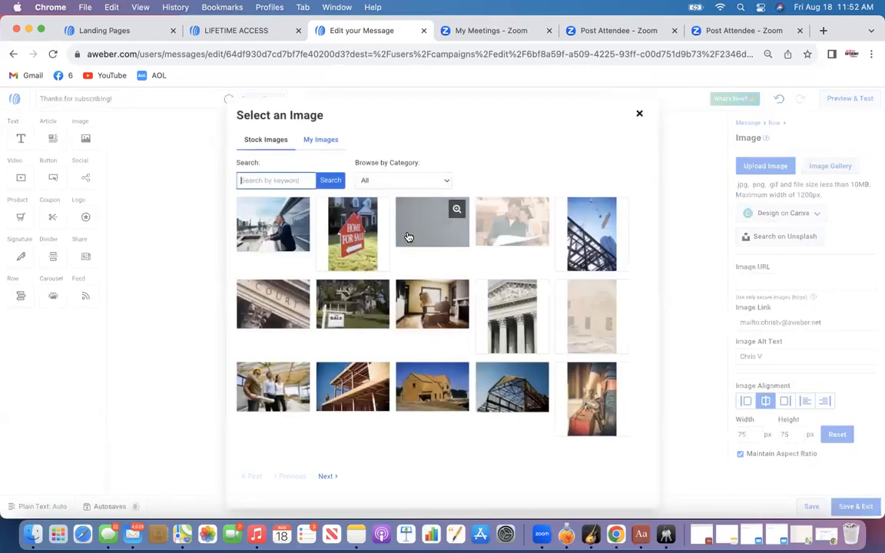
pyautogui.click(321, 140)
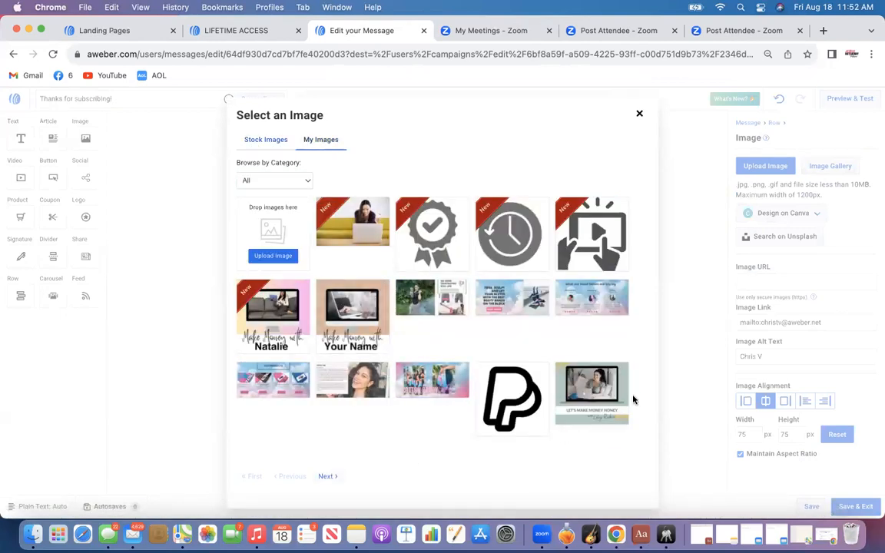
pyautogui.click(602, 395)
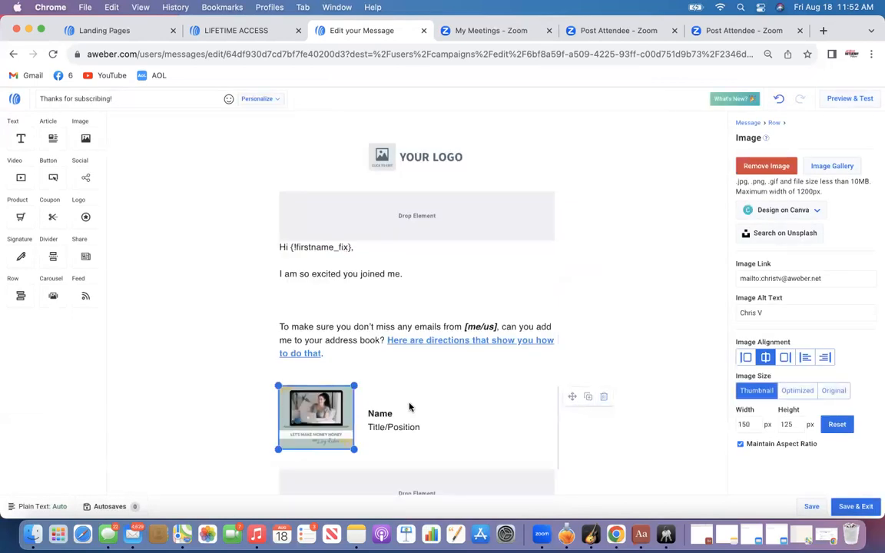
# Replace the signature's Name and Title/Position with the sender's name and social media handle
pyautogui.click(384, 415)
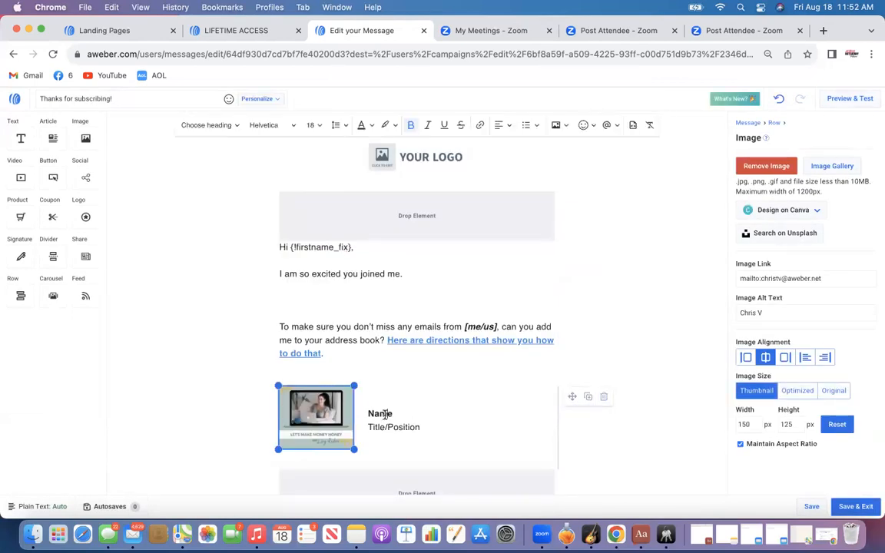
pyautogui.press('BackSpace')
pyautogui.press('BackSpace')
pyautogui.press('BackSpace')
pyautogui.press('BackSpace')
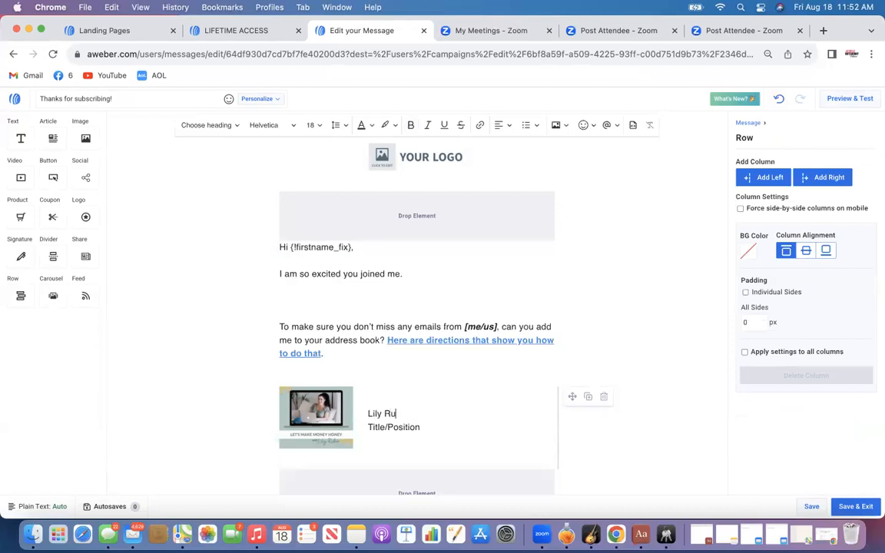
pyautogui.doubleClick(404, 427)
pyautogui.press('BackSpace')
pyautogui.write('_moneyhoney')
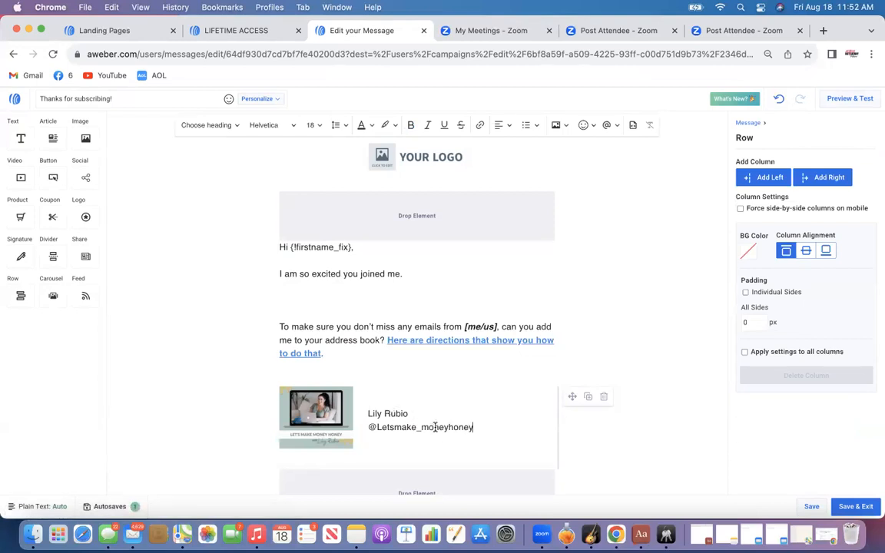
# Add the line written your welcome letter below I am so excited you joined me
pyautogui.click(305, 292)
pyautogui.write('written your')
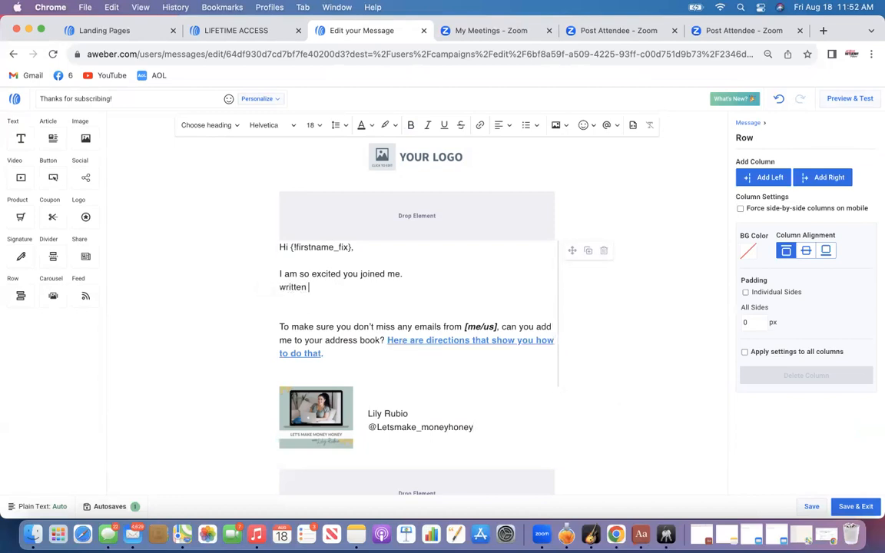
pyautogui.write(' welcome letter')
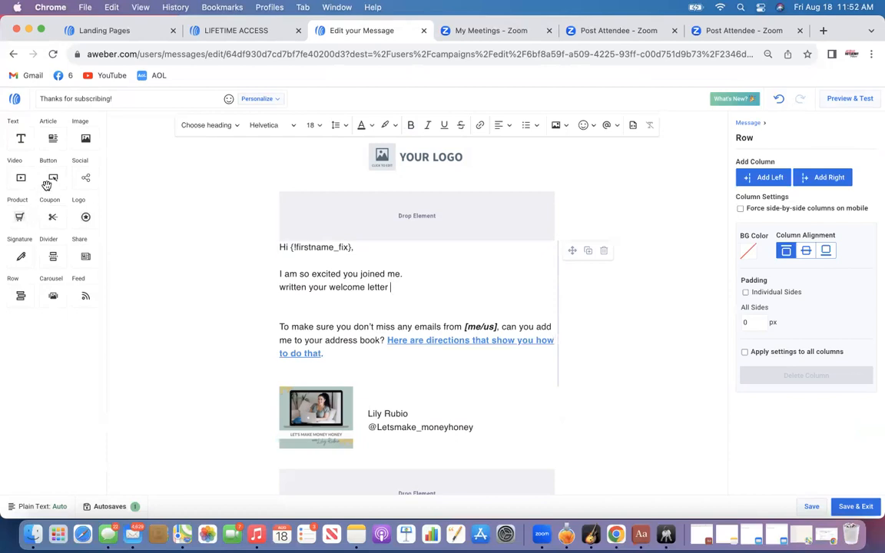
# Add a centered button above the signature and set its color to the recently used pink
pyautogui.moveTo(50, 177); pyautogui.dragTo(376, 367)
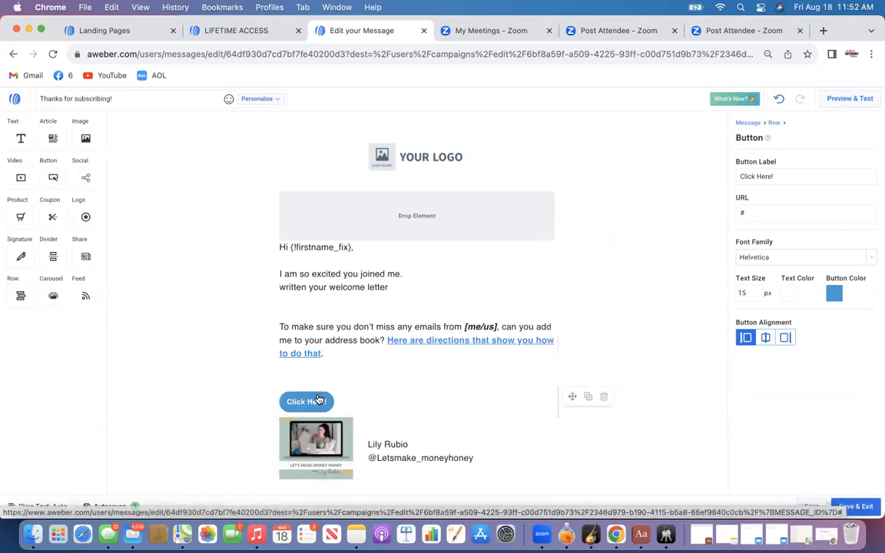
pyautogui.click(766, 339)
pyautogui.click(834, 295)
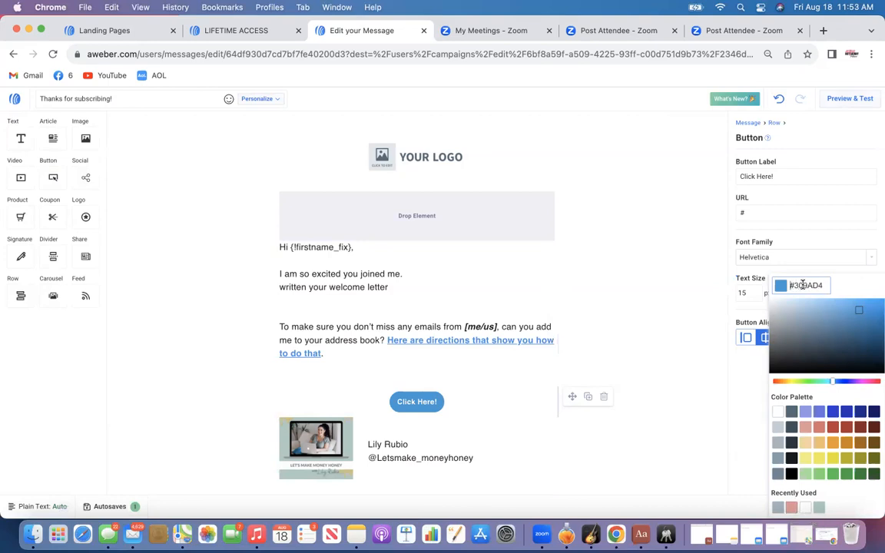
pyautogui.click(791, 510)
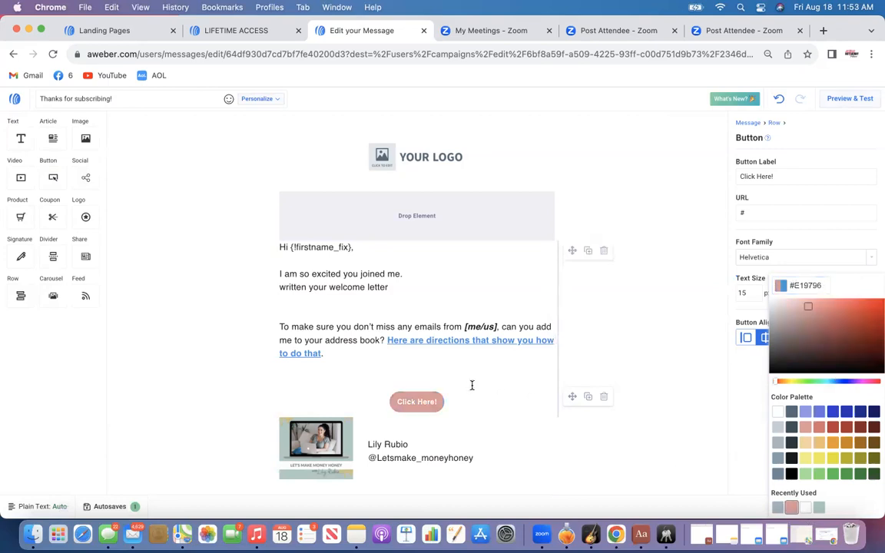
pyautogui.click(443, 405)
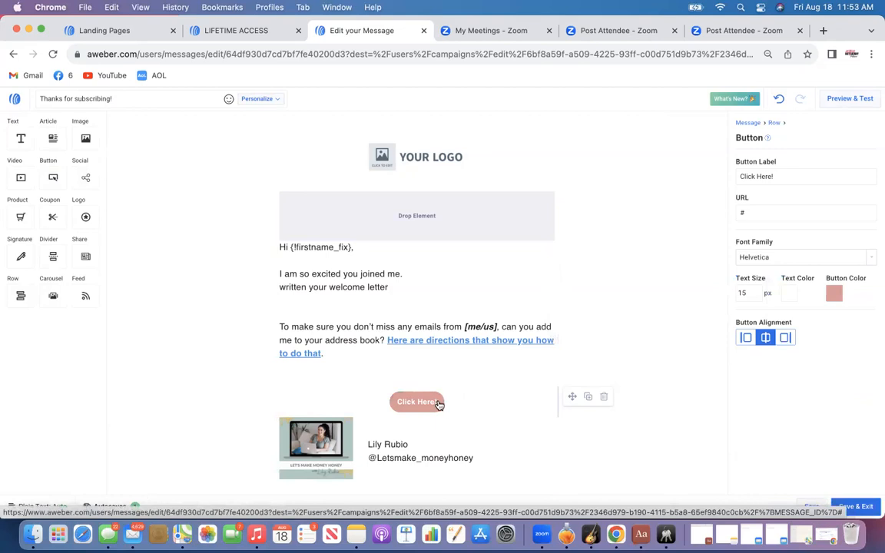
pyautogui.press('BackSpace')
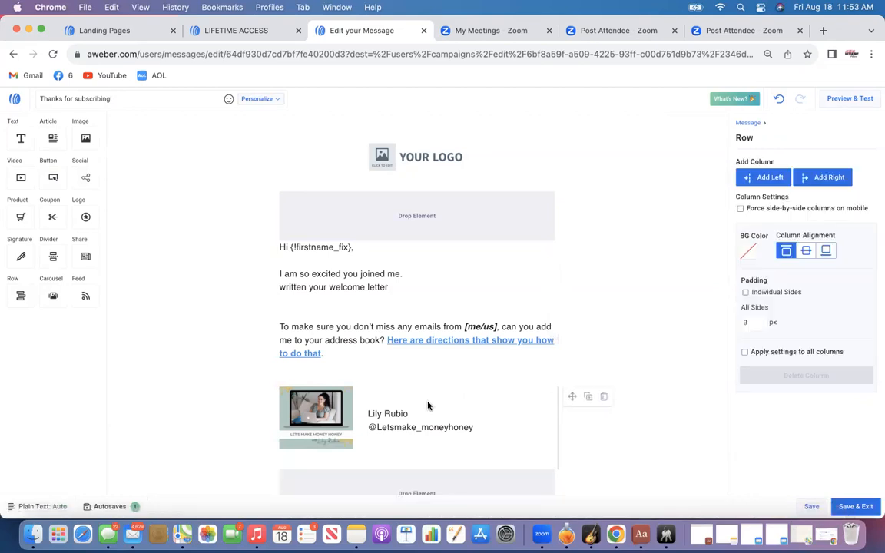
pyautogui.click(780, 102)
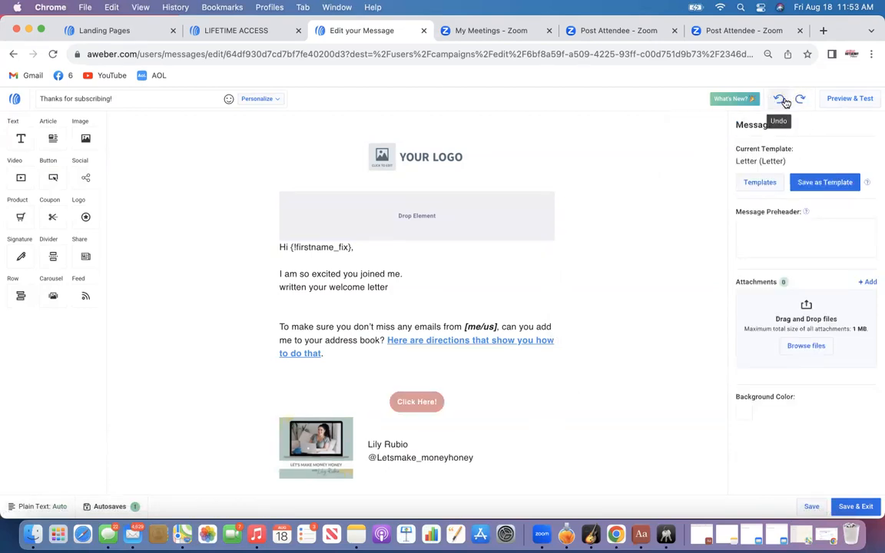
# Set the button label to CLICK HERE TO ACCESS THE LEARN & EARN COURSE
pyautogui.click(427, 398)
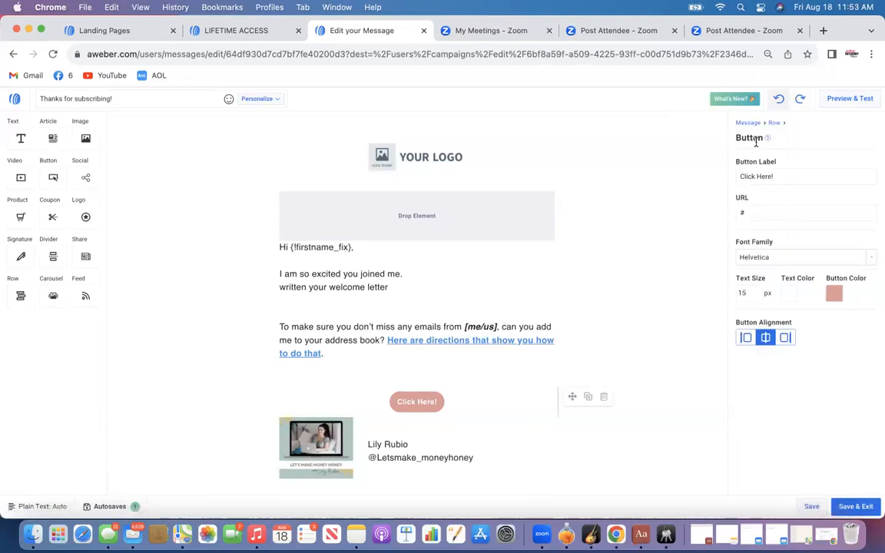
pyautogui.click(780, 177)
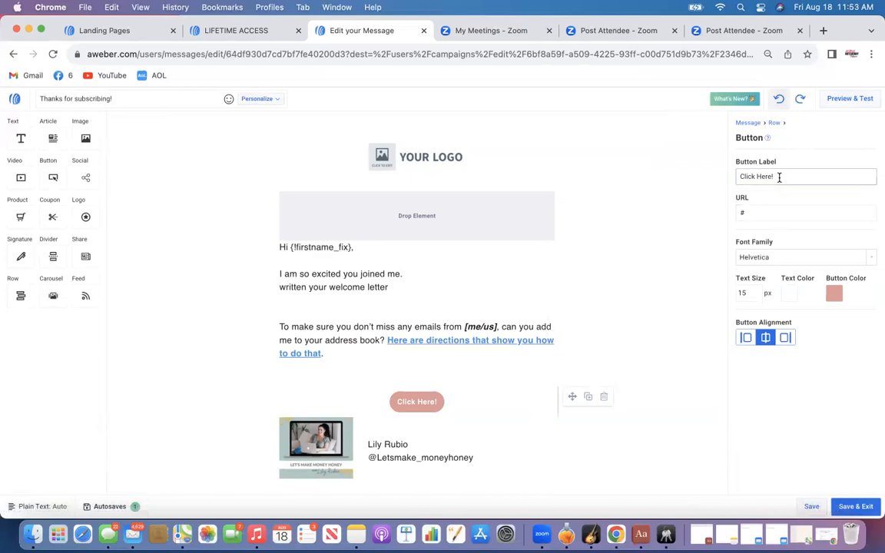
pyautogui.press('BackSpace')
pyautogui.press('BackSpace')
pyautogui.press('BackSpace')
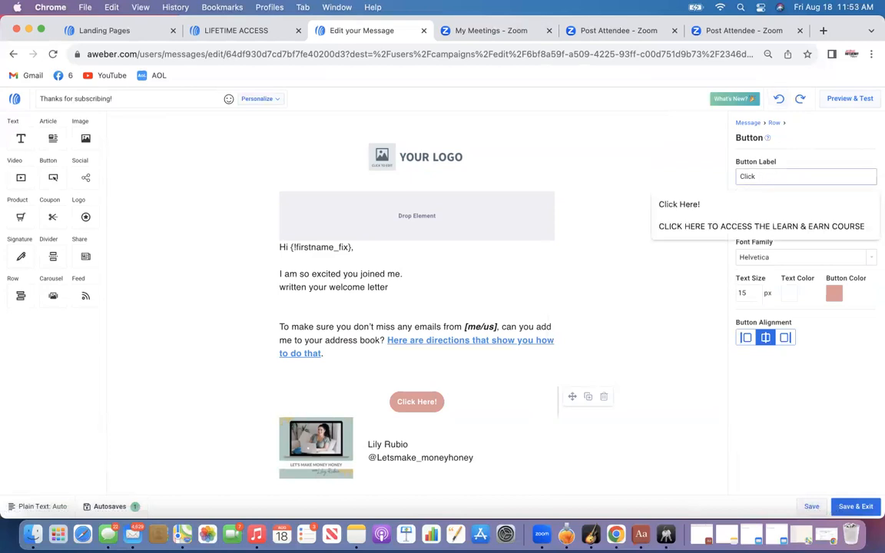
pyautogui.press('BackSpace')
pyautogui.press('BackSpace')
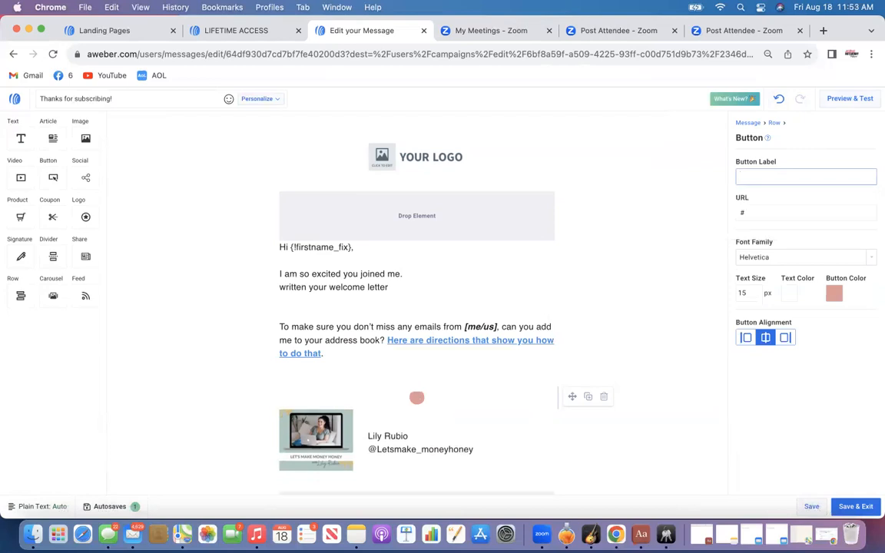
pyautogui.write('c')
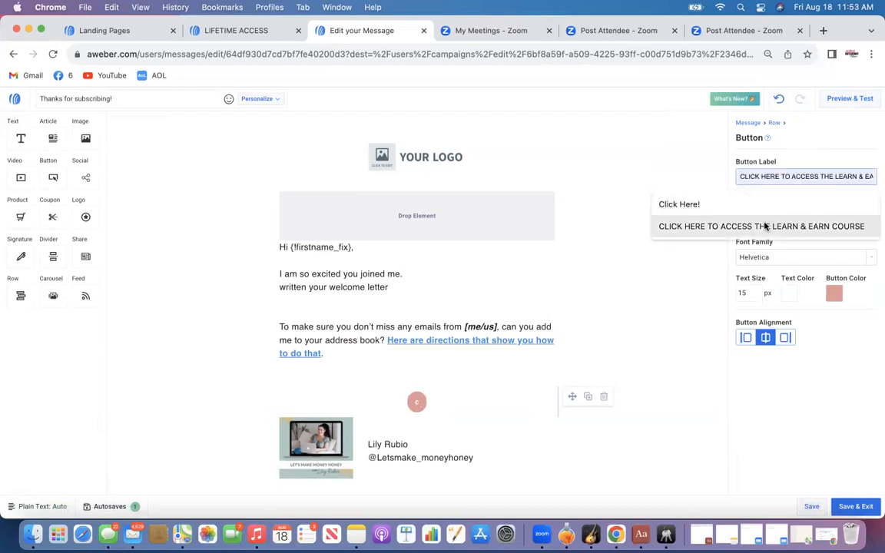
pyautogui.click(765, 226)
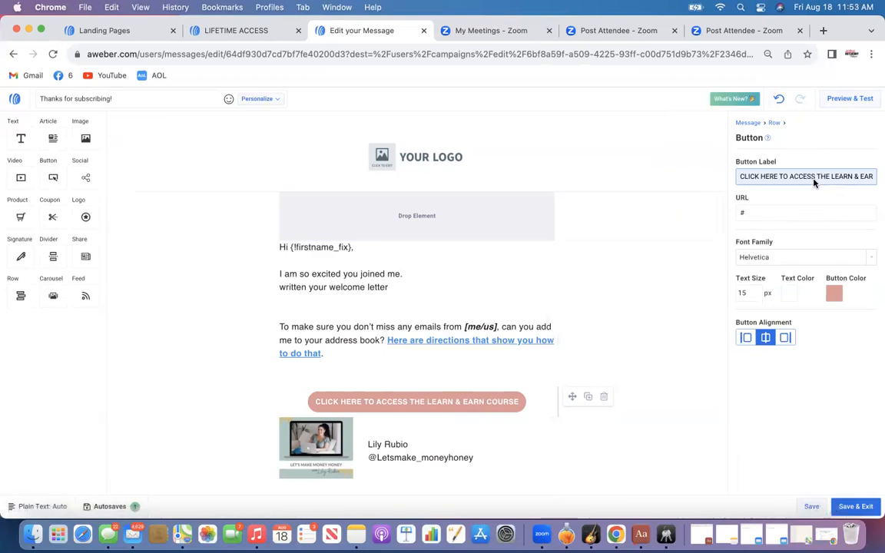
# Copy the personal invite link from the Learn & Earn Profits Online group's membership settings on skool.com
pyautogui.click(752, 212)
pyautogui.doubleClick(752, 212)
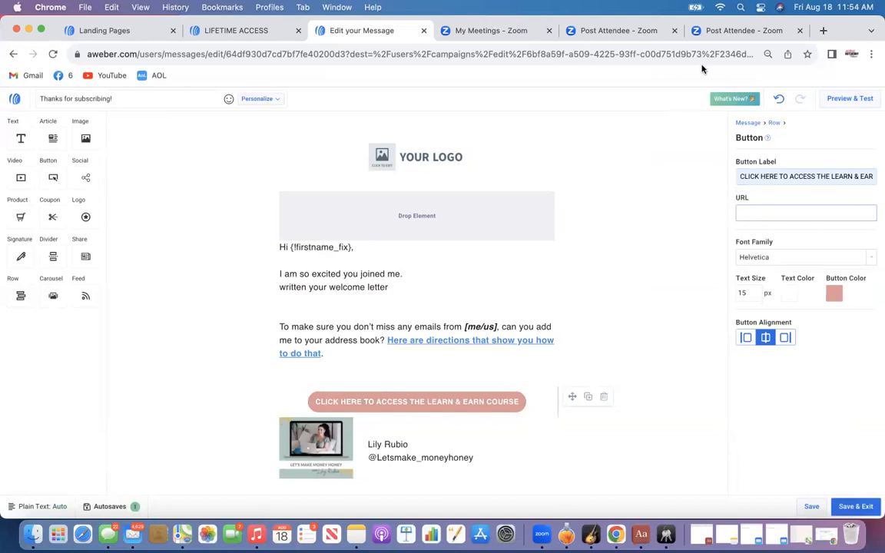
pyautogui.click(605, 33)
pyautogui.click(563, 60)
pyautogui.write('sk')
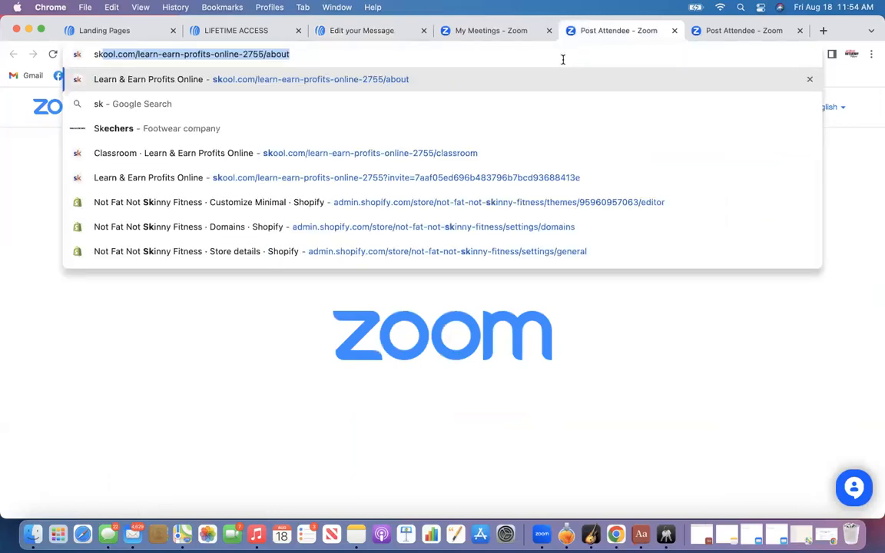
pyautogui.press('Return')
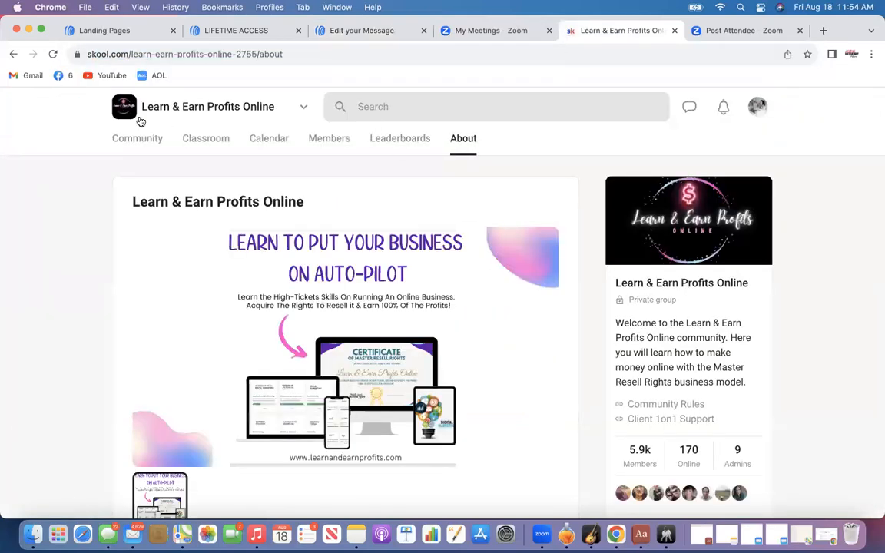
pyautogui.scroll(-4, 306, 219)
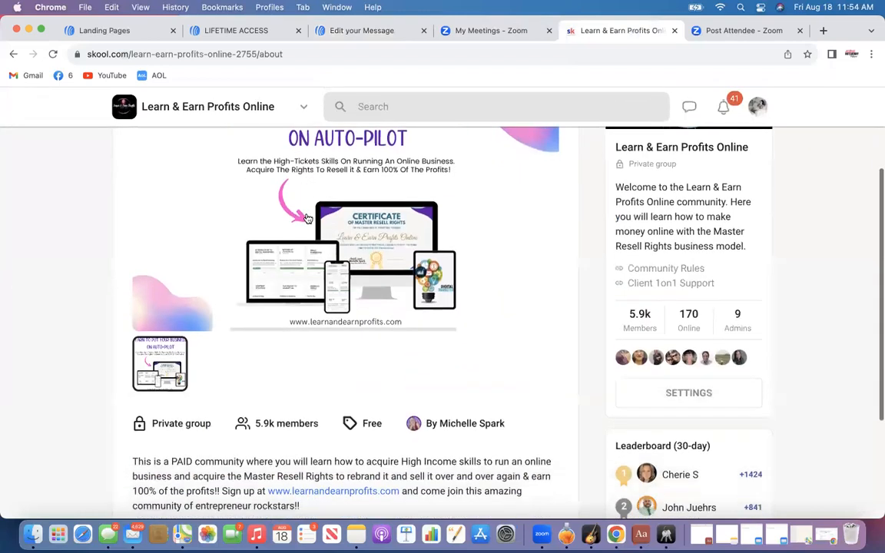
pyautogui.click(668, 393)
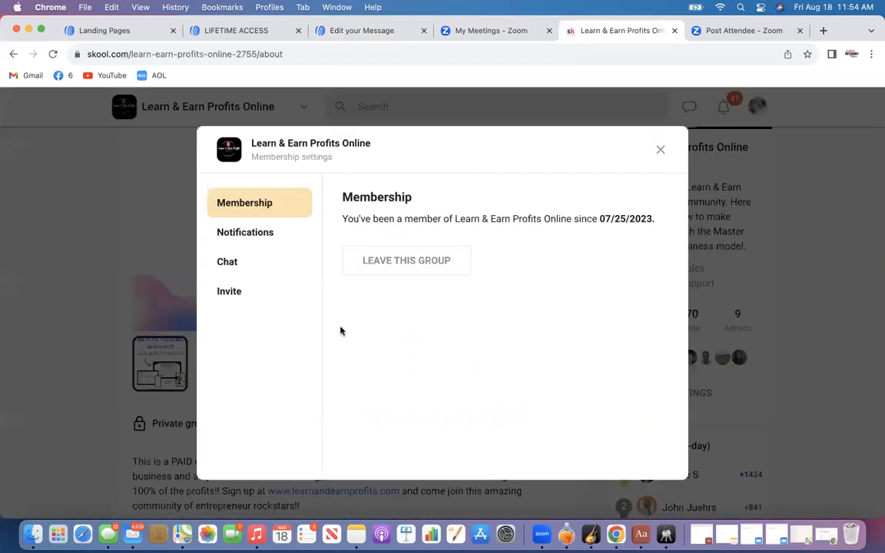
pyautogui.click(233, 291)
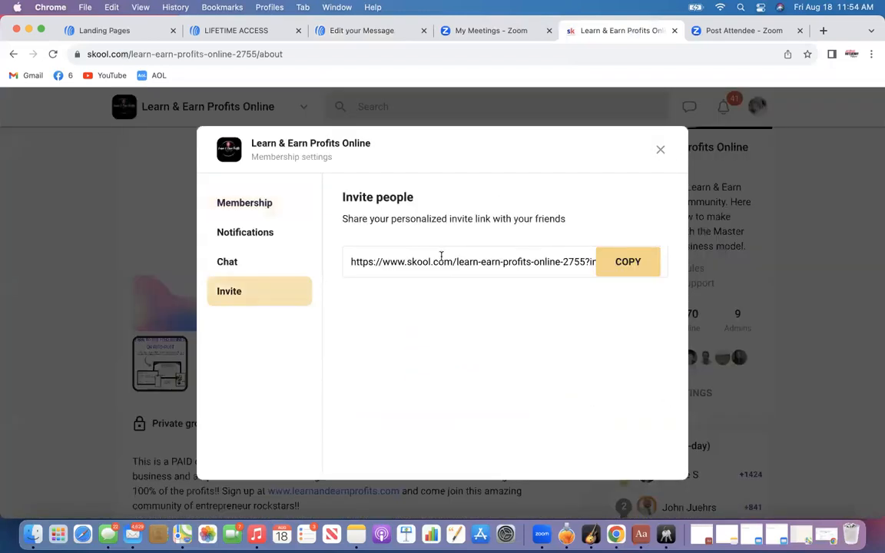
pyautogui.click(441, 264)
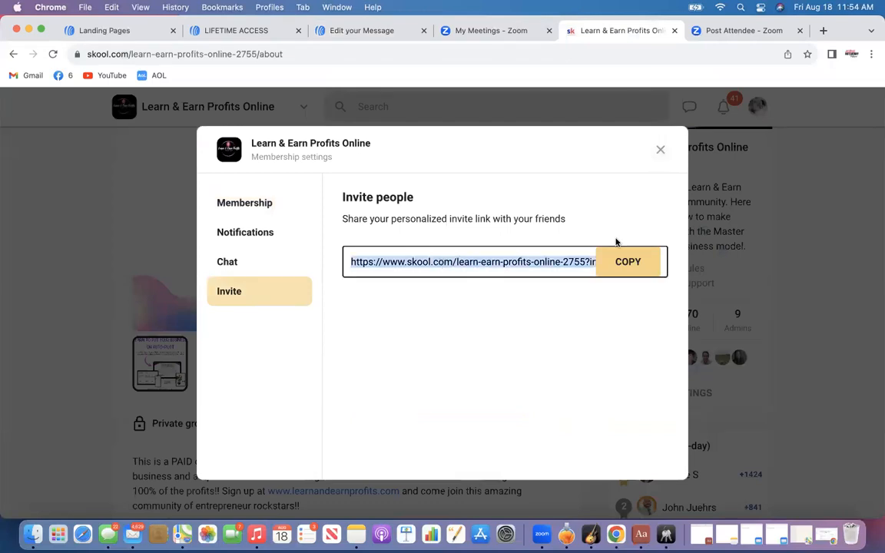
pyautogui.click(626, 261)
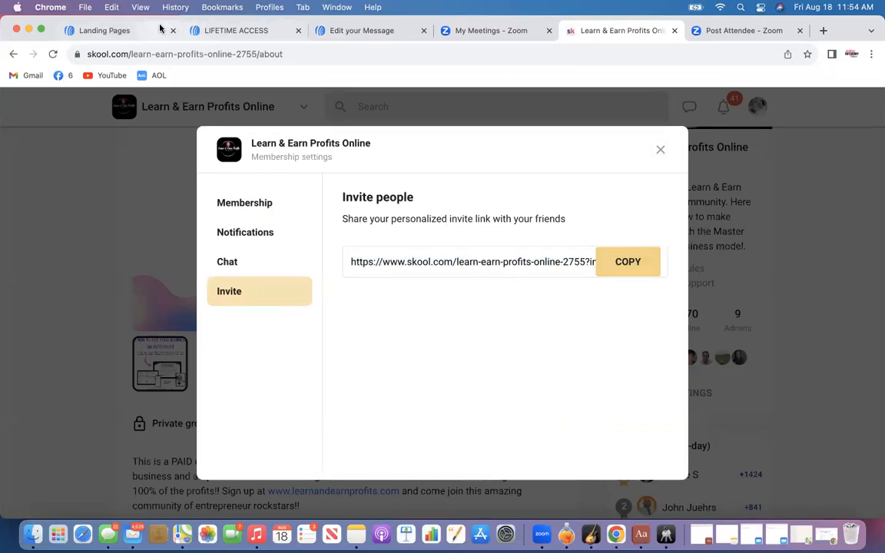
# Paste the copied invite link into the button's URL in the email editor
pyautogui.click(231, 30)
pyautogui.click(122, 30)
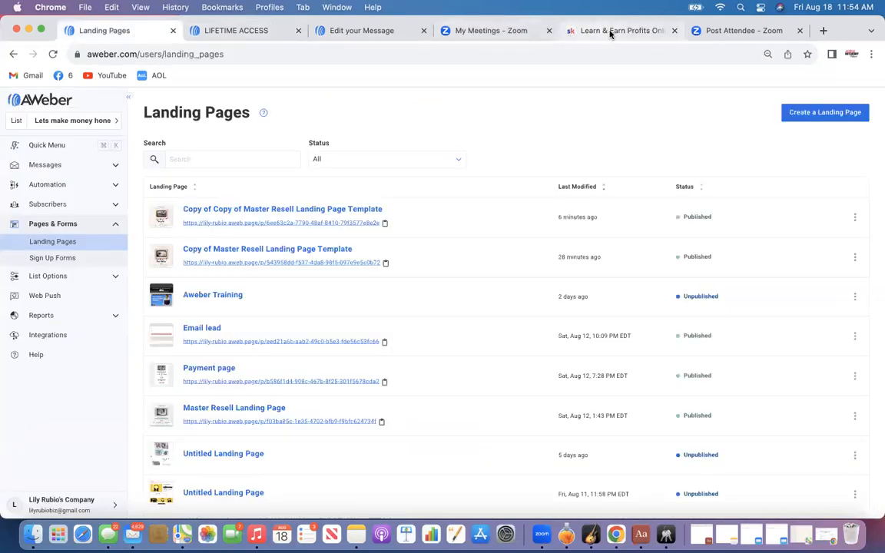
pyautogui.click(345, 31)
pyautogui.click(749, 210)
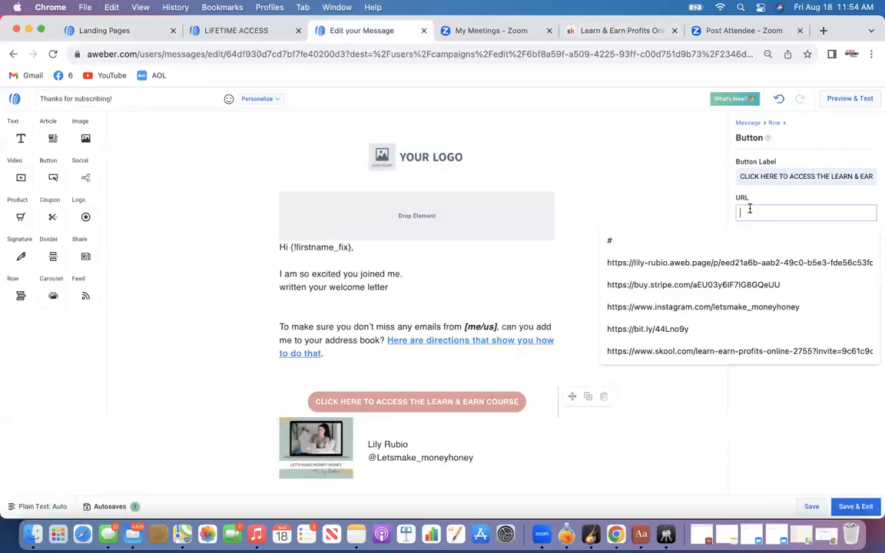
pyautogui.press('super+v')
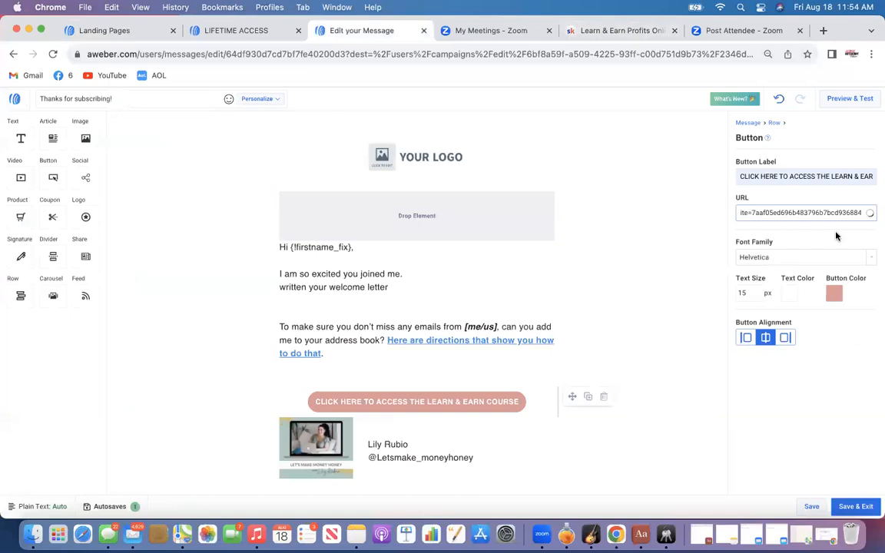
pyautogui.moveTo(871, 219)
pyautogui.press('Left')
pyautogui.press('Left')
pyautogui.press('Left')
pyautogui.press('Left')
pyautogui.press('Left')
pyautogui.press('Left')
pyautogui.press('Left')
pyautogui.press('Left')
pyautogui.press('Left')
pyautogui.press('Left')
pyautogui.press('Left')
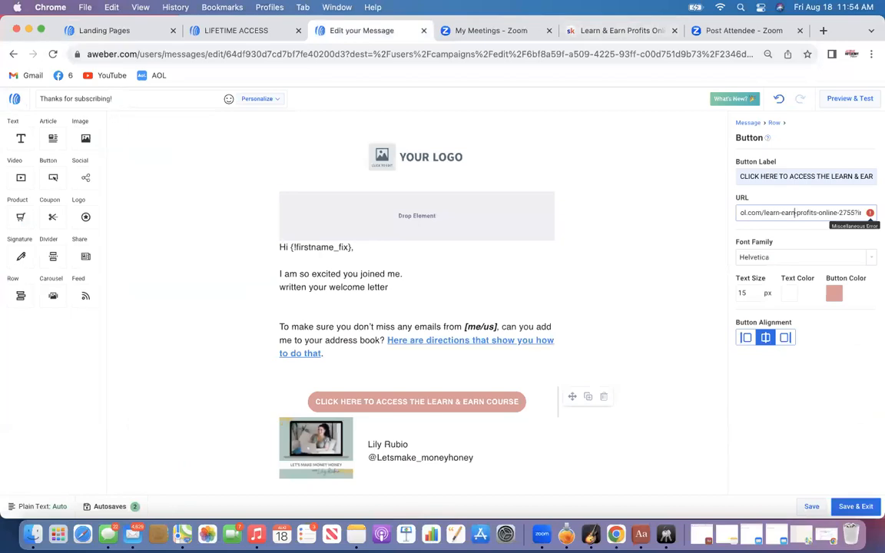
pyautogui.press('Left')
pyautogui.press('Left')
pyautogui.press('Left')
pyautogui.press('Left')
pyautogui.press('Left')
pyautogui.press('Left')
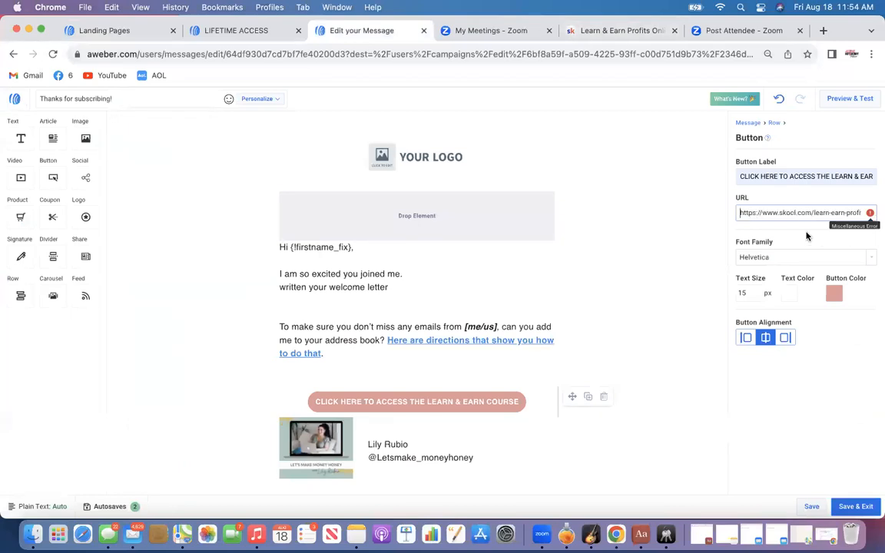
# Replace the button's URL with the skool.com learn-earn-profits-online-2755 invite link from the suggestions
pyautogui.click(858, 212)
pyautogui.press('super+a')
pyautogui.press('BackSpace')
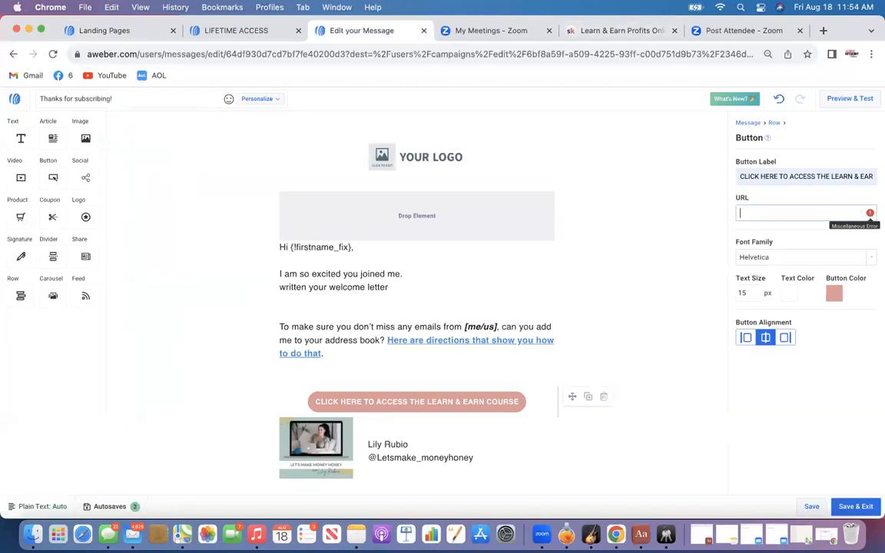
pyautogui.click(754, 209)
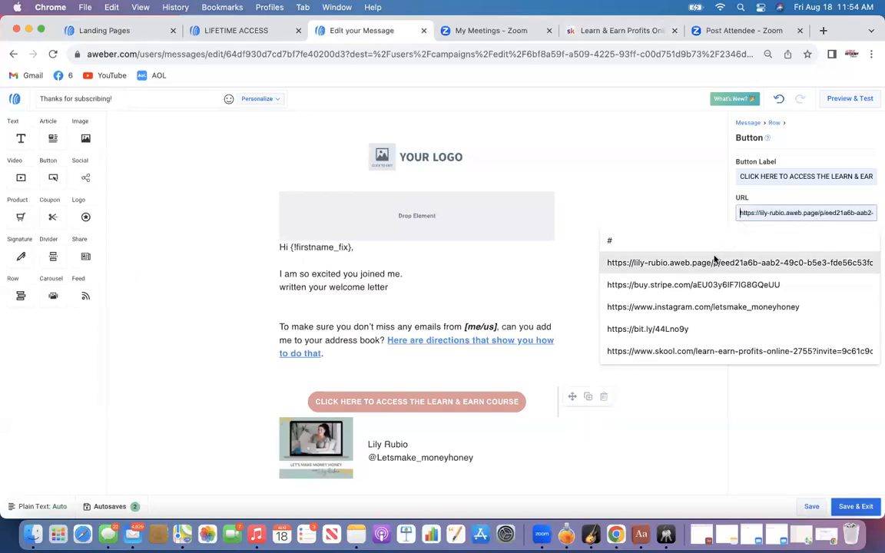
pyautogui.click(713, 357)
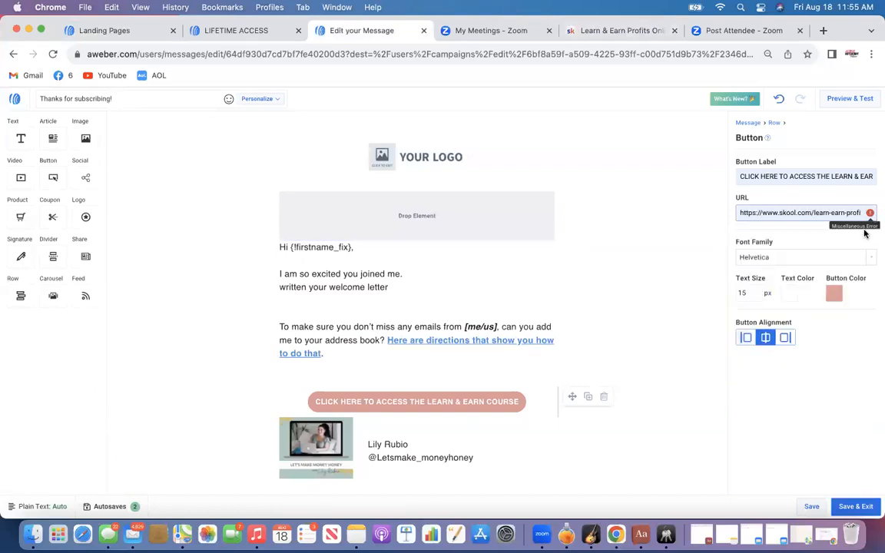
# Preview the email and test the course button's link
pyautogui.click(840, 99)
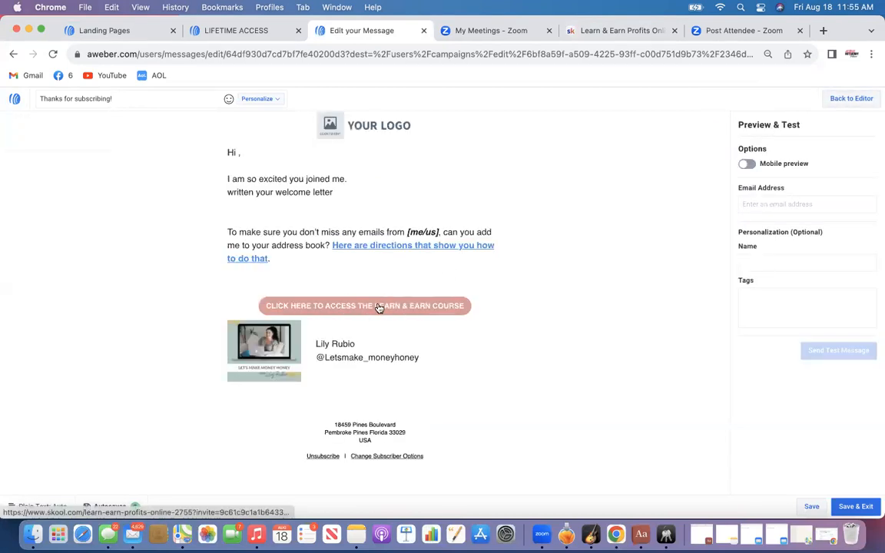
pyautogui.click(378, 307)
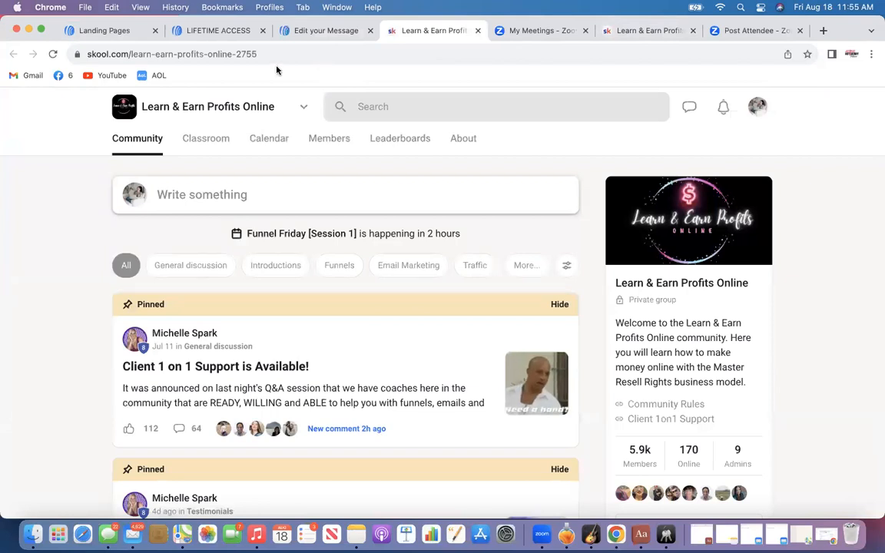
pyautogui.click(324, 31)
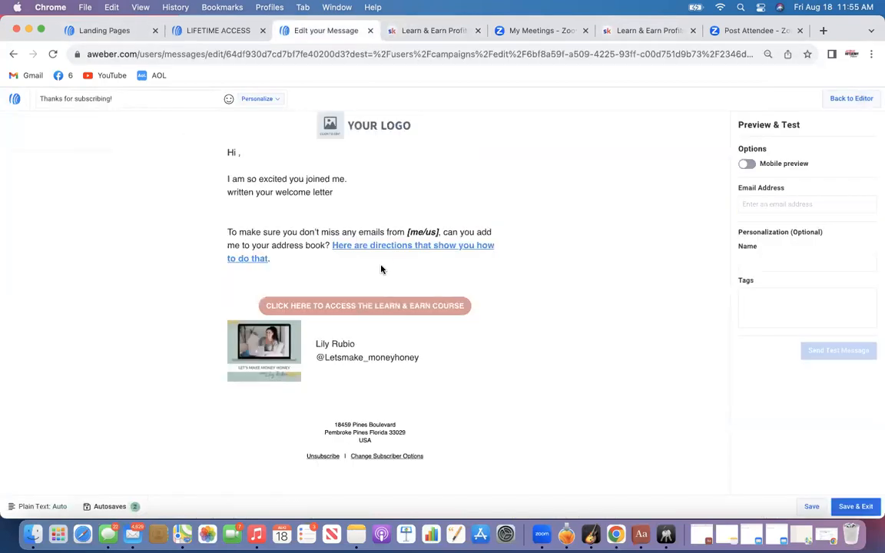
pyautogui.click(381, 306)
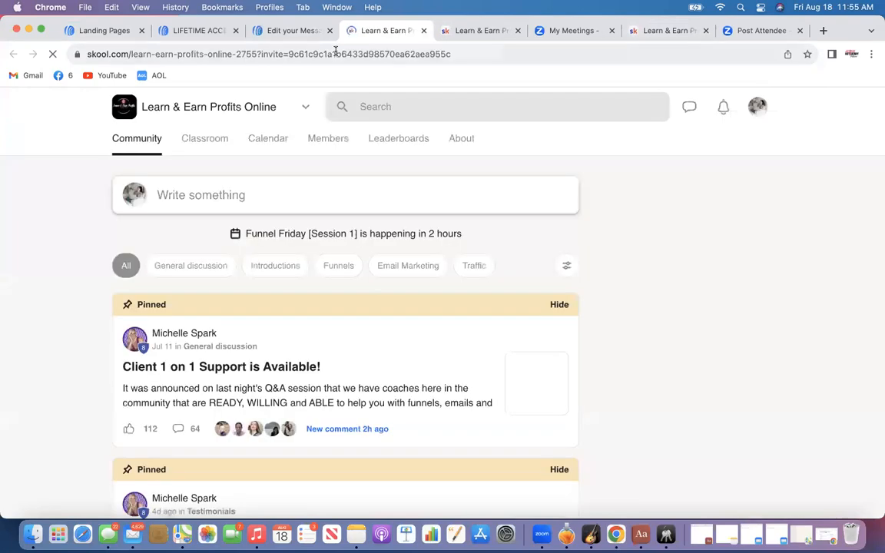
pyautogui.click(424, 31)
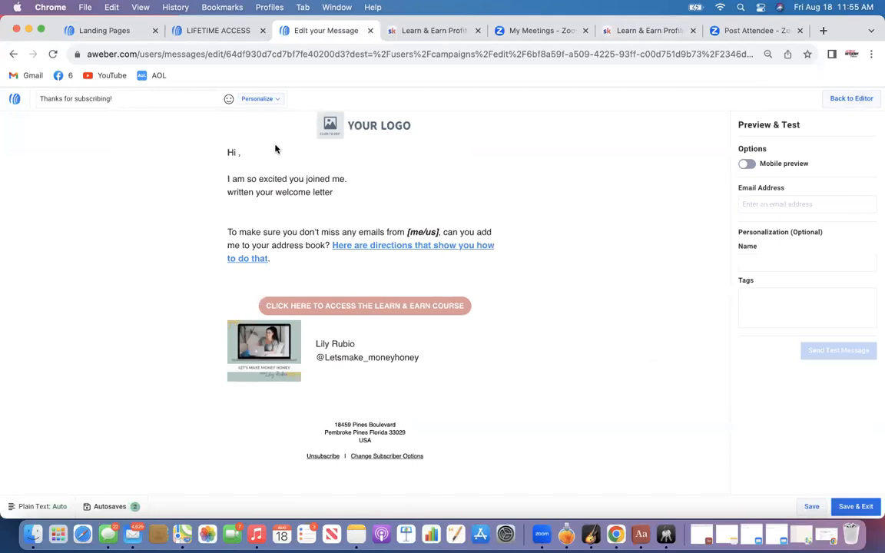
pyautogui.click(123, 31)
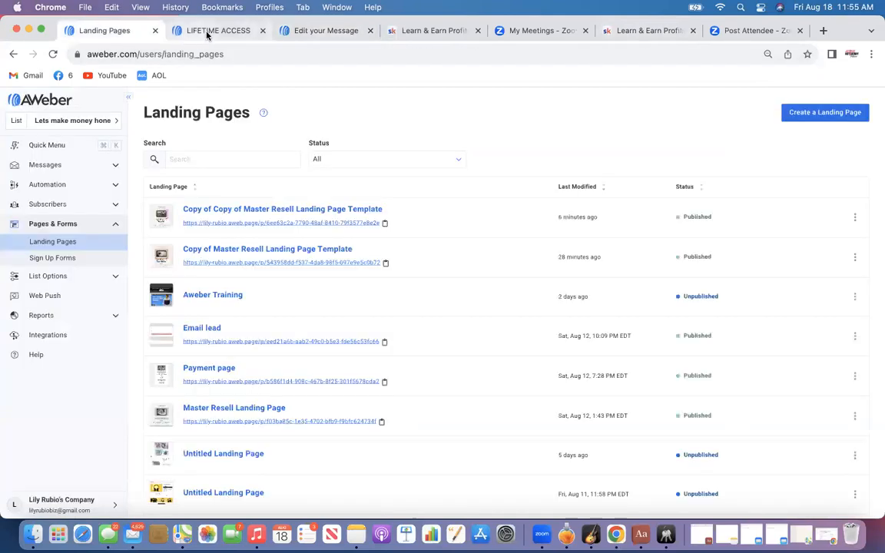
pyautogui.click(276, 30)
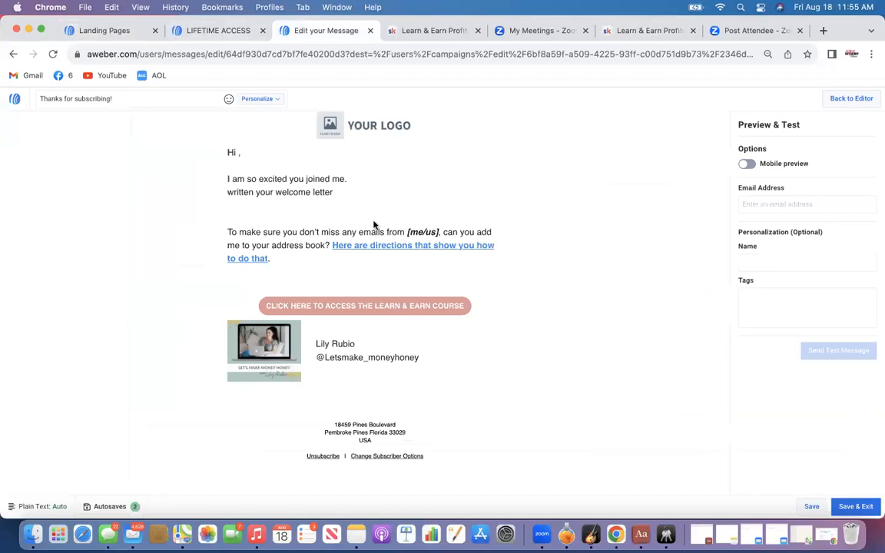
# Test the course button's link from the preview, return to the editor and check the button's URL
pyautogui.click(411, 311)
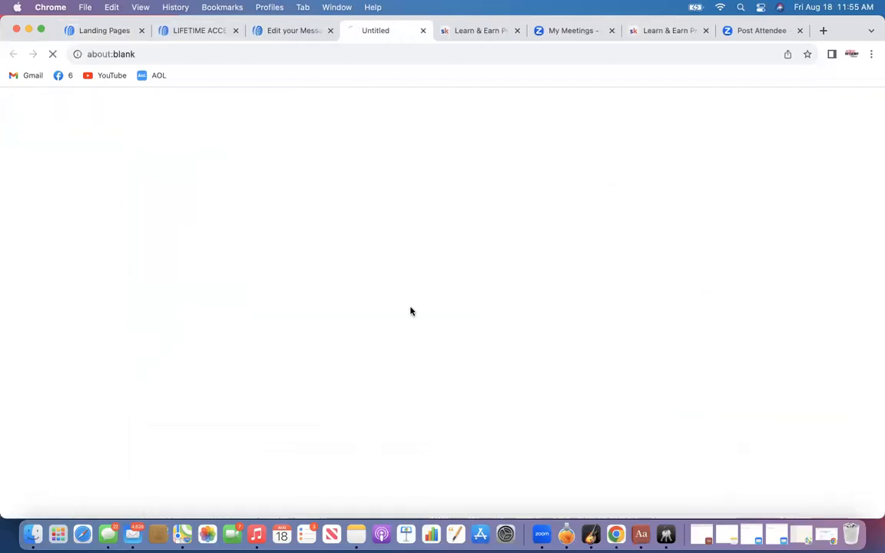
pyautogui.click(282, 32)
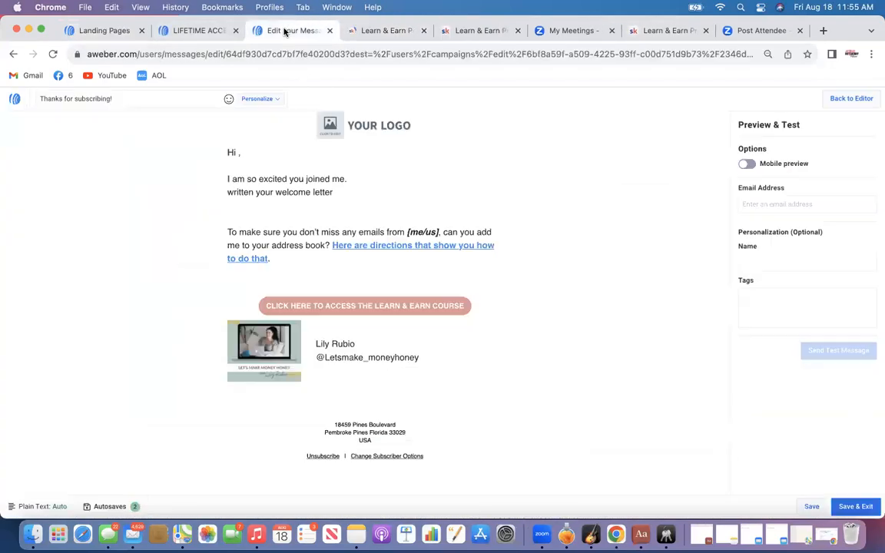
pyautogui.click(846, 103)
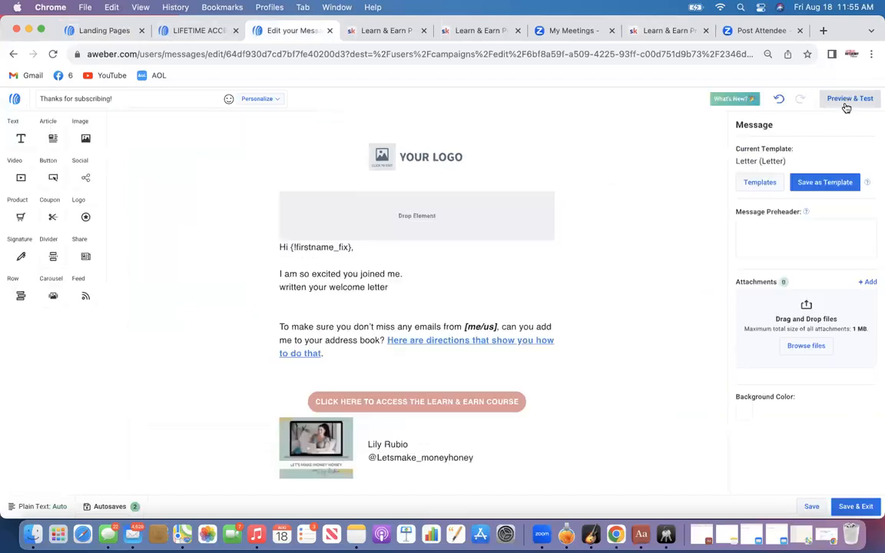
pyautogui.click(485, 401)
pyautogui.click(795, 212)
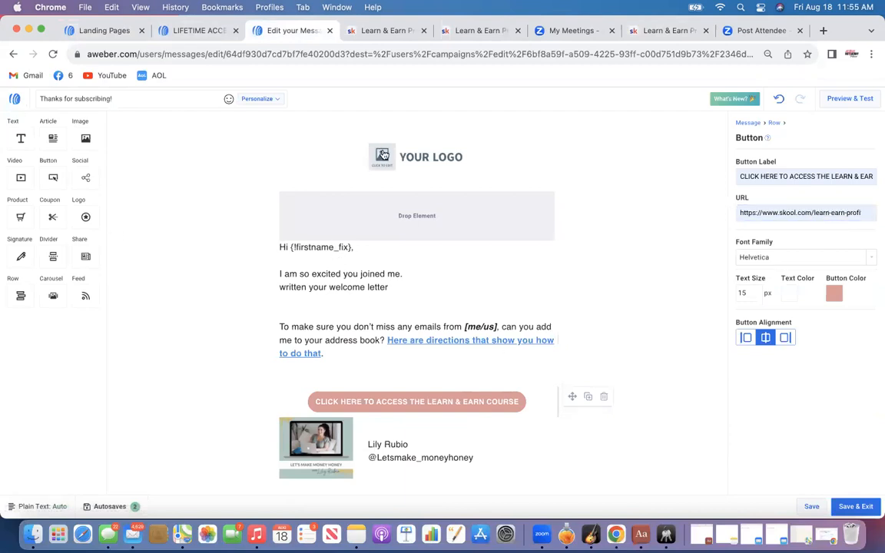
pyautogui.click(384, 157)
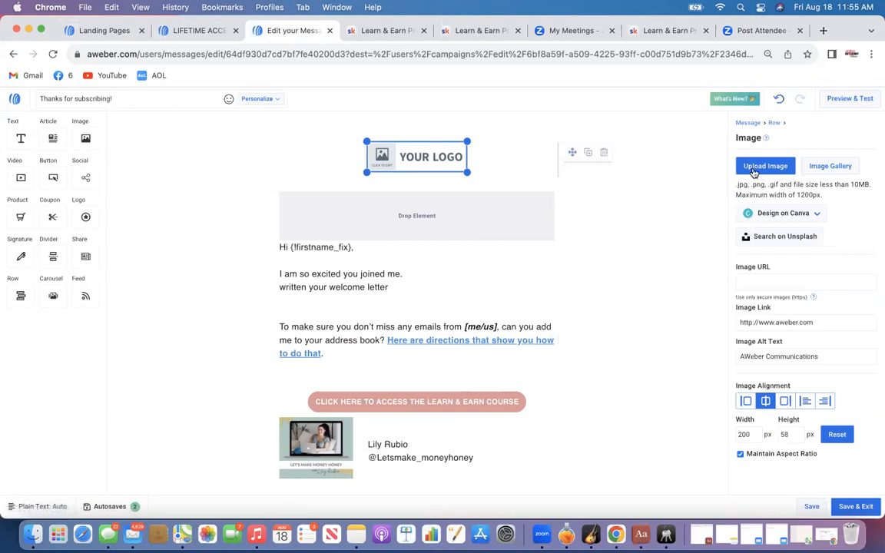
pyautogui.click(758, 167)
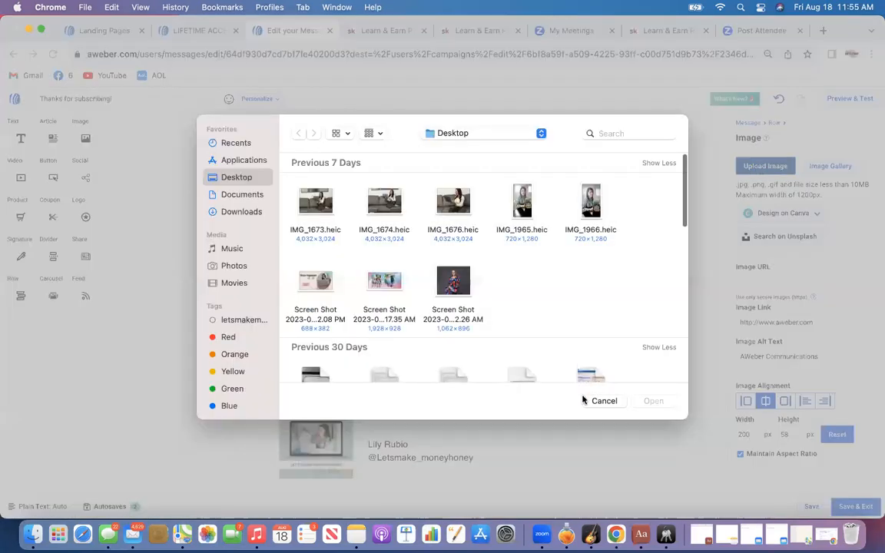
pyautogui.click(602, 402)
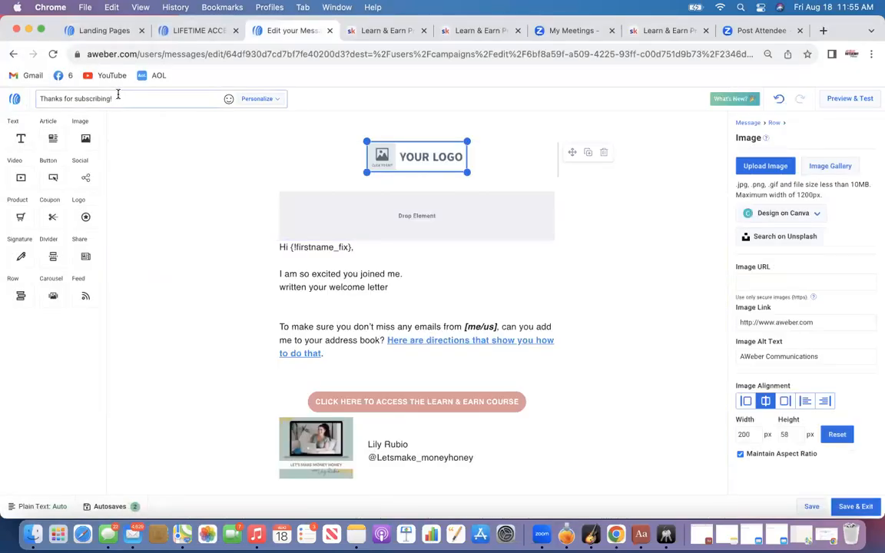
# Change the email subject to You're In! followed by a thumbs-up emoji
pyautogui.moveTo(118, 94); pyautogui.dragTo(33, 100)
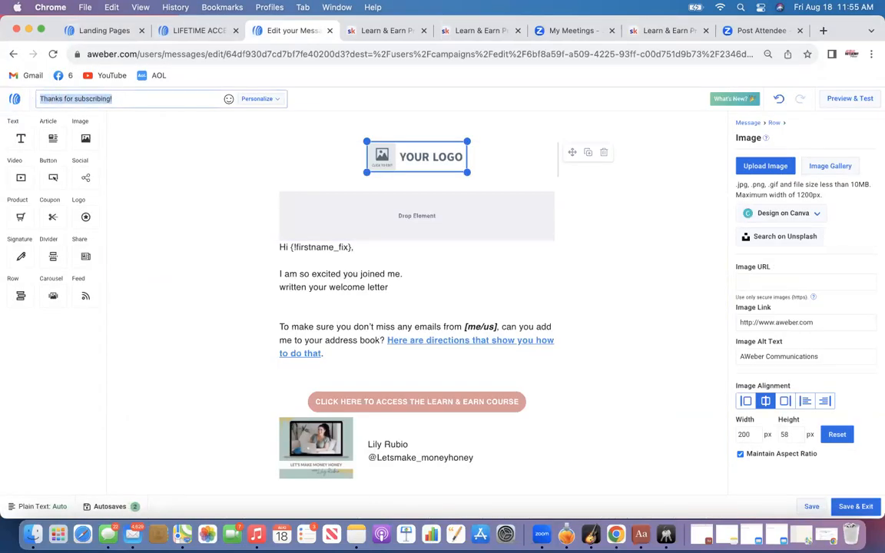
pyautogui.press('BackSpace')
pyautogui.write('You')
pyautogui.click(229, 99)
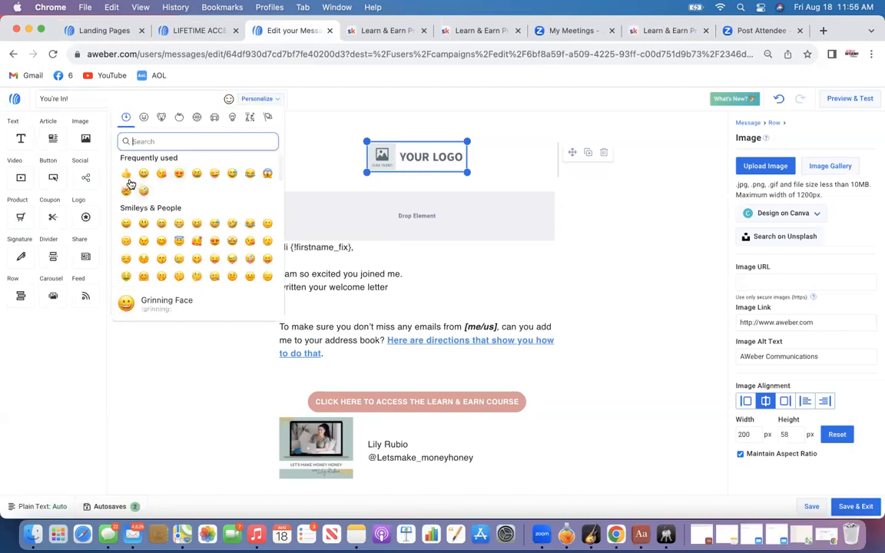
pyautogui.click(126, 174)
pyautogui.click(153, 240)
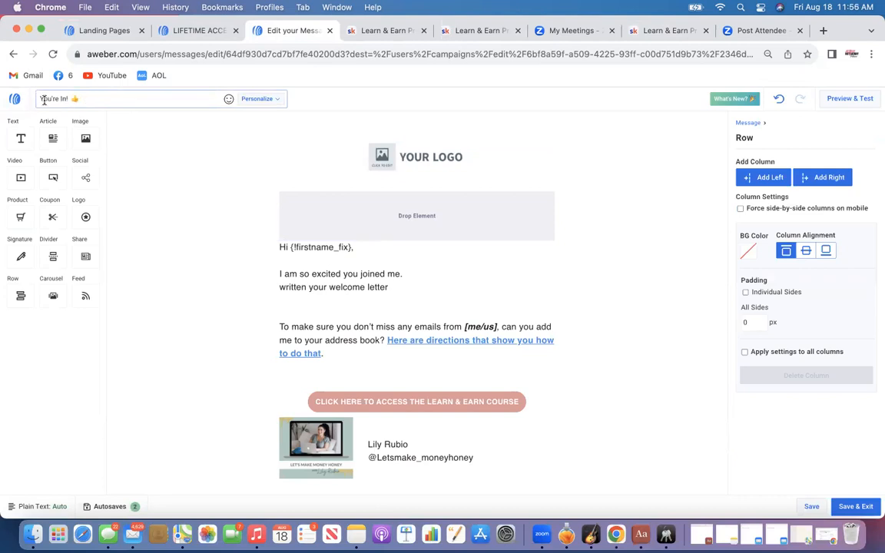
# Preview the welcome email in mobile view
pyautogui.click(858, 102)
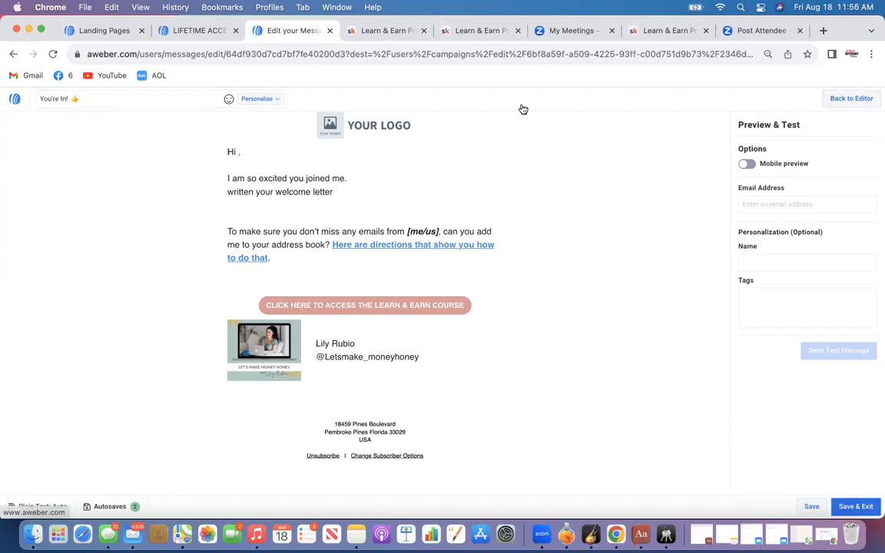
pyautogui.click(747, 163)
pyautogui.scroll(-3, 378, 299)
pyautogui.scroll(3, 379, 302)
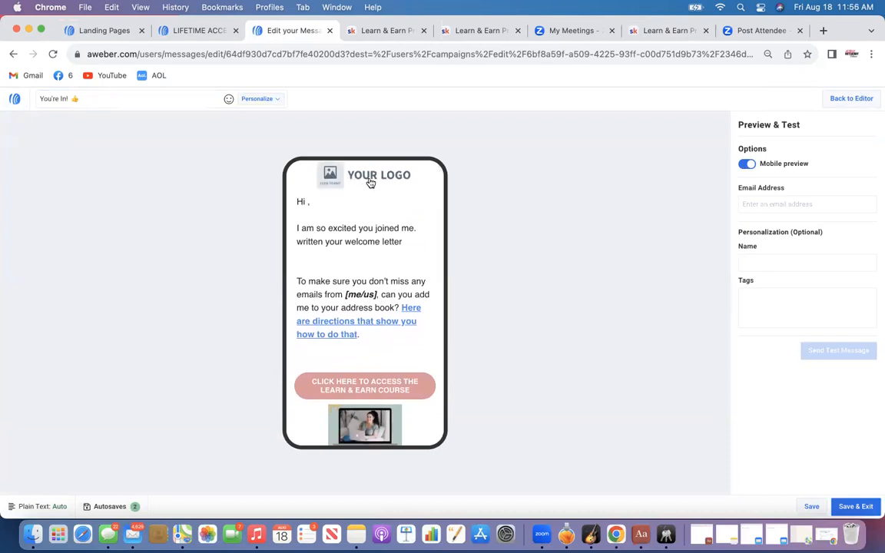
pyautogui.scroll(-5, 369, 181)
pyautogui.scroll(5, 364, 296)
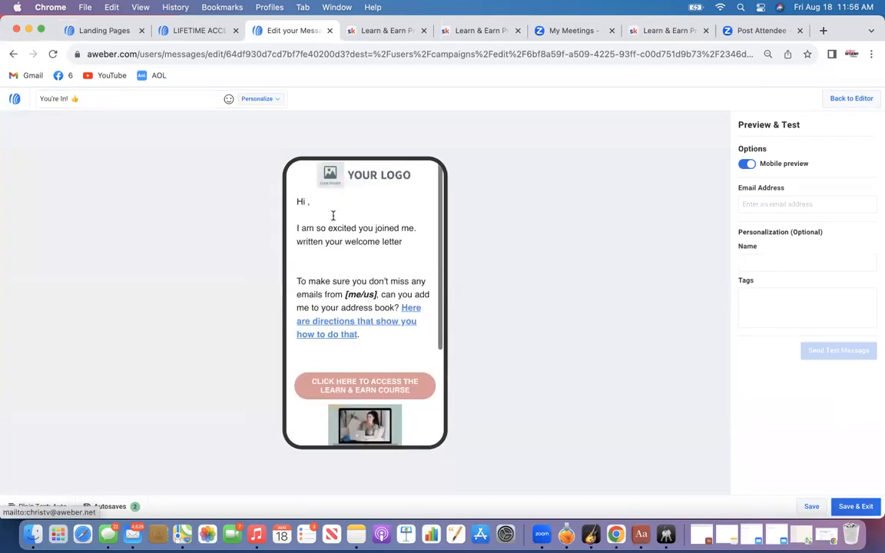
pyautogui.click(841, 103)
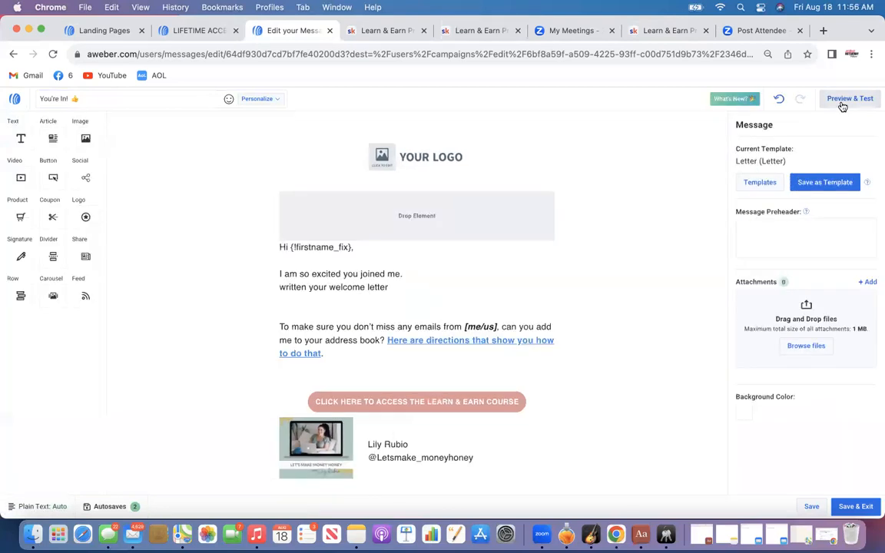
# Delete the logo block from the You're In! email, check it in mobile preview, and save the message
pyautogui.moveTo(554, 152)
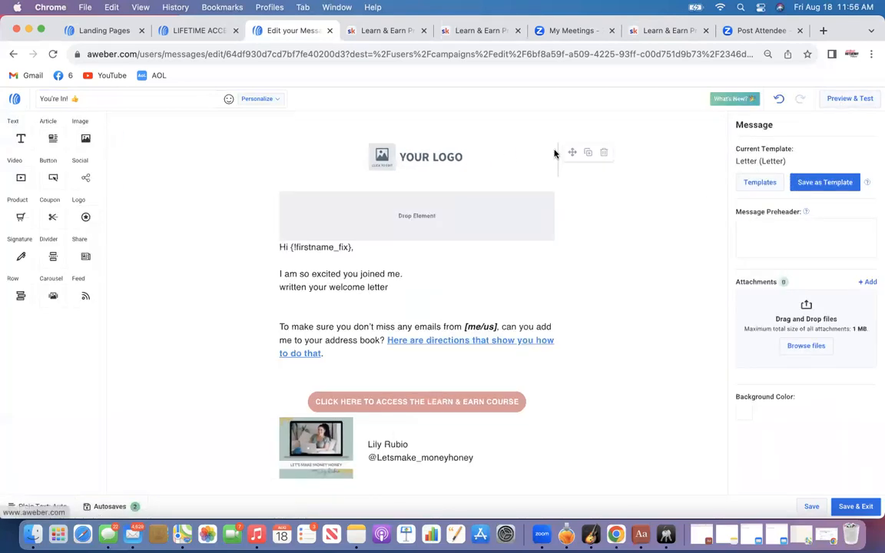
pyautogui.click(603, 154)
pyautogui.click(848, 98)
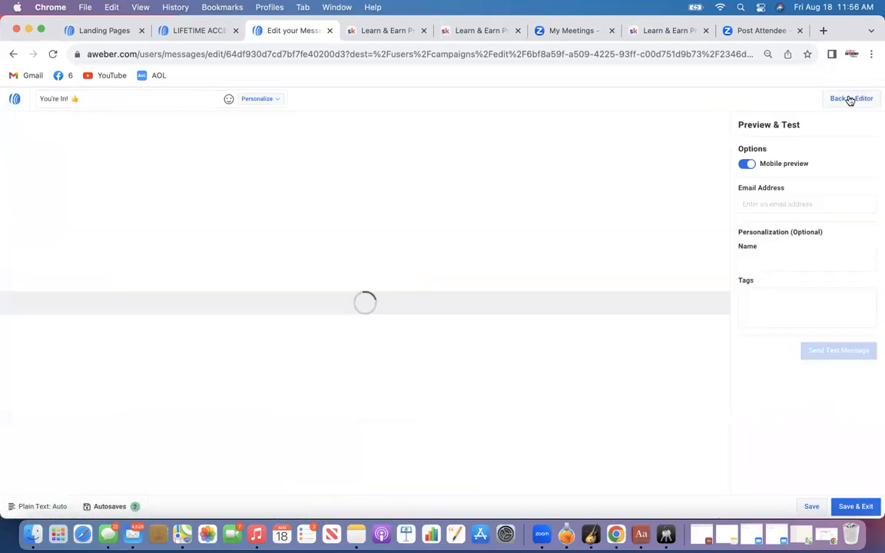
pyautogui.scroll(-3, 368, 279)
pyautogui.scroll(3, 368, 278)
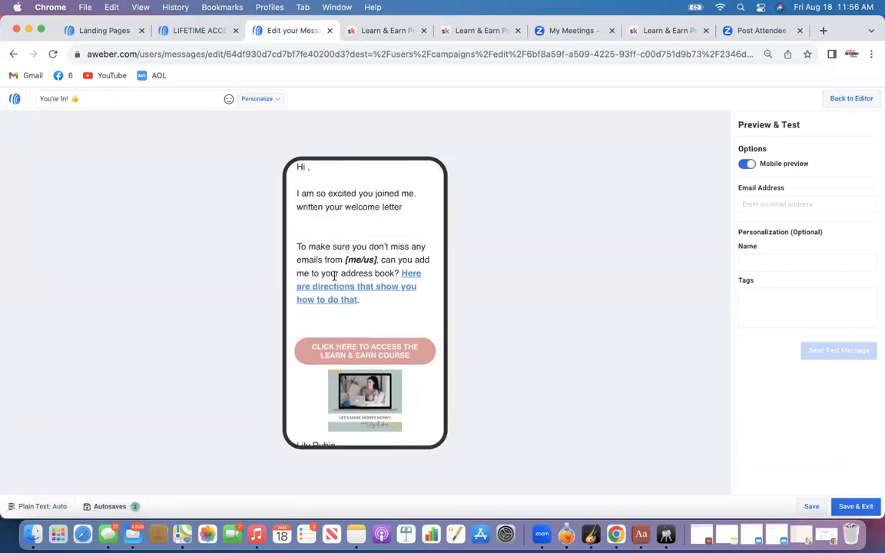
pyautogui.scroll(-3, 333, 275)
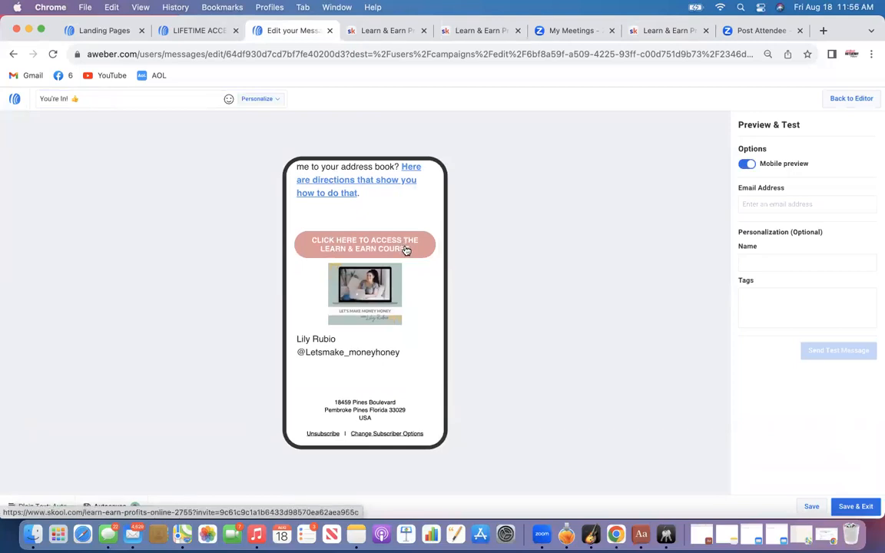
pyautogui.click(851, 100)
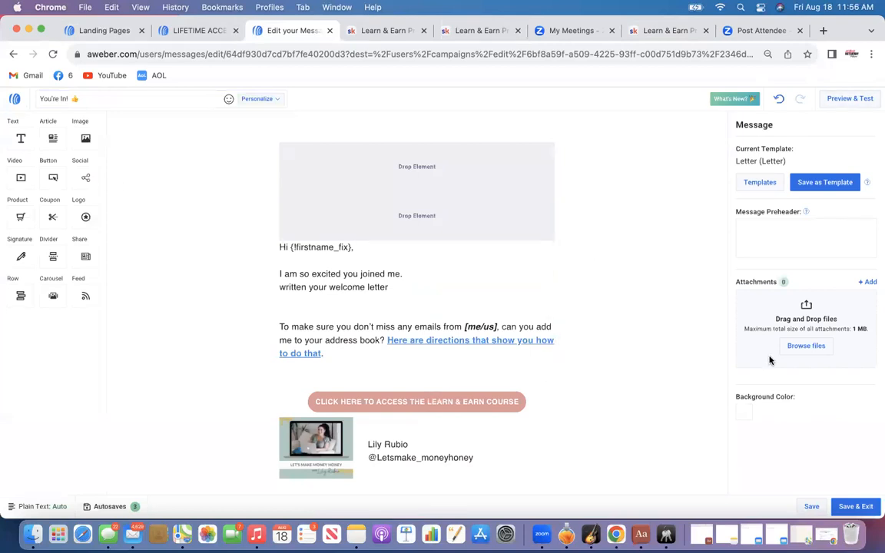
pyautogui.click(855, 507)
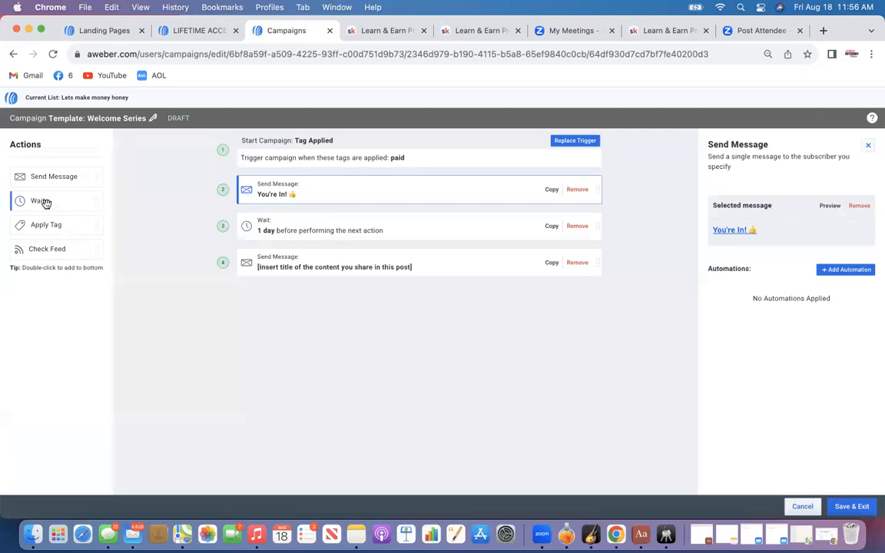
# Set the campaign's wait step to 3 days
pyautogui.click(281, 232)
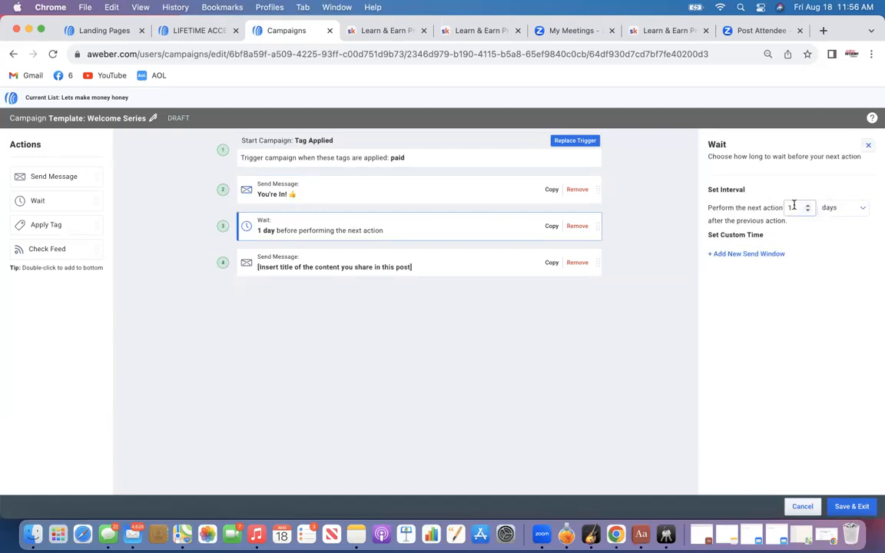
pyautogui.click(807, 207)
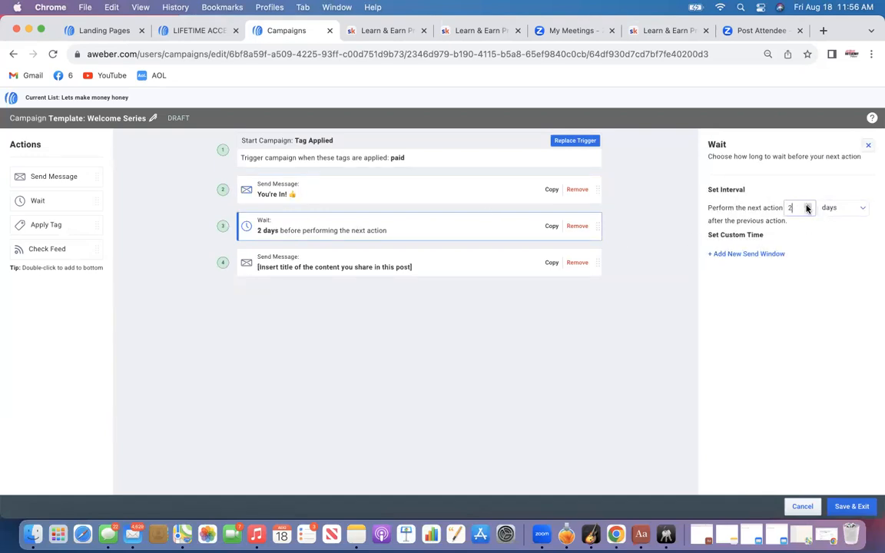
# Replace the second email's body with "How is it going with your course? Do you have any questions for me."
pyautogui.click(288, 266)
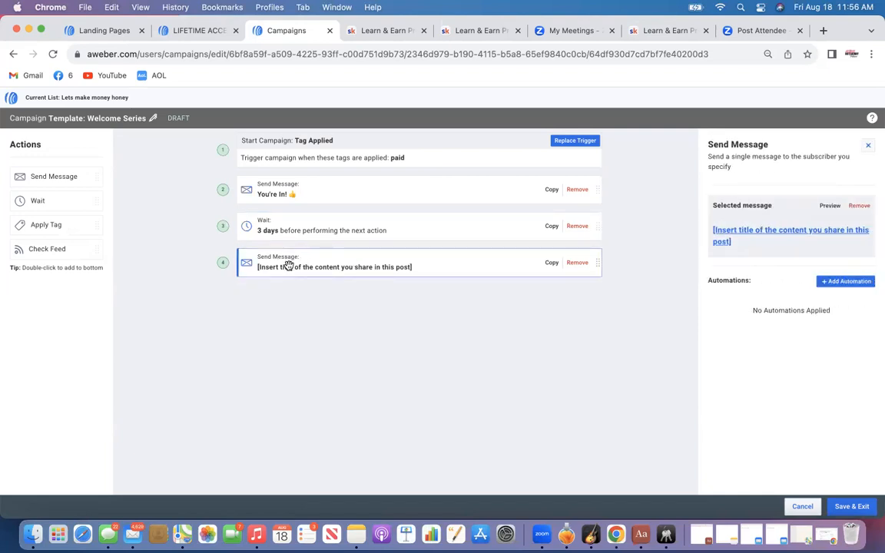
pyautogui.click(730, 235)
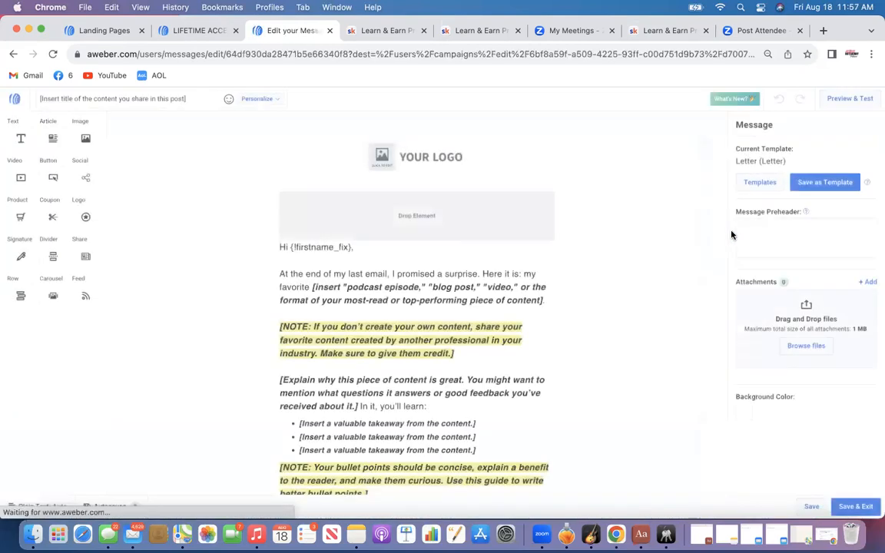
pyautogui.click(281, 248)
pyautogui.moveTo(281, 273); pyautogui.dragTo(422, 412)
pyautogui.press('BackSpace')
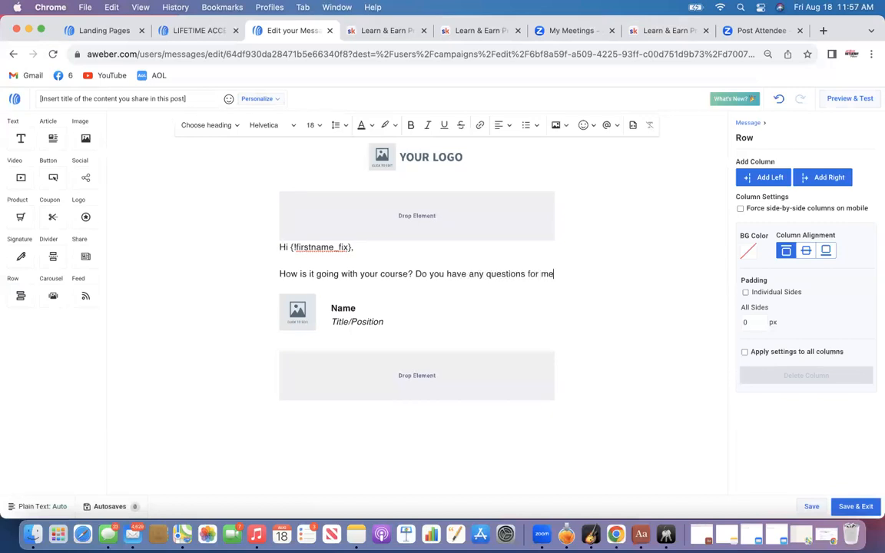
pyautogui.write('.')
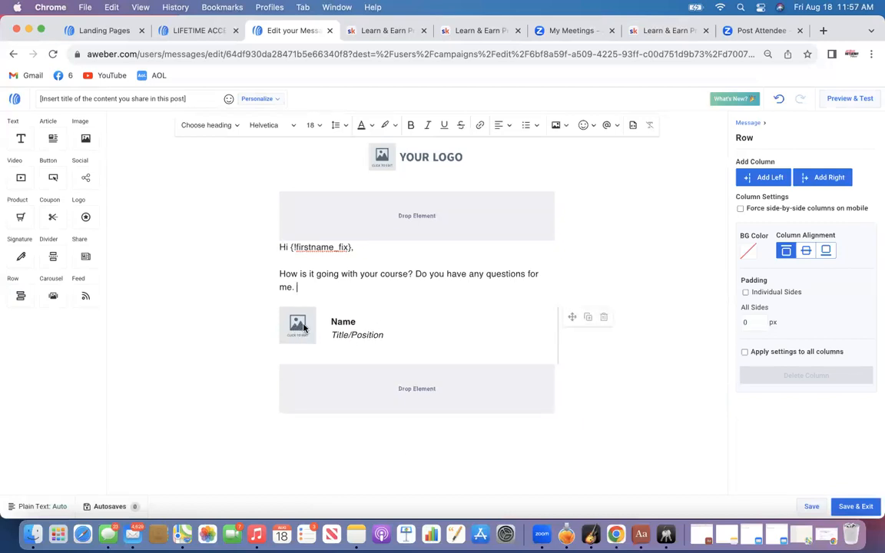
# Delete the signature block and the logo block from the second email
pyautogui.click(603, 317)
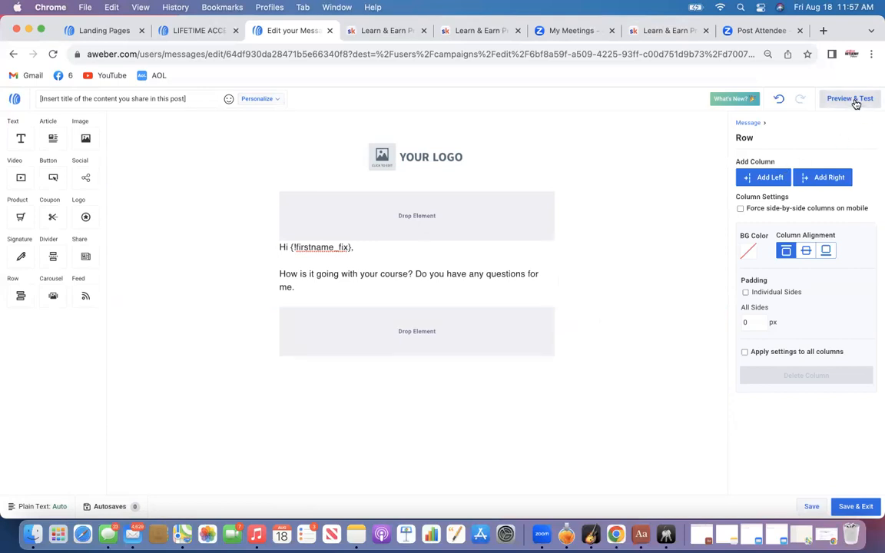
pyautogui.click(438, 158)
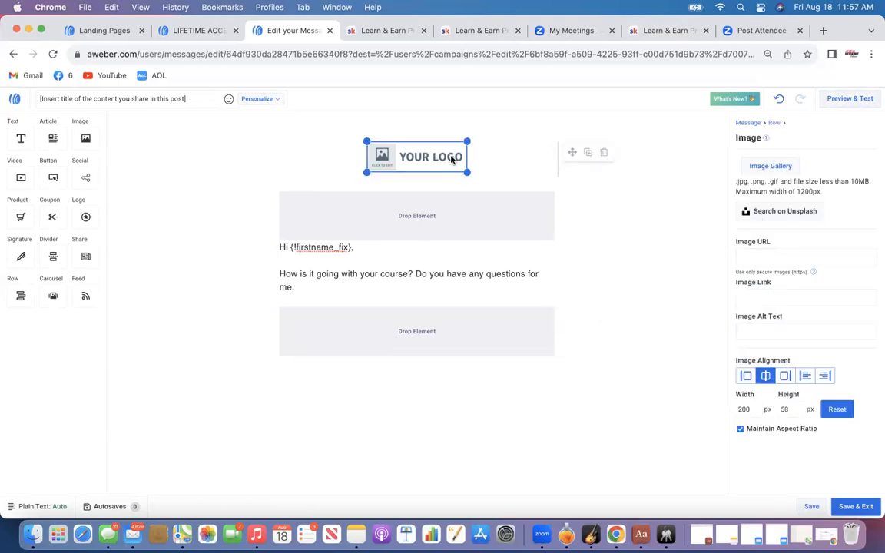
pyautogui.click(605, 154)
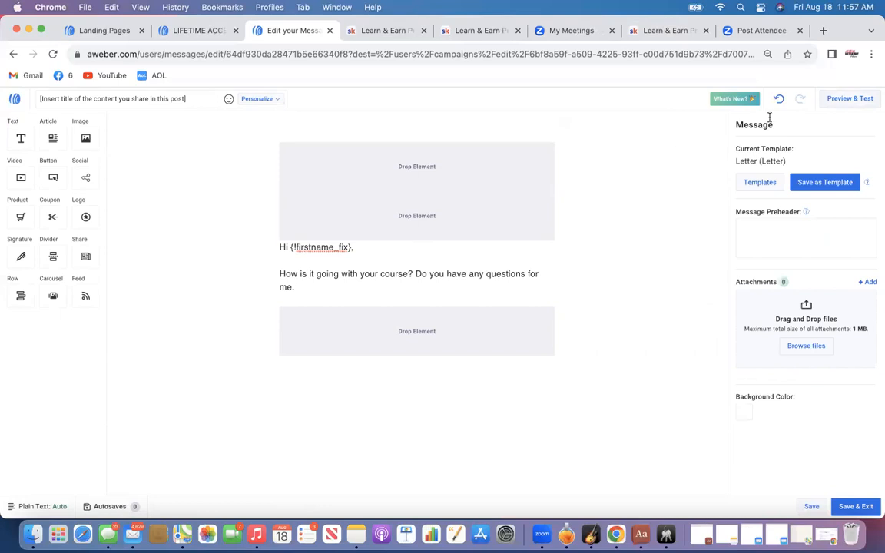
# Preview the second email in mobile view and save the message
pyautogui.click(847, 99)
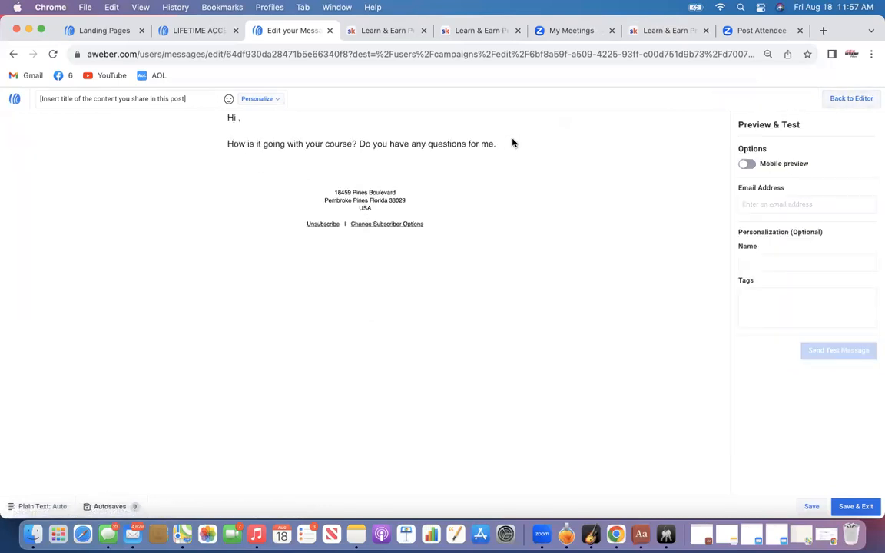
pyautogui.click(748, 164)
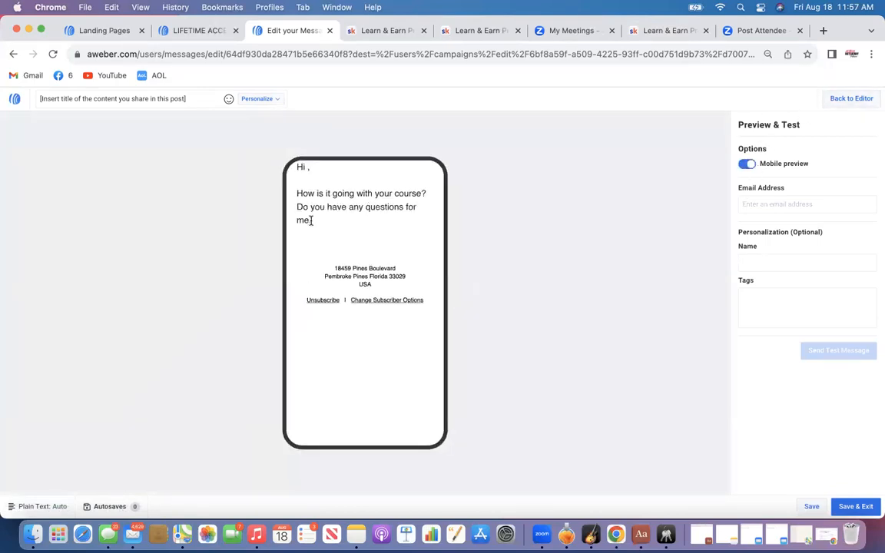
pyautogui.click(838, 97)
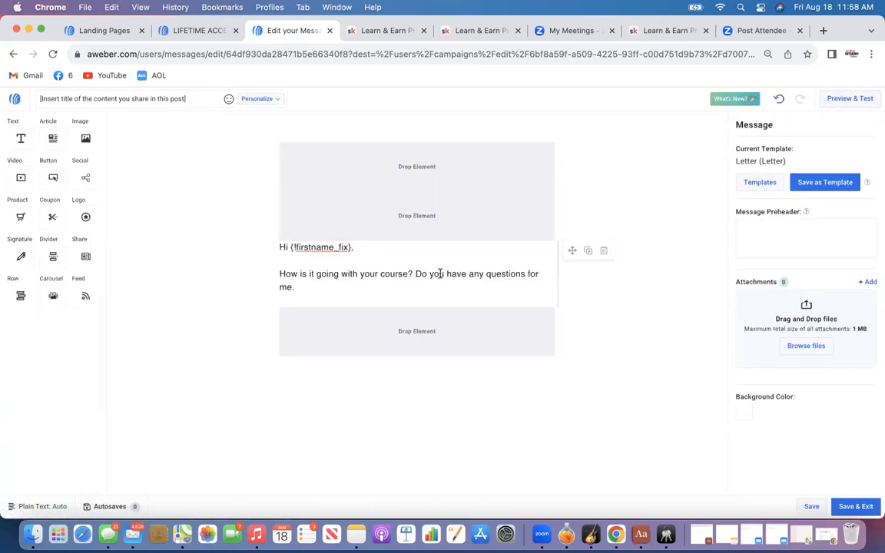
pyautogui.click(851, 508)
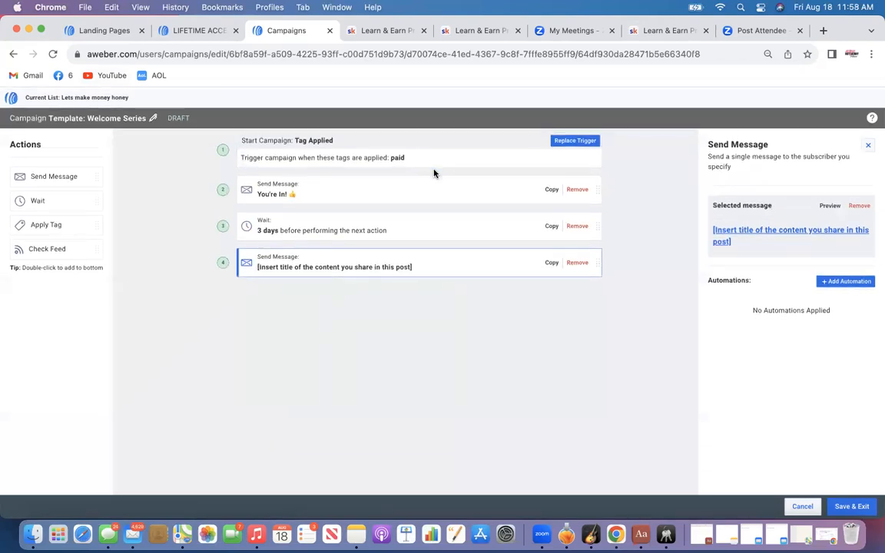
pyautogui.click(154, 121)
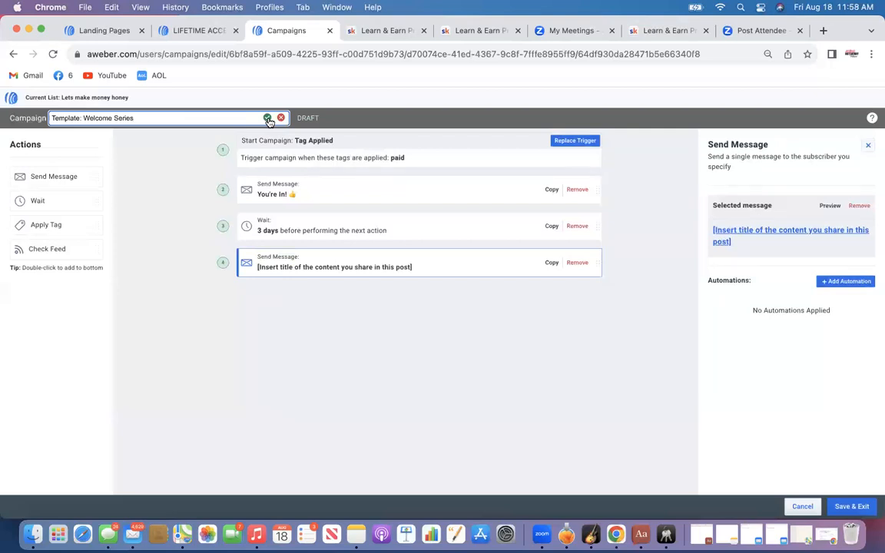
pyautogui.click(365, 125)
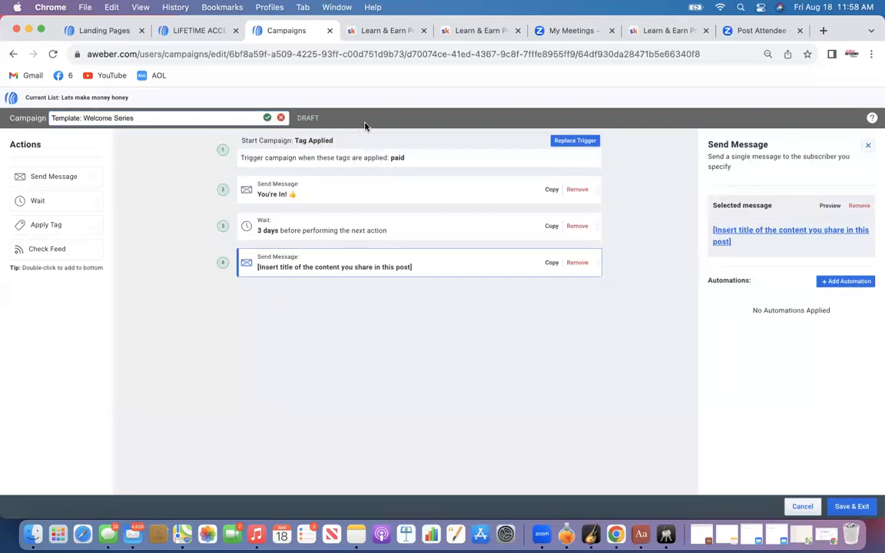
pyautogui.click(268, 118)
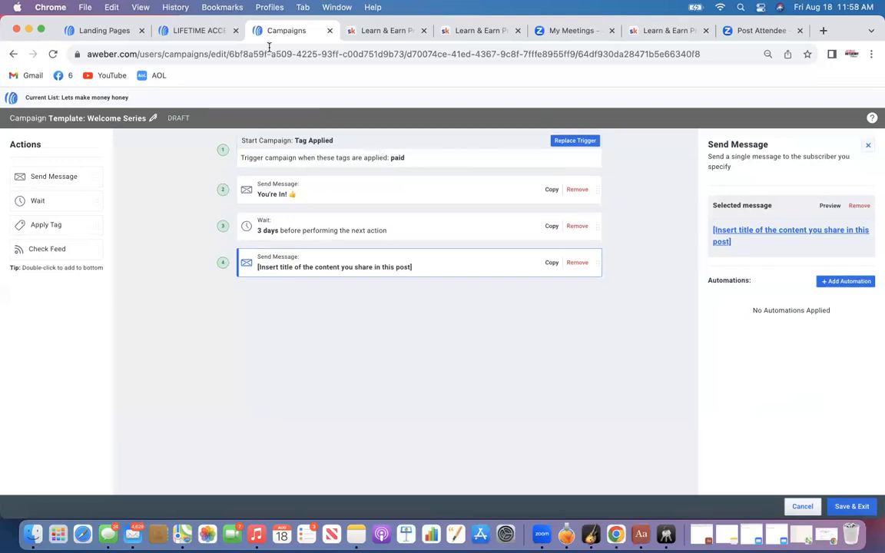
# Glance at the sales landing page in its tab and return to the campaign editor
pyautogui.click(196, 30)
pyautogui.scroll(20, 333, 159)
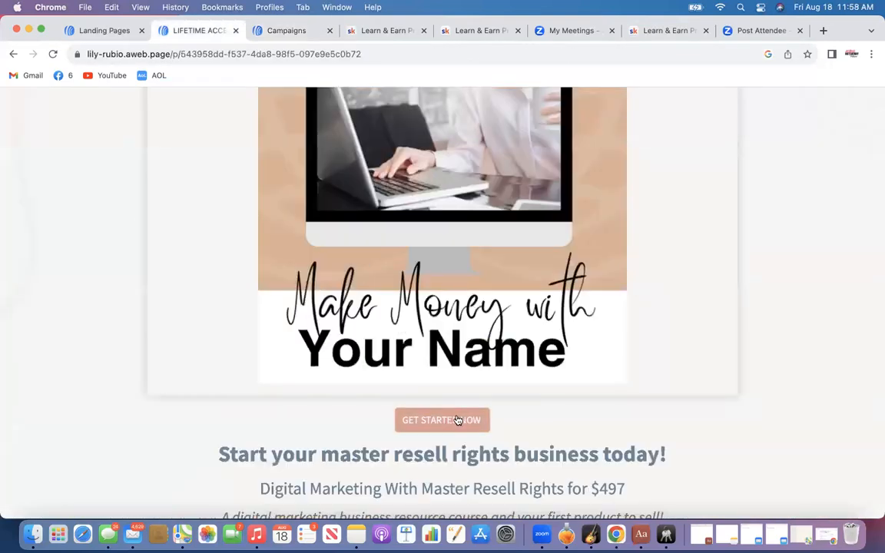
pyautogui.click(292, 32)
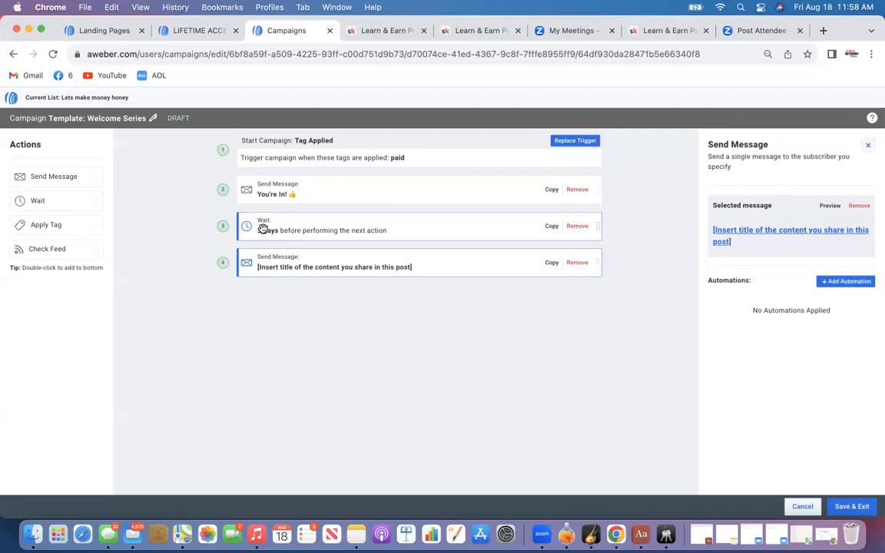
# Append a wait, a send-message, another wait and another send-message step to the campaign, then save and exit
pyautogui.moveTo(75, 200); pyautogui.dragTo(308, 304)
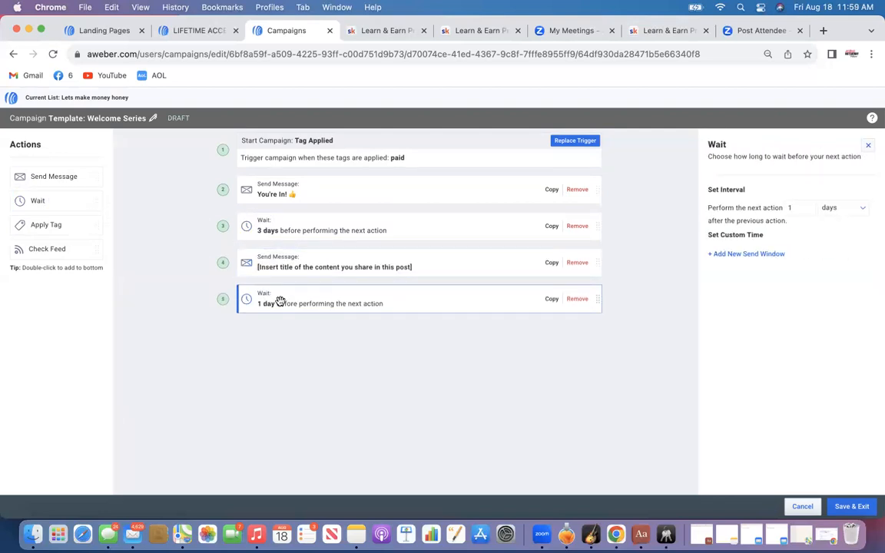
pyautogui.moveTo(55, 177); pyautogui.dragTo(298, 359)
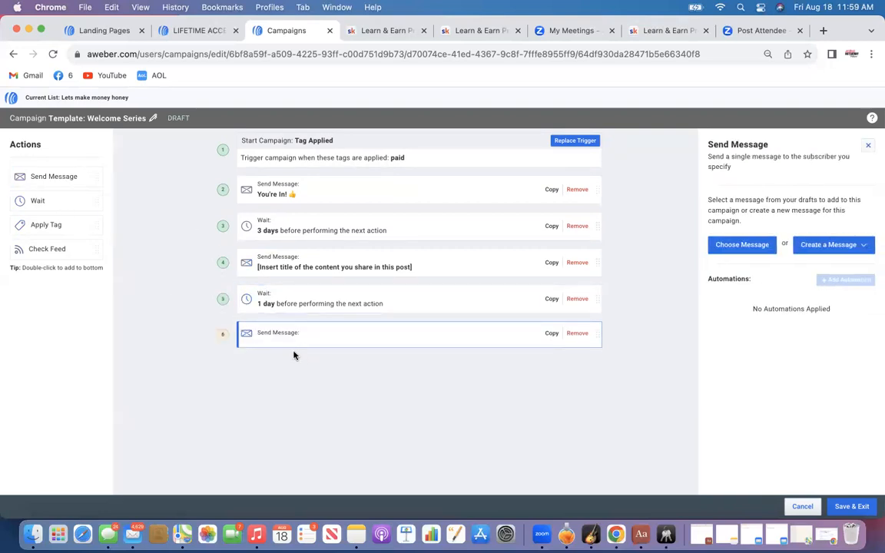
pyautogui.moveTo(42, 200); pyautogui.dragTo(278, 368)
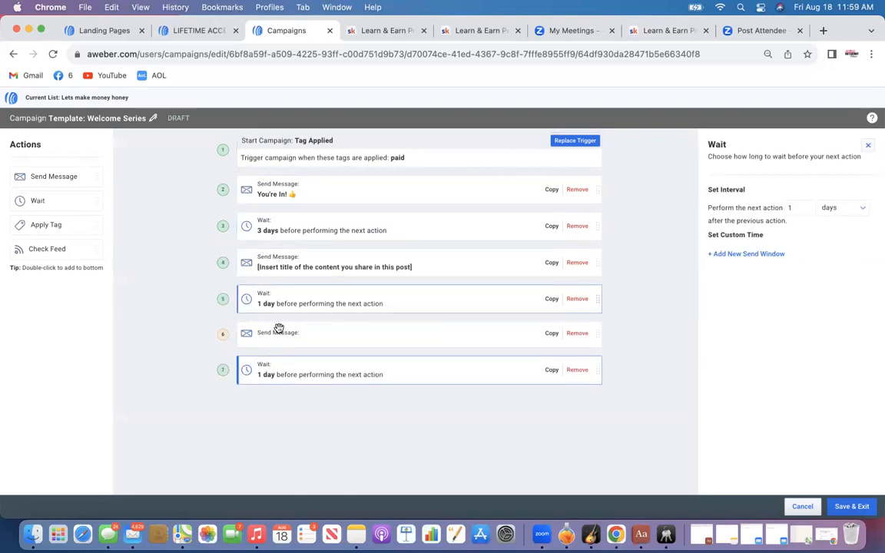
pyautogui.moveTo(59, 176); pyautogui.dragTo(277, 415)
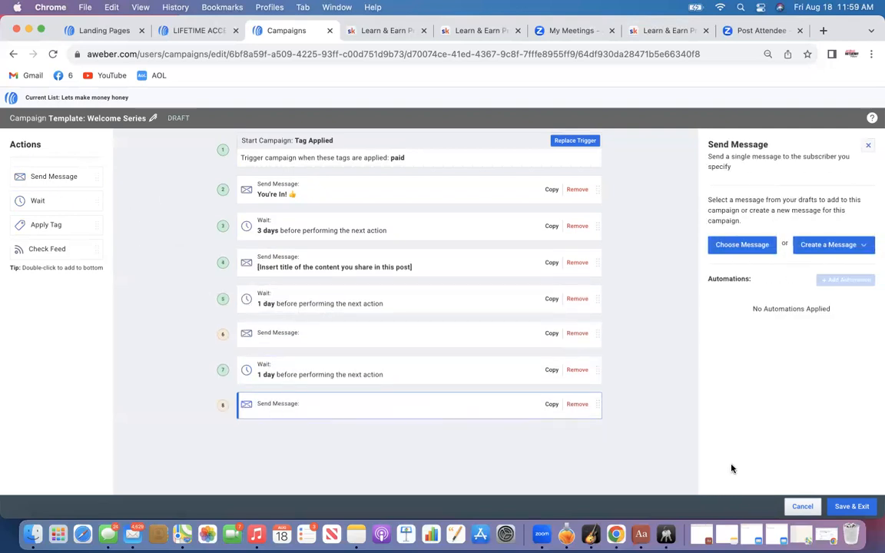
pyautogui.click(848, 507)
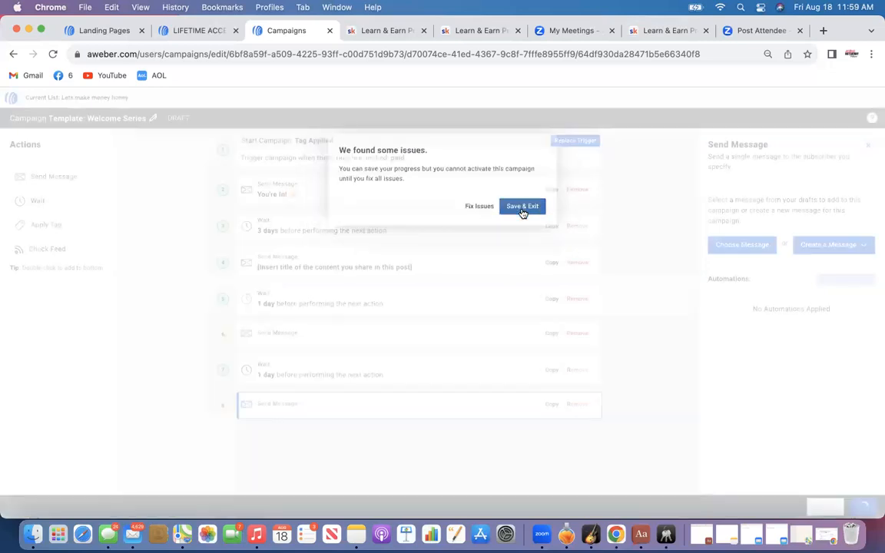
pyautogui.click(521, 211)
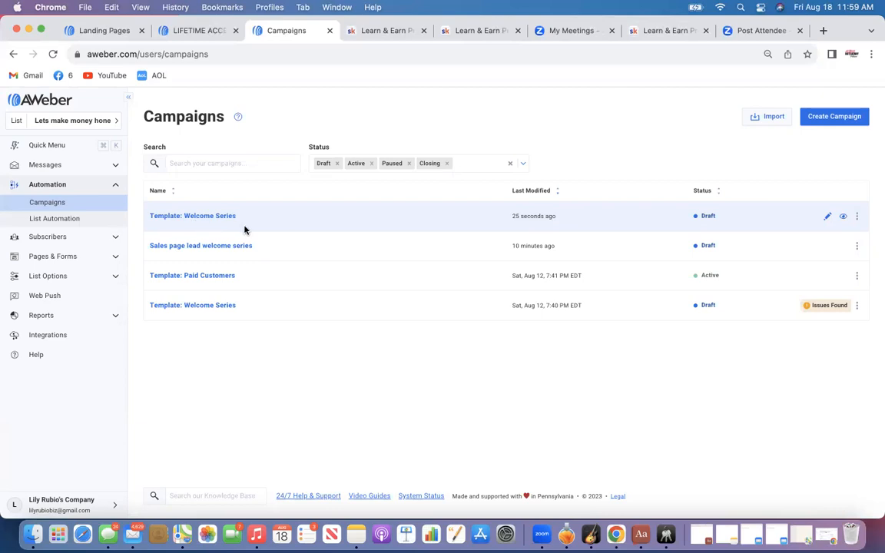
# Open the Help page from the dashboard and browse the VIP Line support options
pyautogui.click(44, 102)
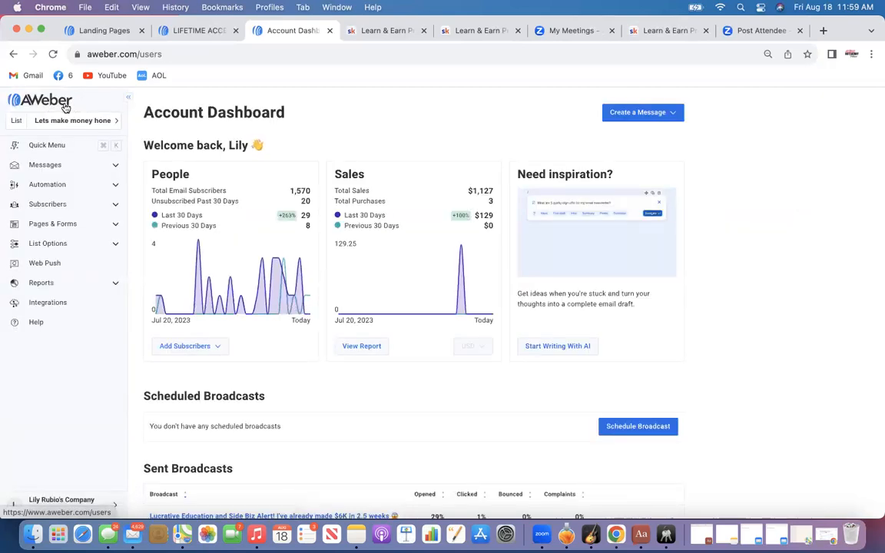
pyautogui.click(81, 509)
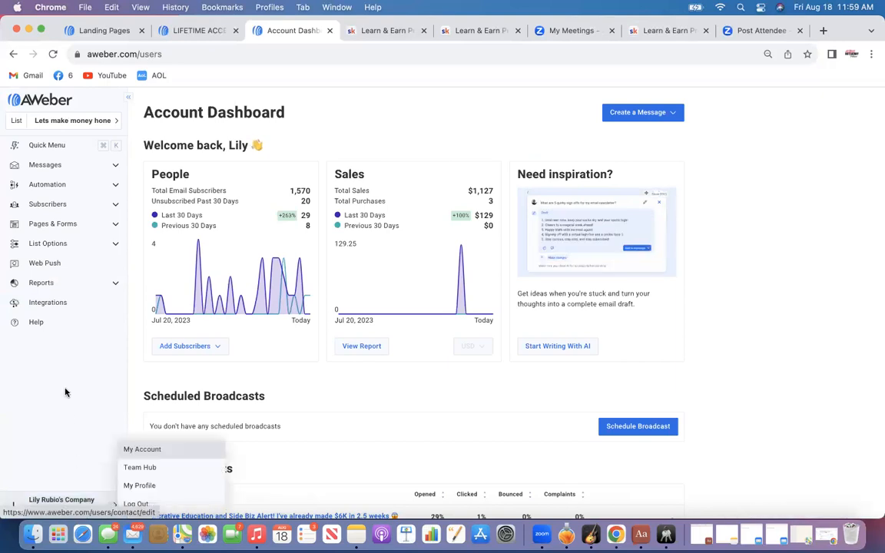
pyautogui.click(36, 323)
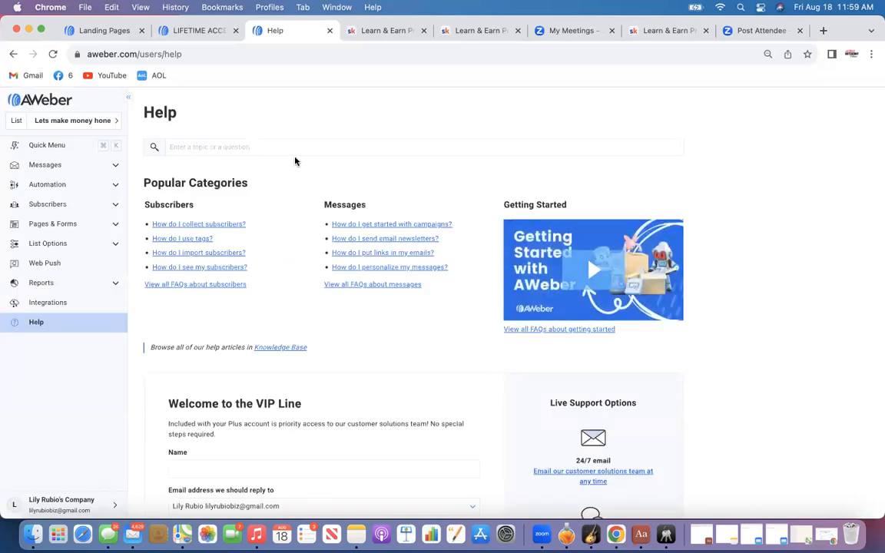
pyautogui.scroll(-3, 315, 421)
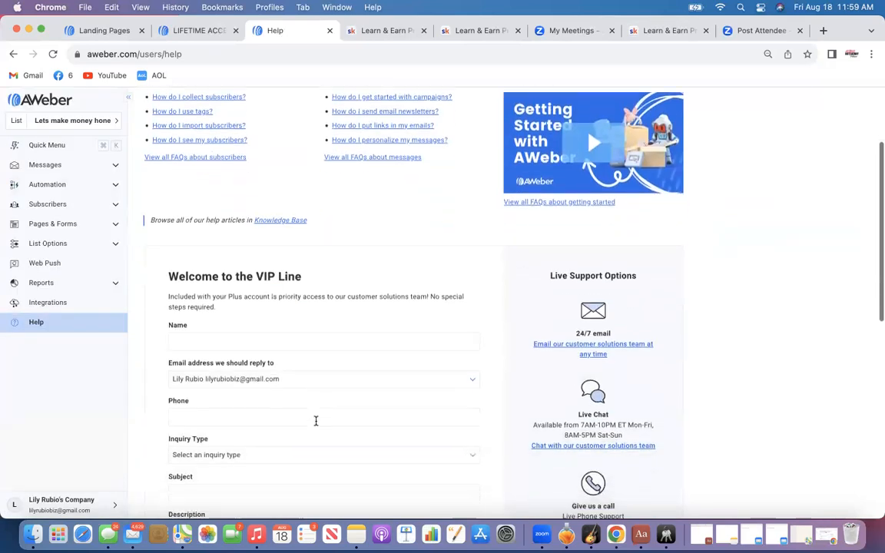
pyautogui.scroll(-1, 316, 308)
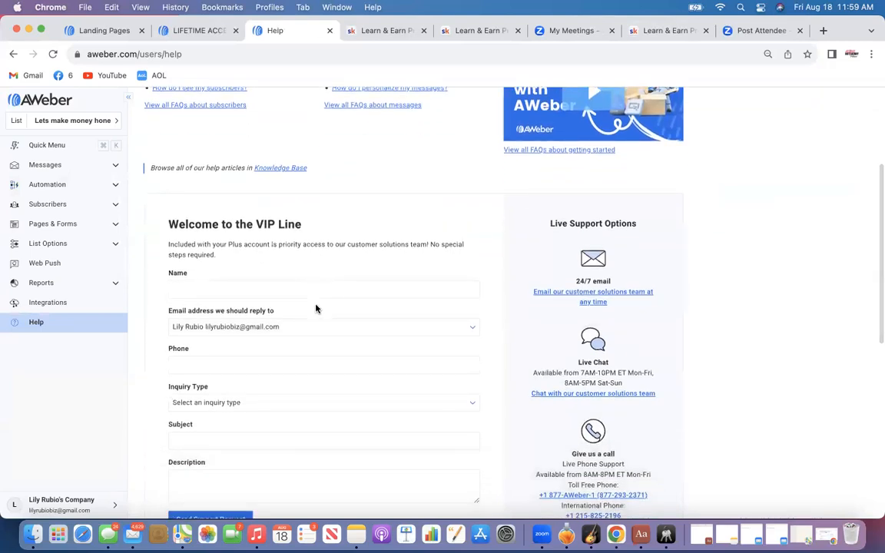
pyautogui.scroll(-1, 315, 308)
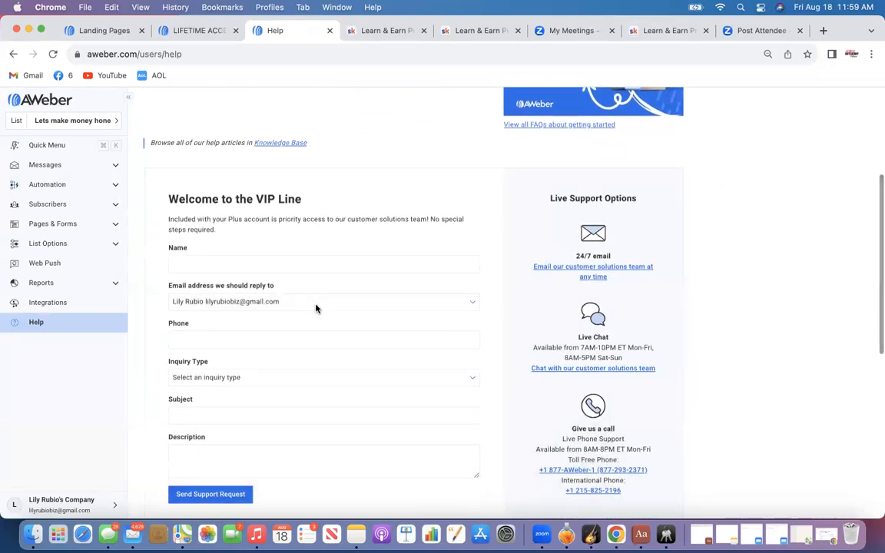
pyautogui.scroll(-1, 316, 308)
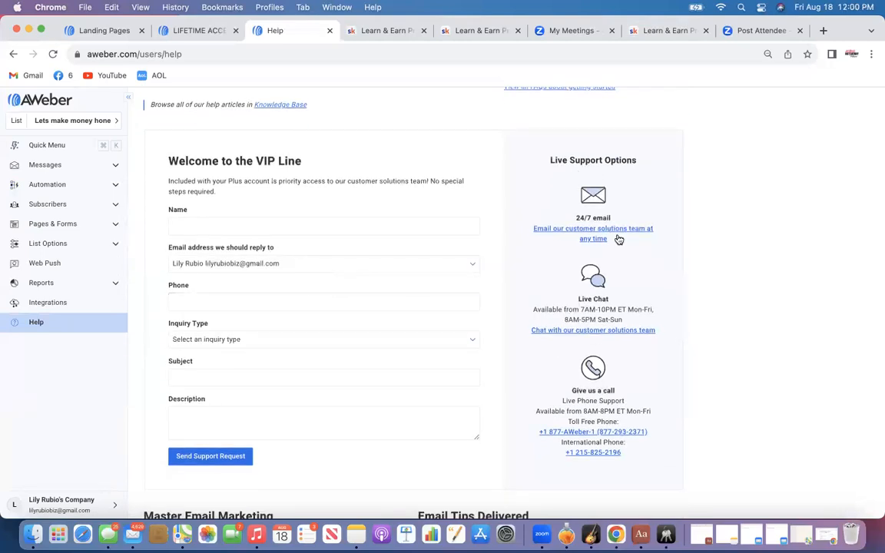
pyautogui.scroll(-2, 614, 253)
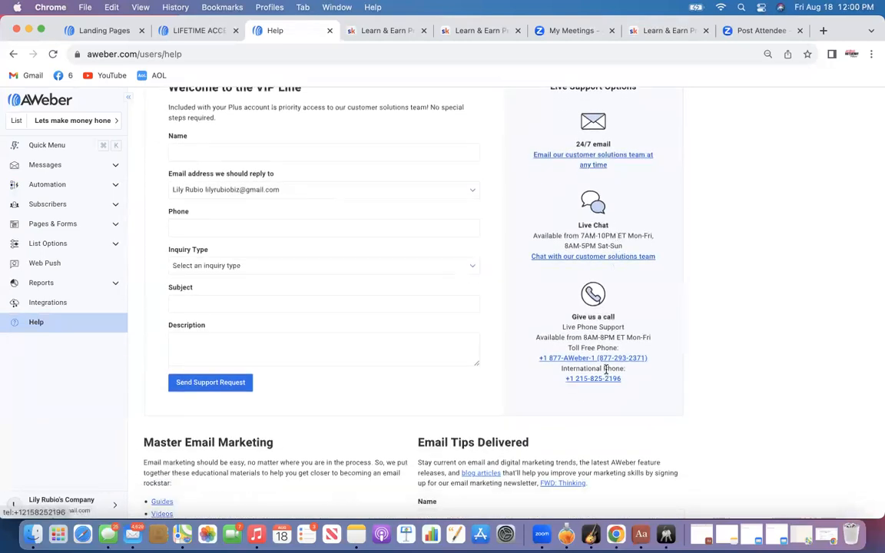
pyautogui.scroll(5, 644, 143)
pyautogui.scroll(1, 615, 145)
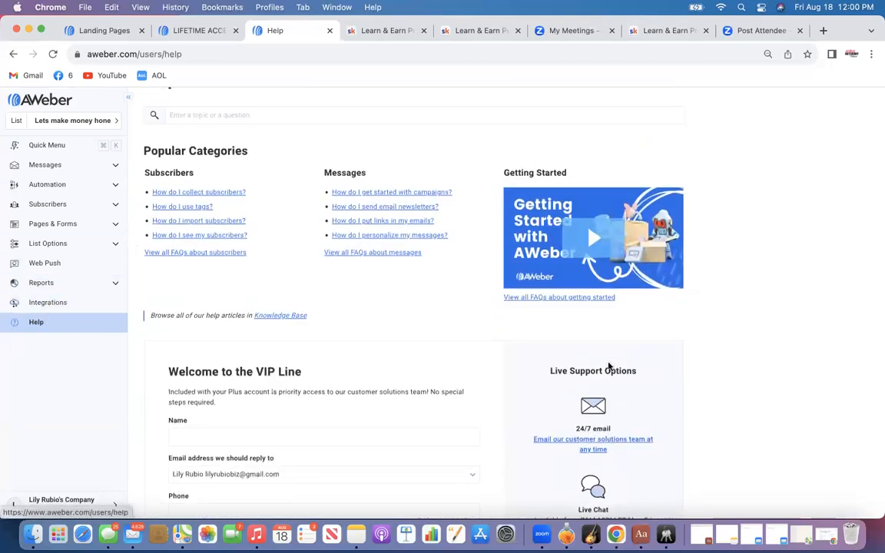
pyautogui.scroll(-10, 663, 399)
pyautogui.scroll(10, 663, 398)
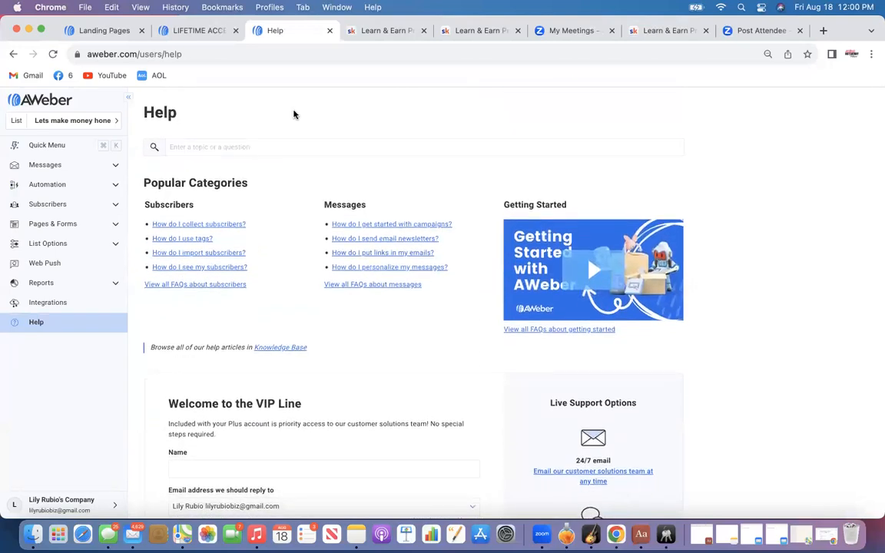
# Scroll through the sales landing page's course descriptions and switch to the Landing Pages list
pyautogui.click(217, 33)
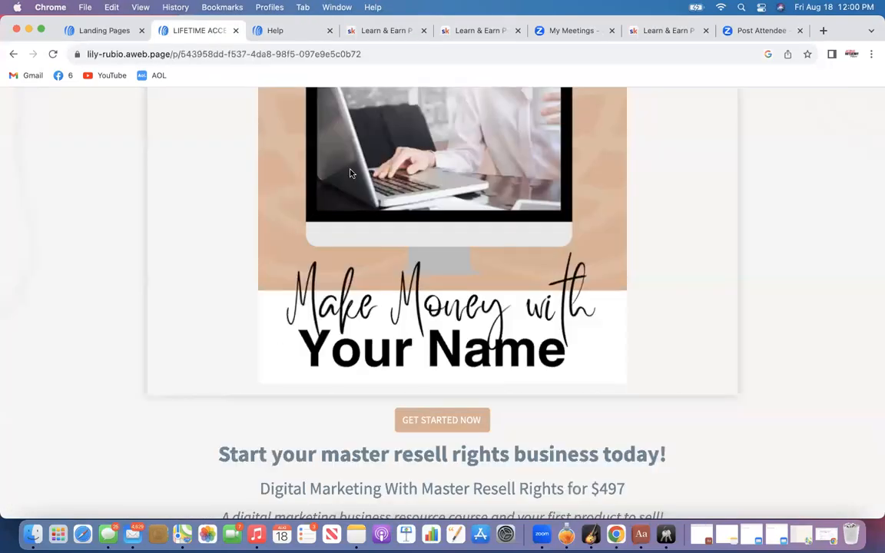
pyautogui.scroll(5, 351, 173)
pyautogui.scroll(-10, 351, 173)
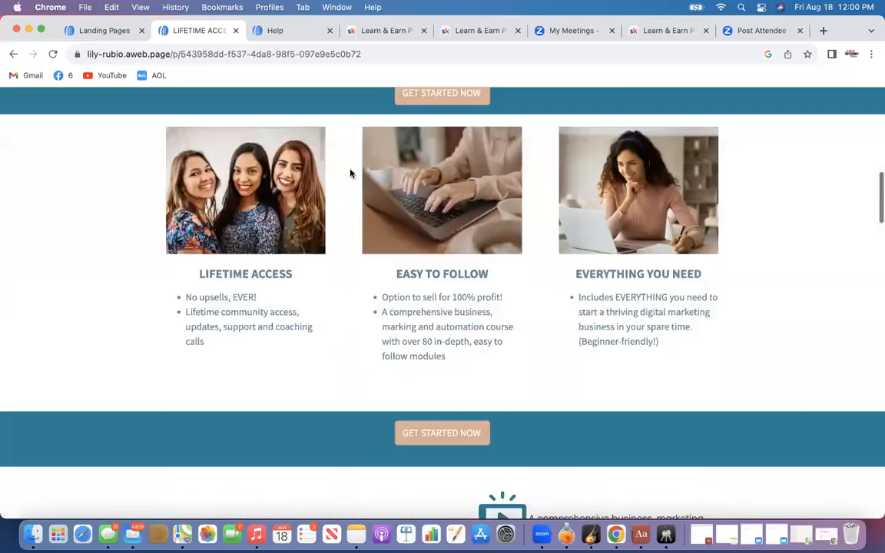
pyautogui.scroll(-5, 350, 173)
pyautogui.scroll(-15, 350, 173)
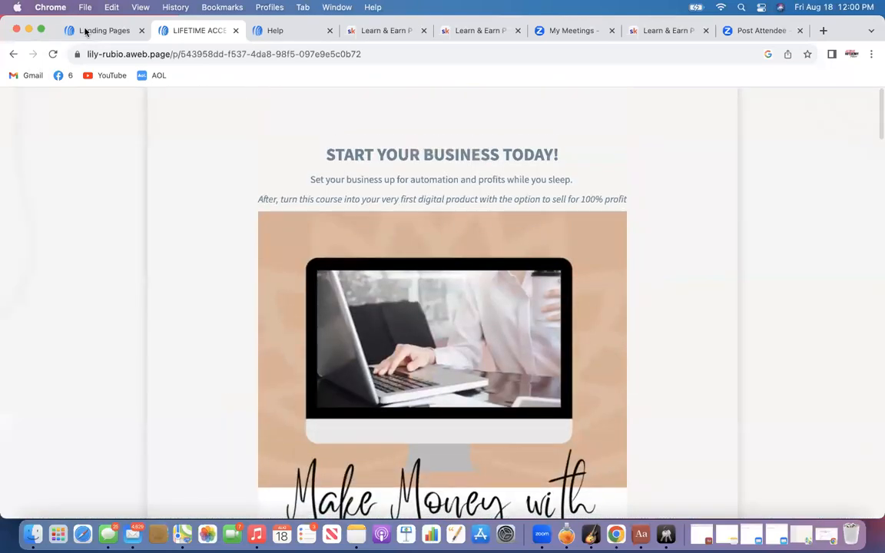
pyautogui.click(86, 30)
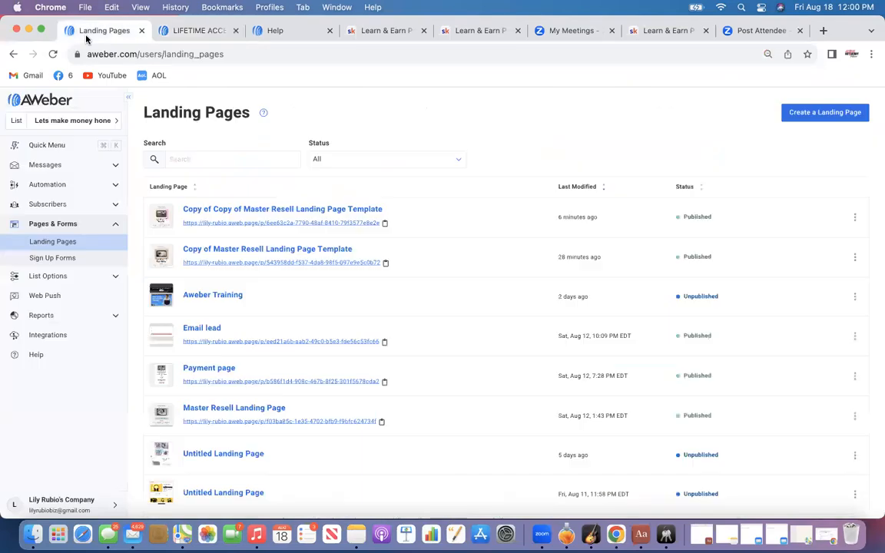